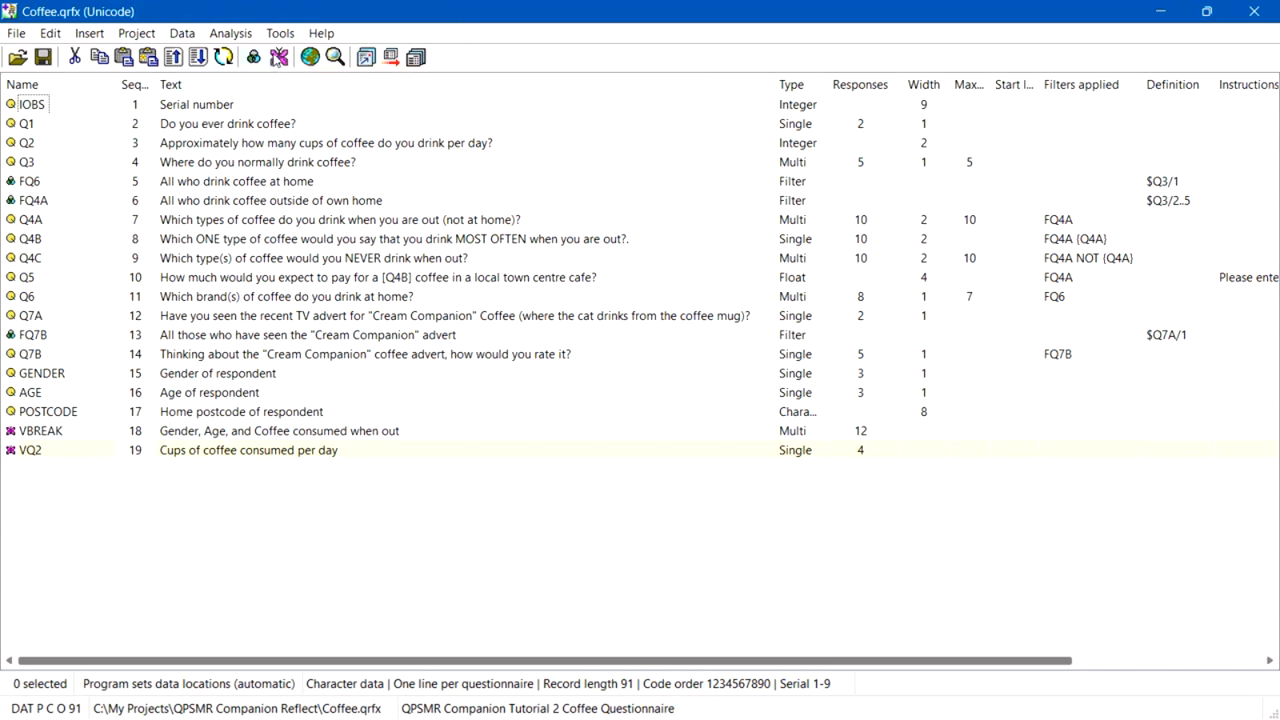
Step: Create a new variable named VQ7AQ3 with the text "TV advert seen and where coffee is consumed"
left_click(279, 57)
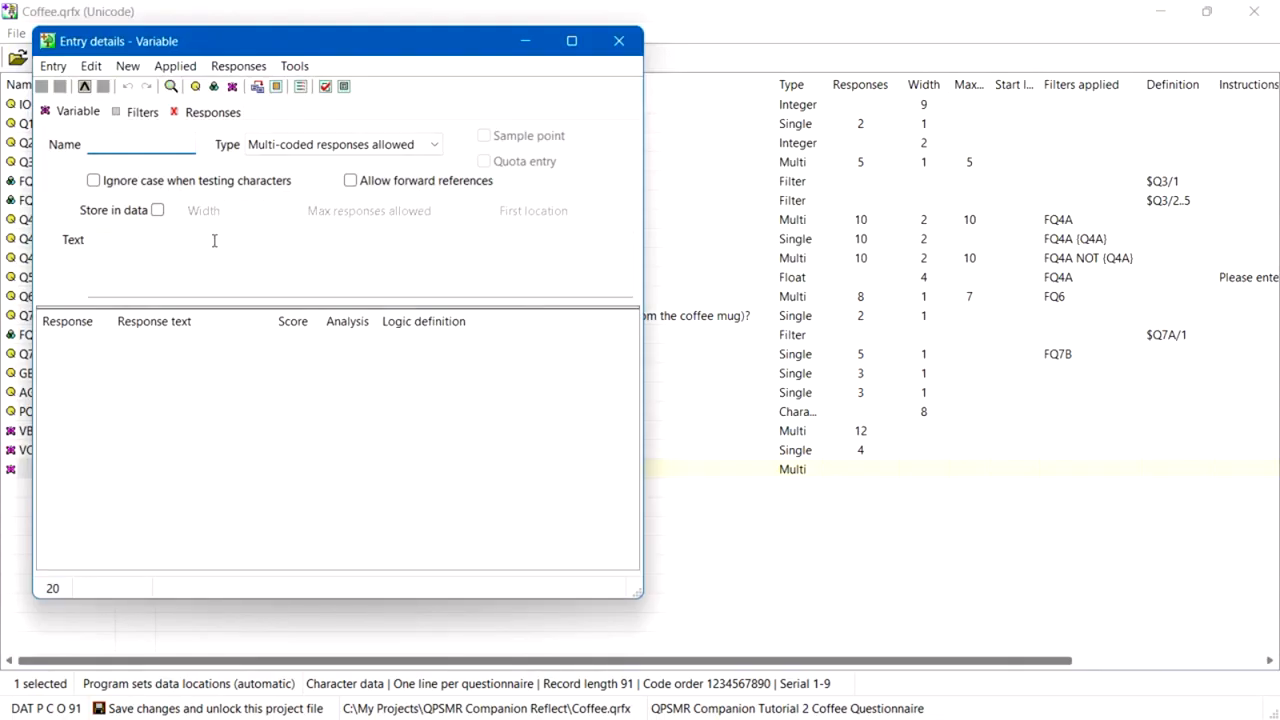
type("VQ7AQ3")
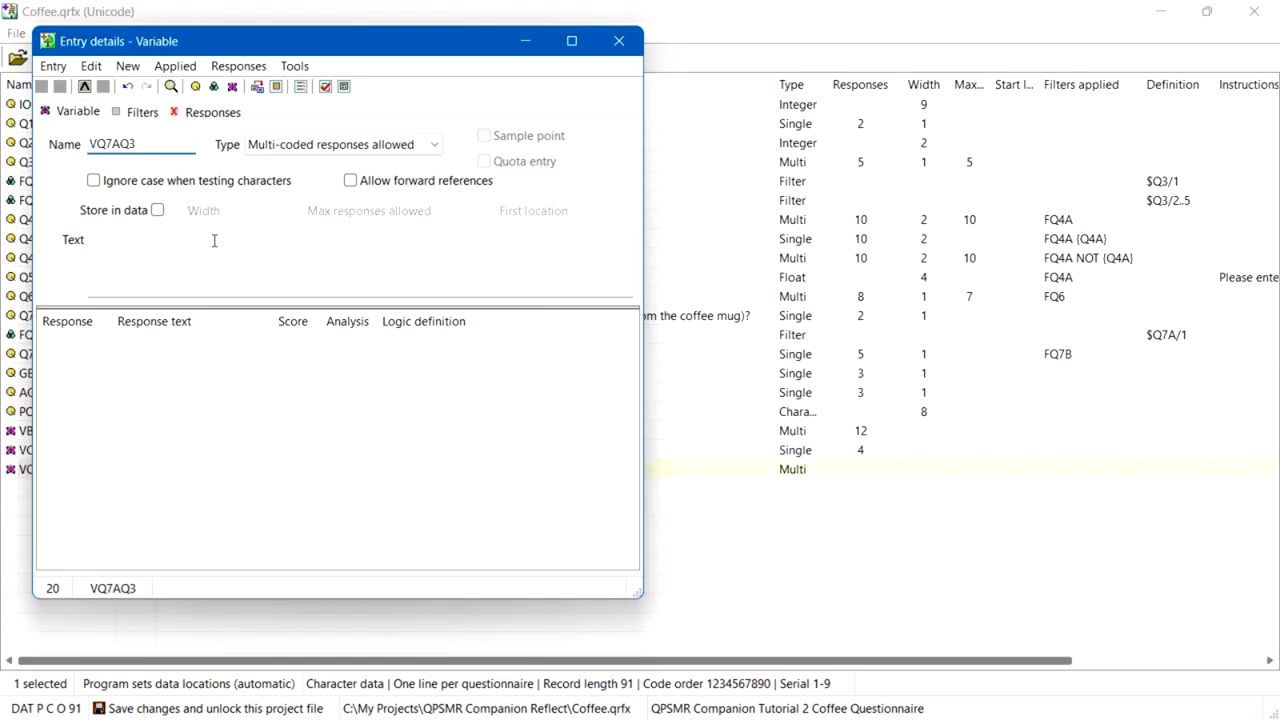
left_click(137, 256)
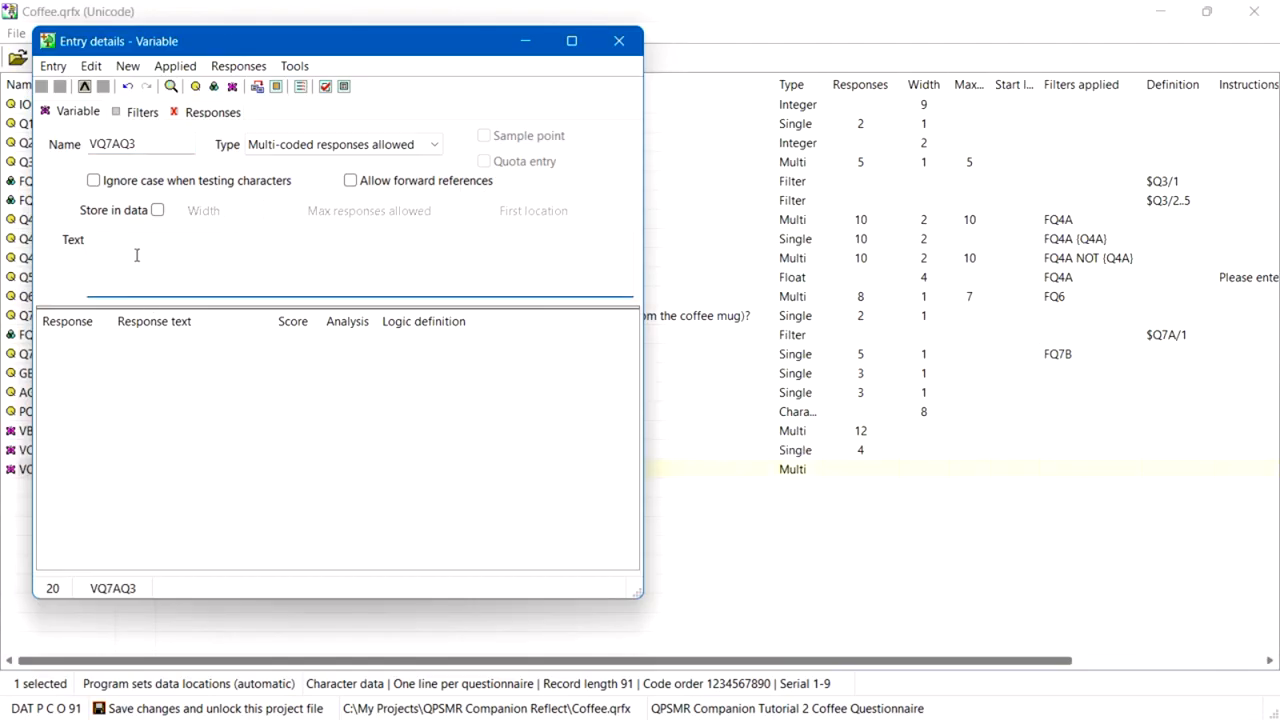
type("TV advert seen and ")
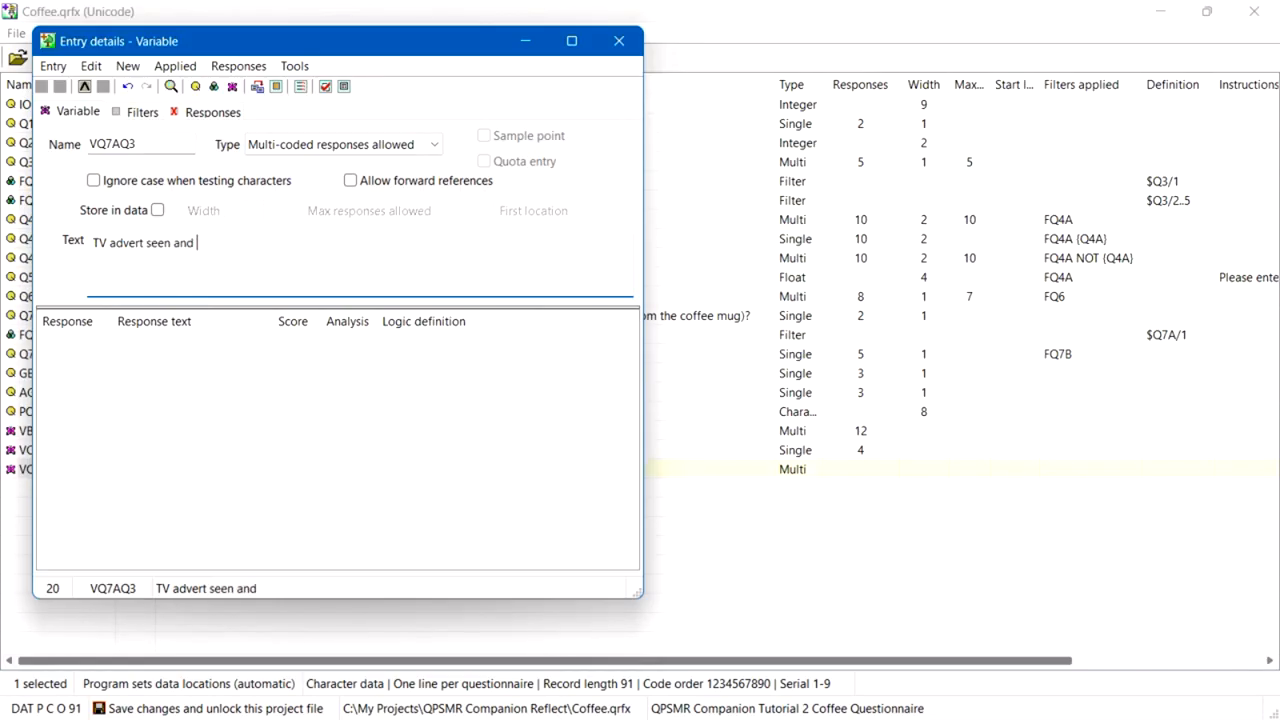
type("where coffee is co")
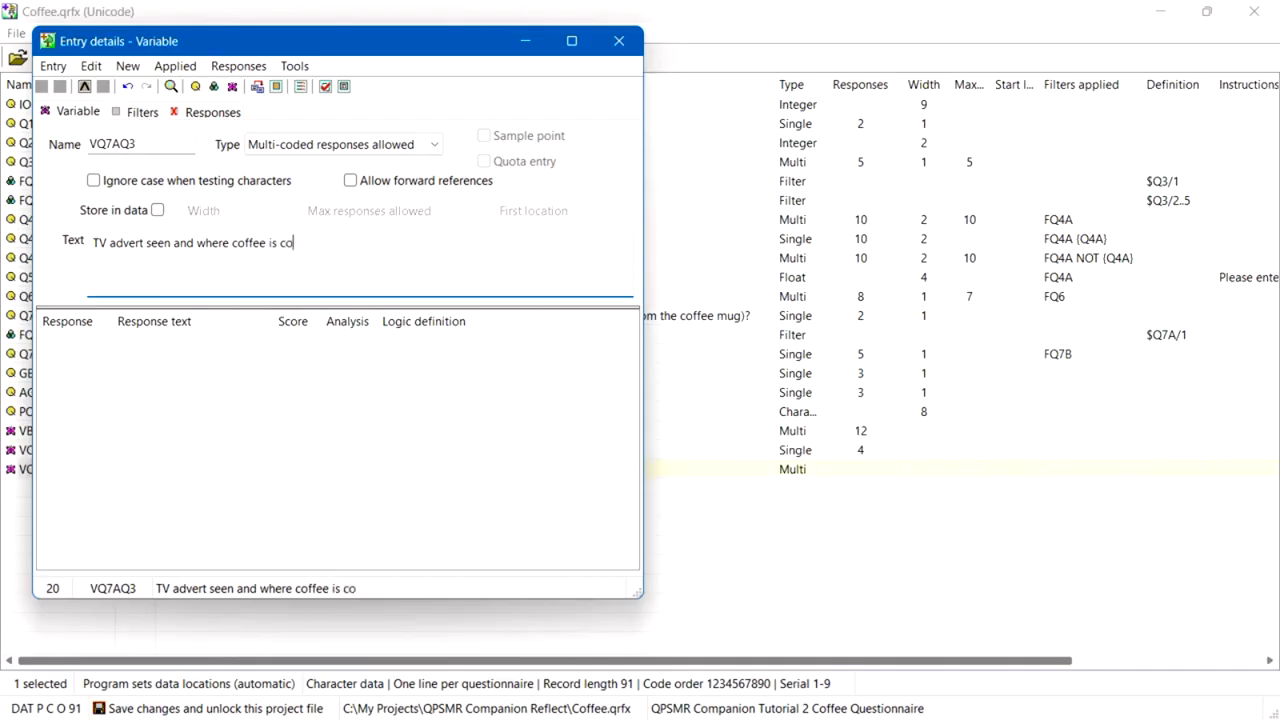
type("nsumed")
Step: Add responses 1 to 2 of question Q7A as single-entry responses of the variable
left_click(200, 114)
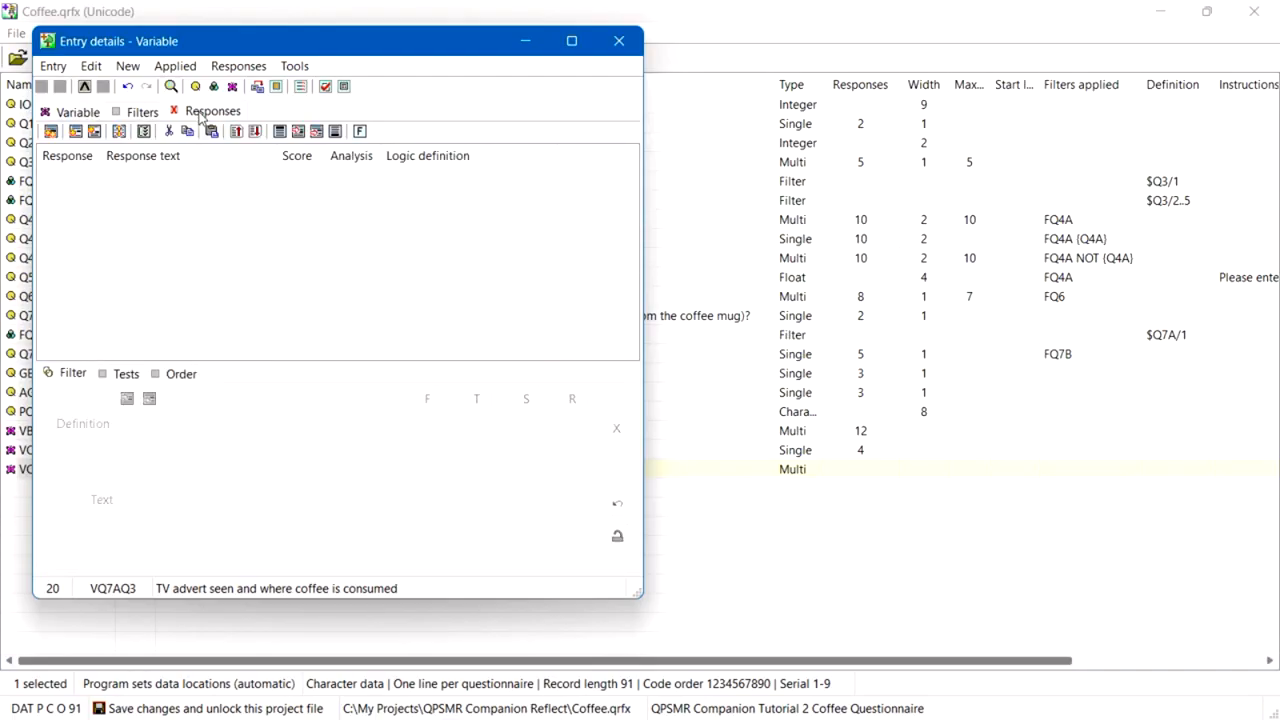
left_click(50, 132)
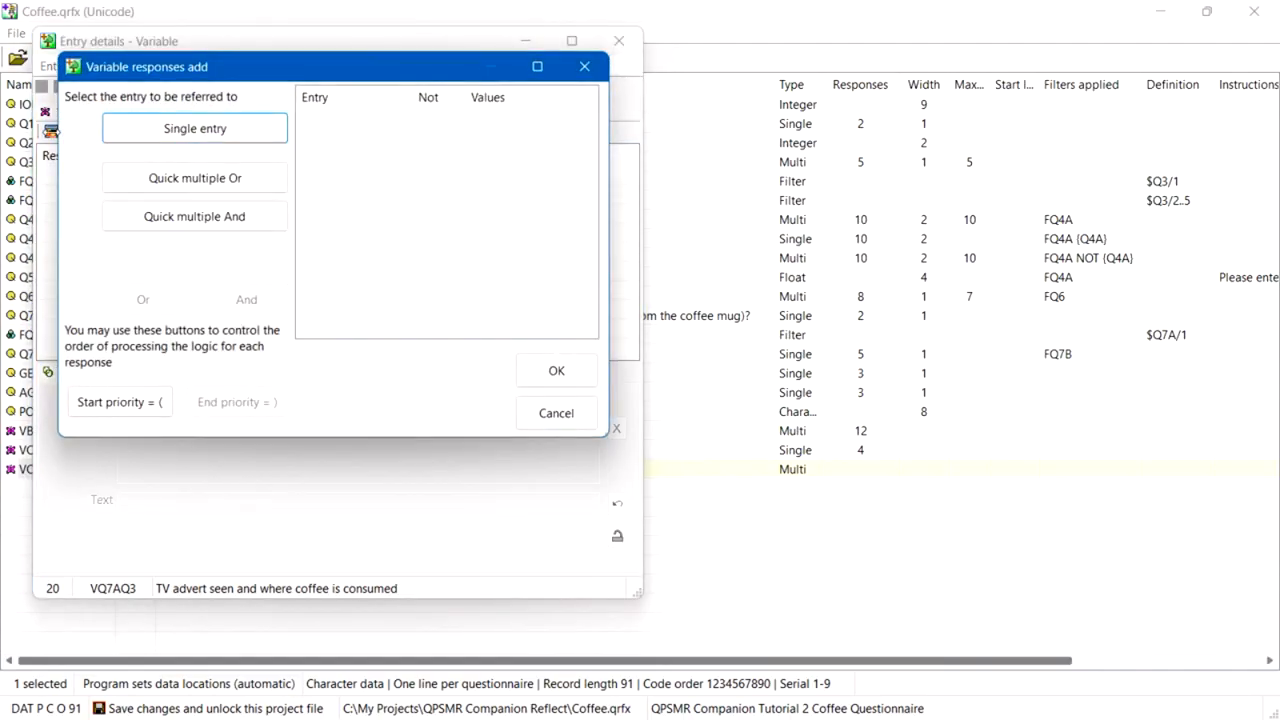
left_click(172, 136)
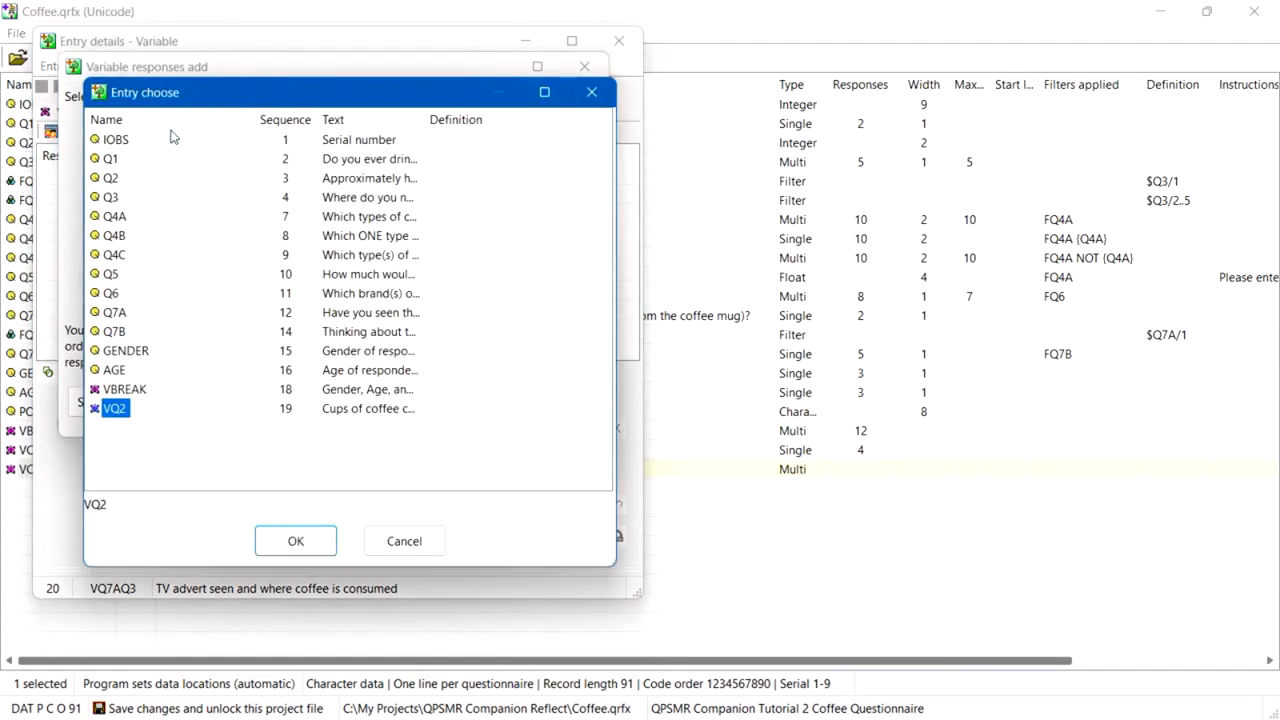
left_click(126, 313)
left_click(283, 536)
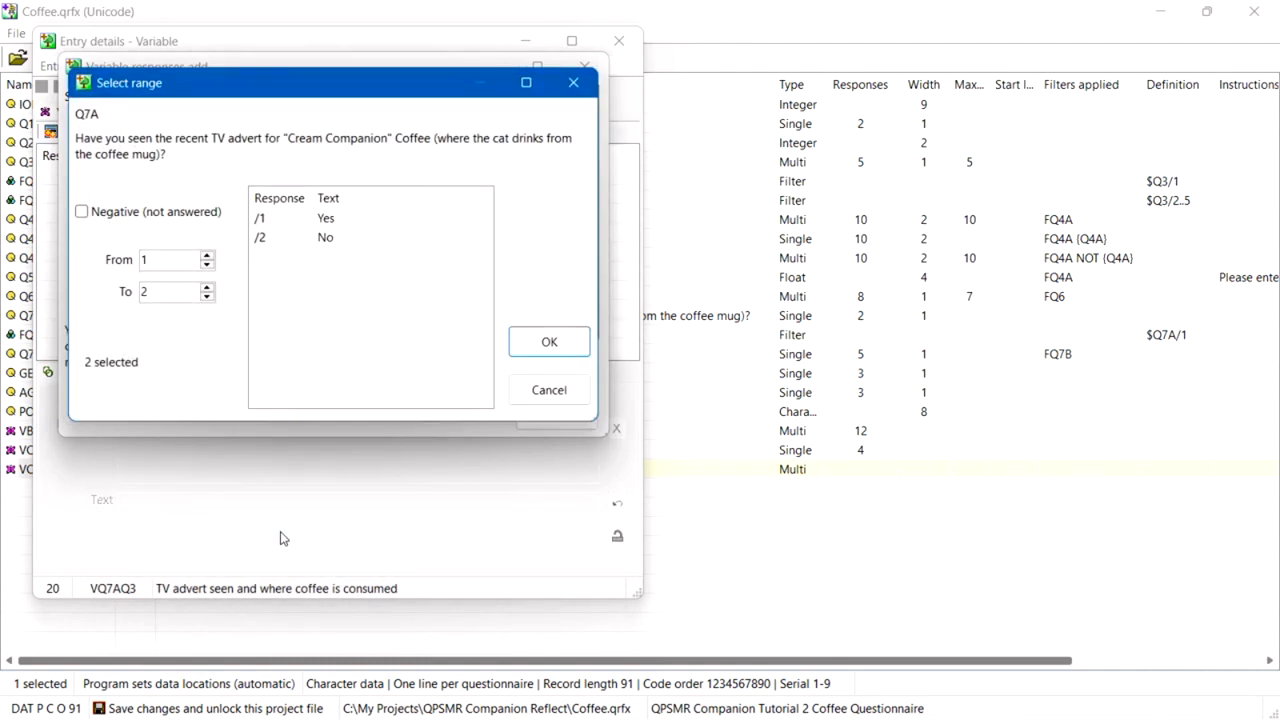
left_click(544, 342)
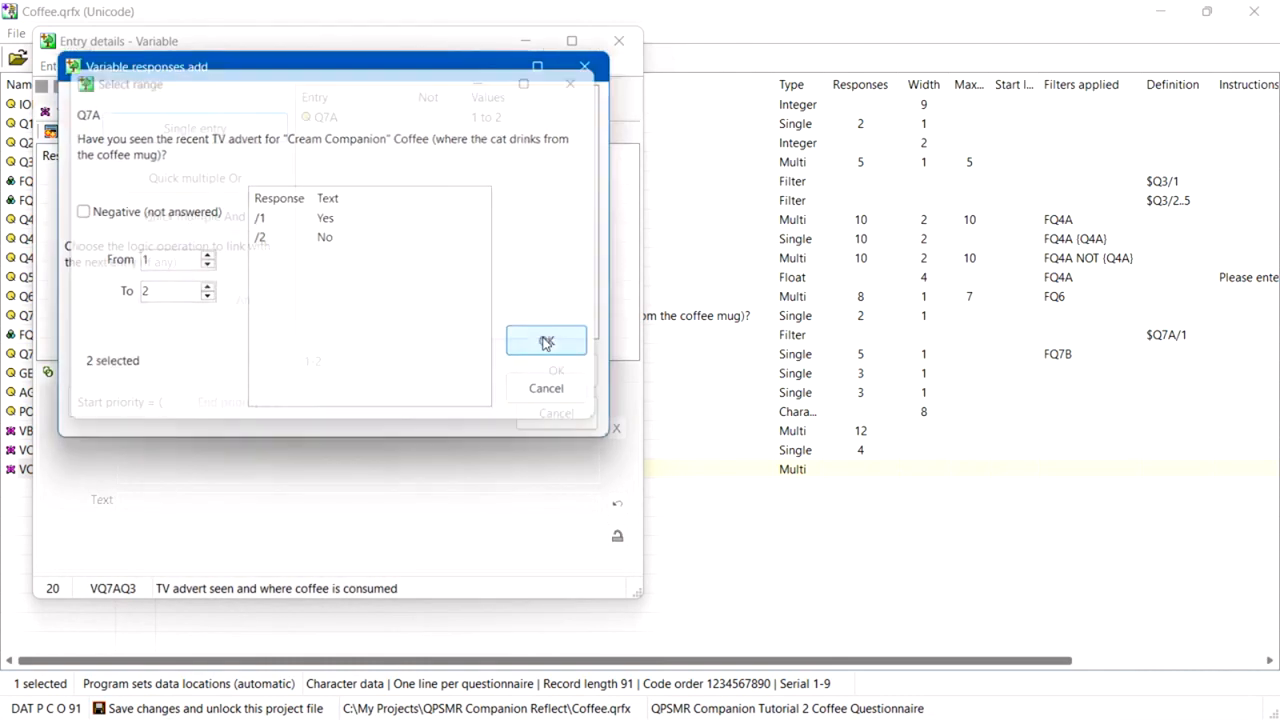
left_click(556, 372)
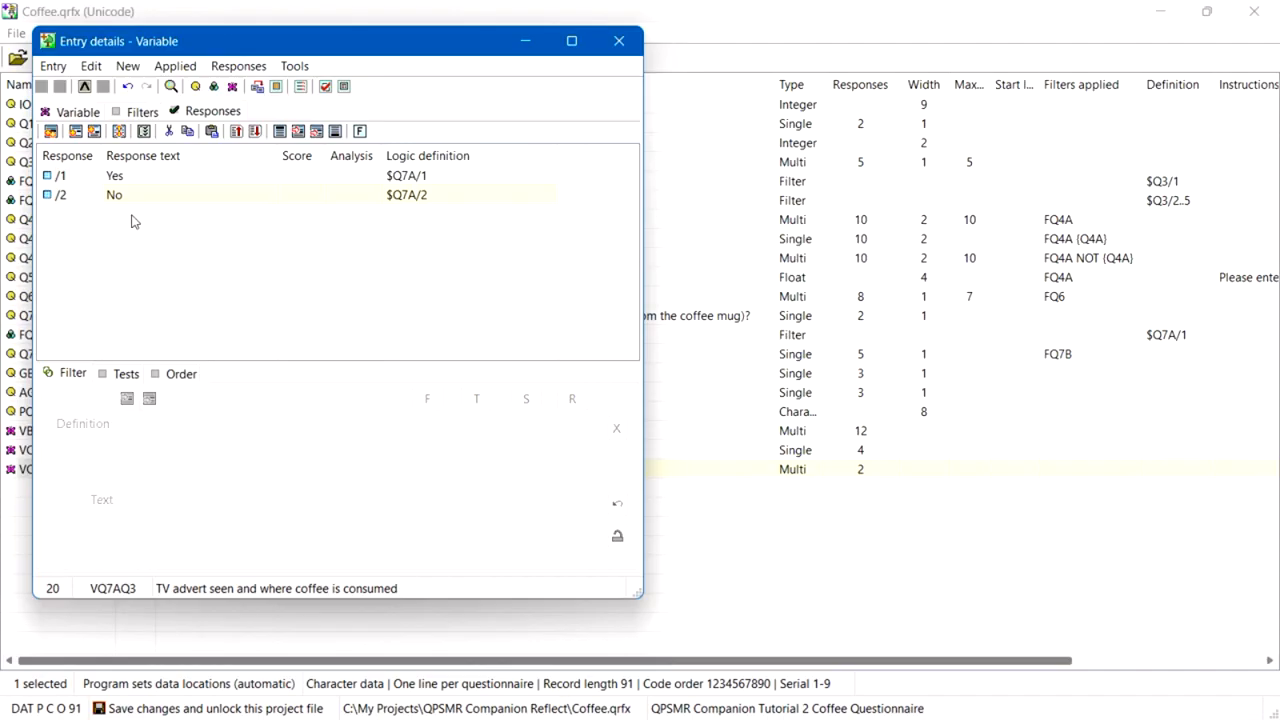
Step: Prefix the text of response /1 with the heading "TV advert seen\" so it reads "TV advert seen\Yes"
left_click(61, 177)
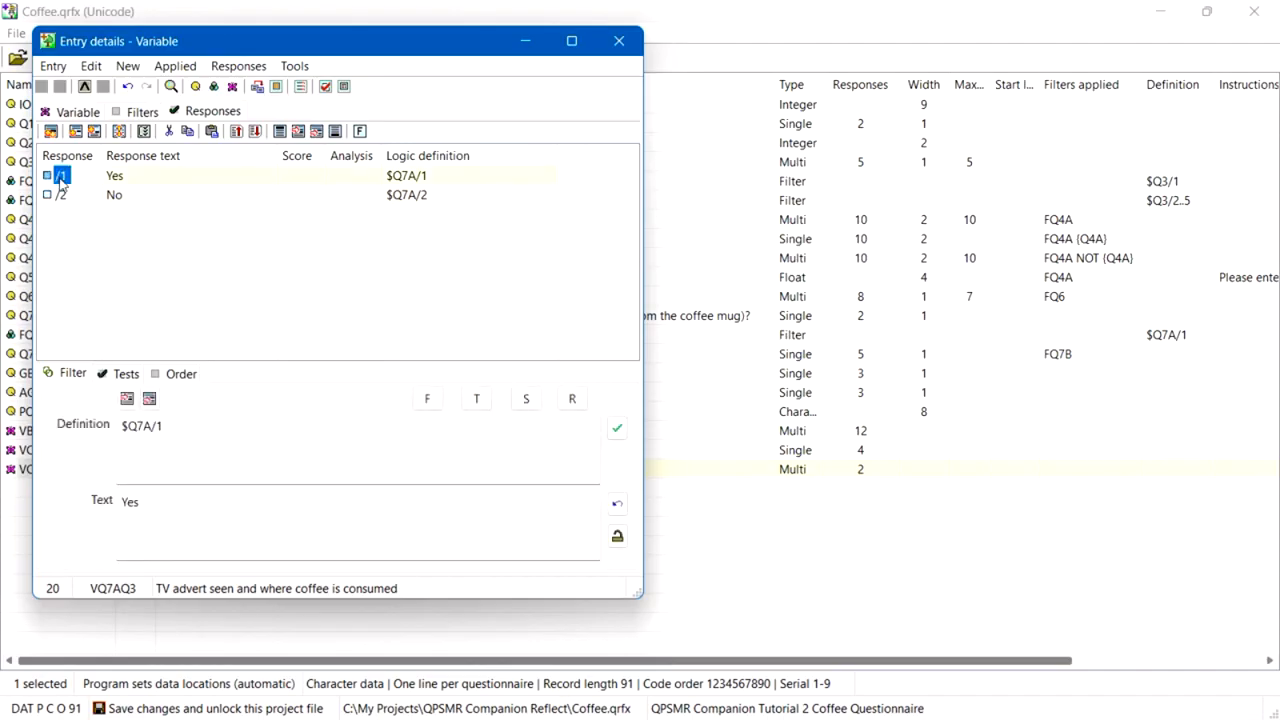
left_click(121, 502)
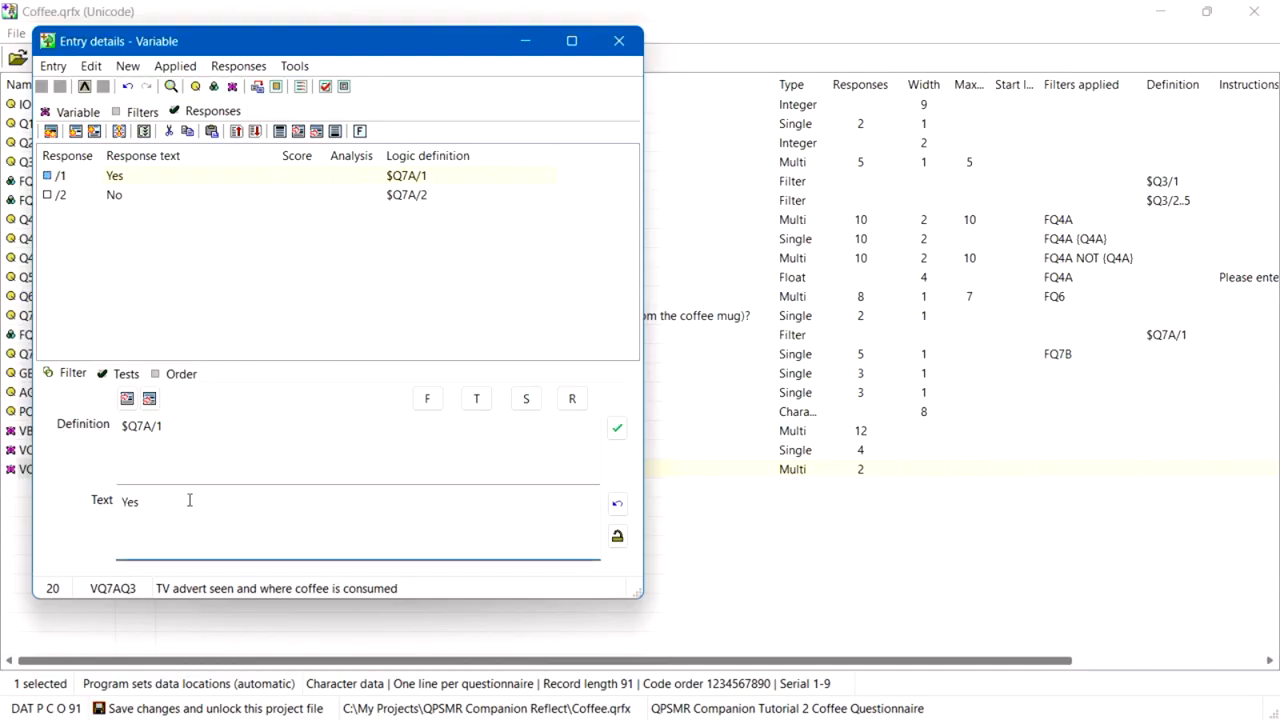
type("TV advert see")
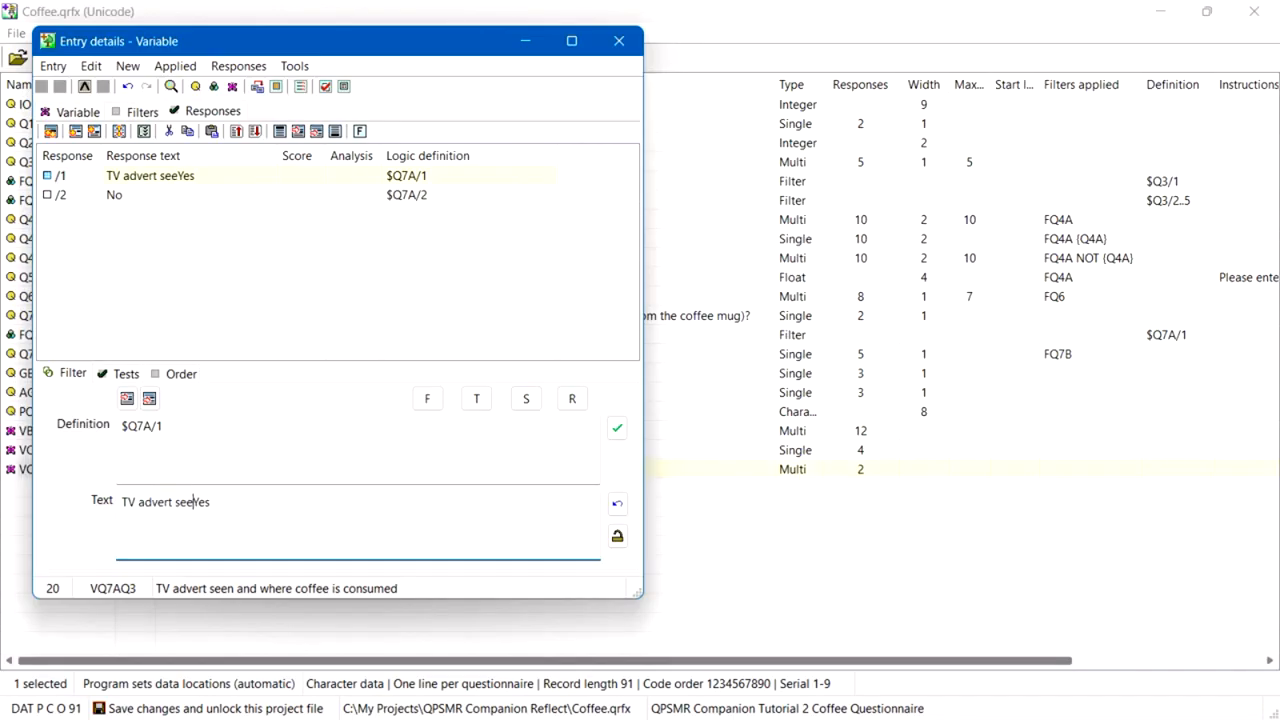
type("n\\")
Step: Insert a new response after the "No" response and define its logic as q3/1
left_click(62, 195)
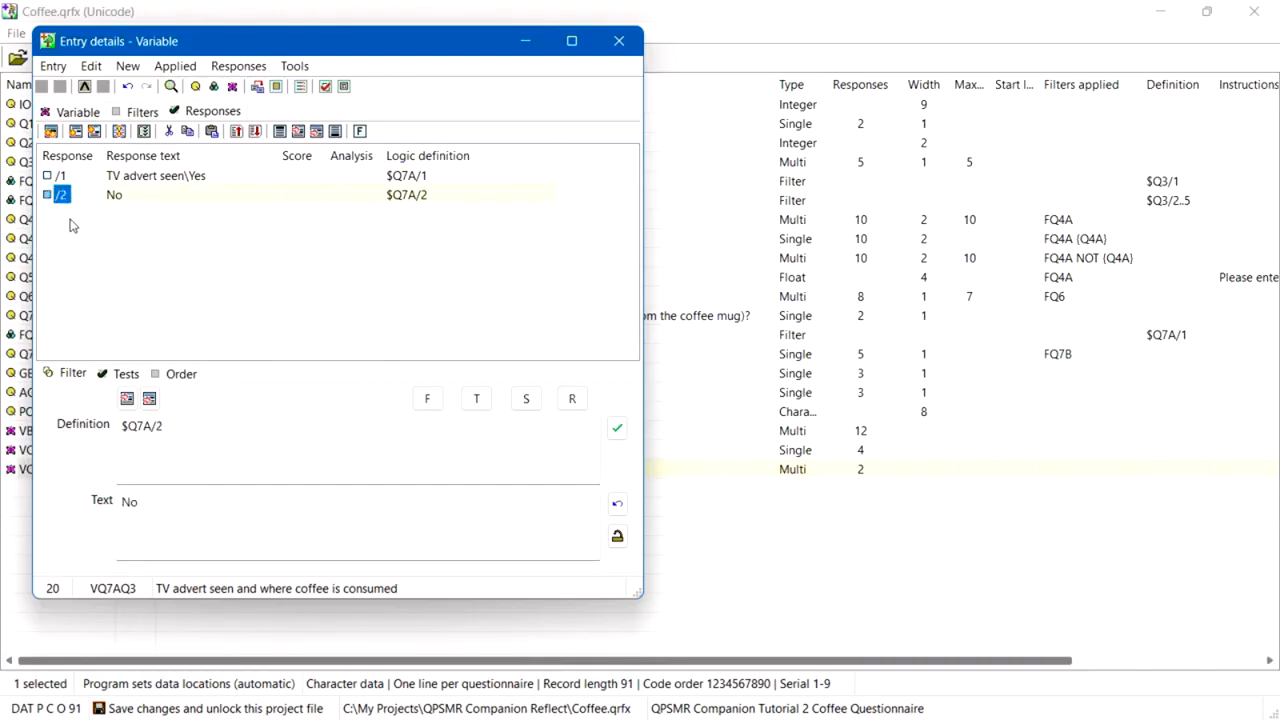
left_click(75, 132)
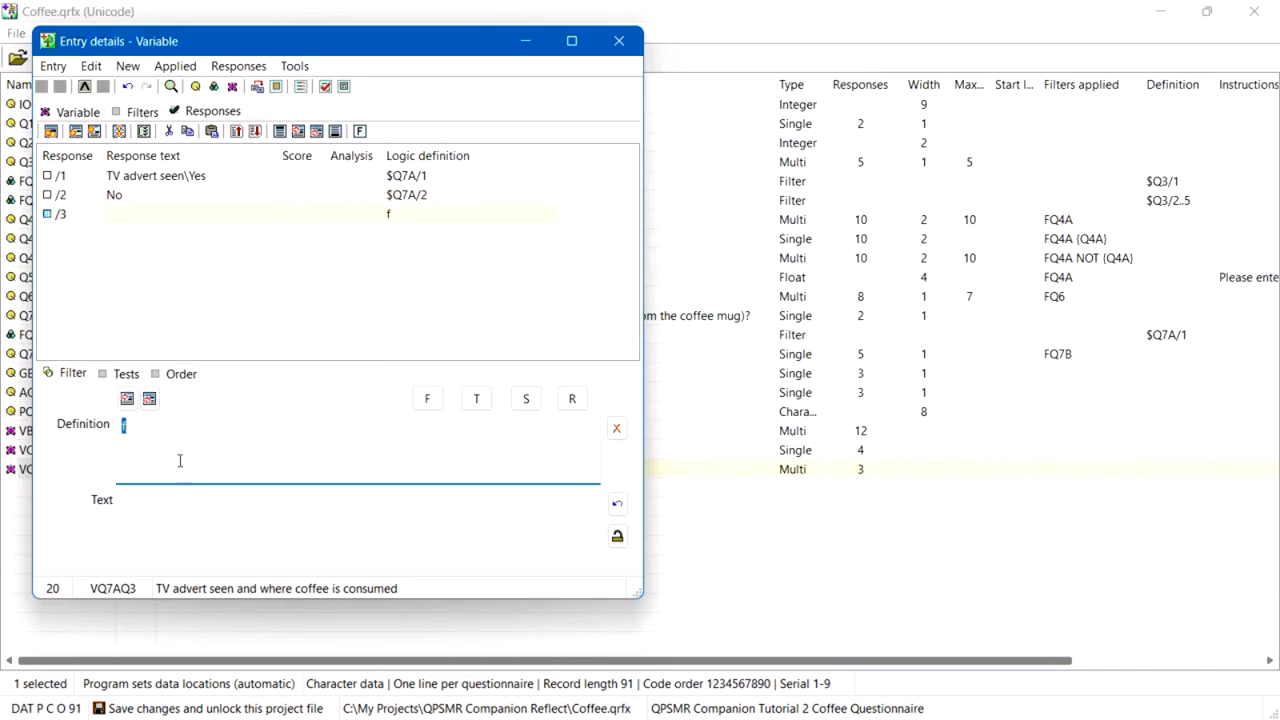
type("q3/1")
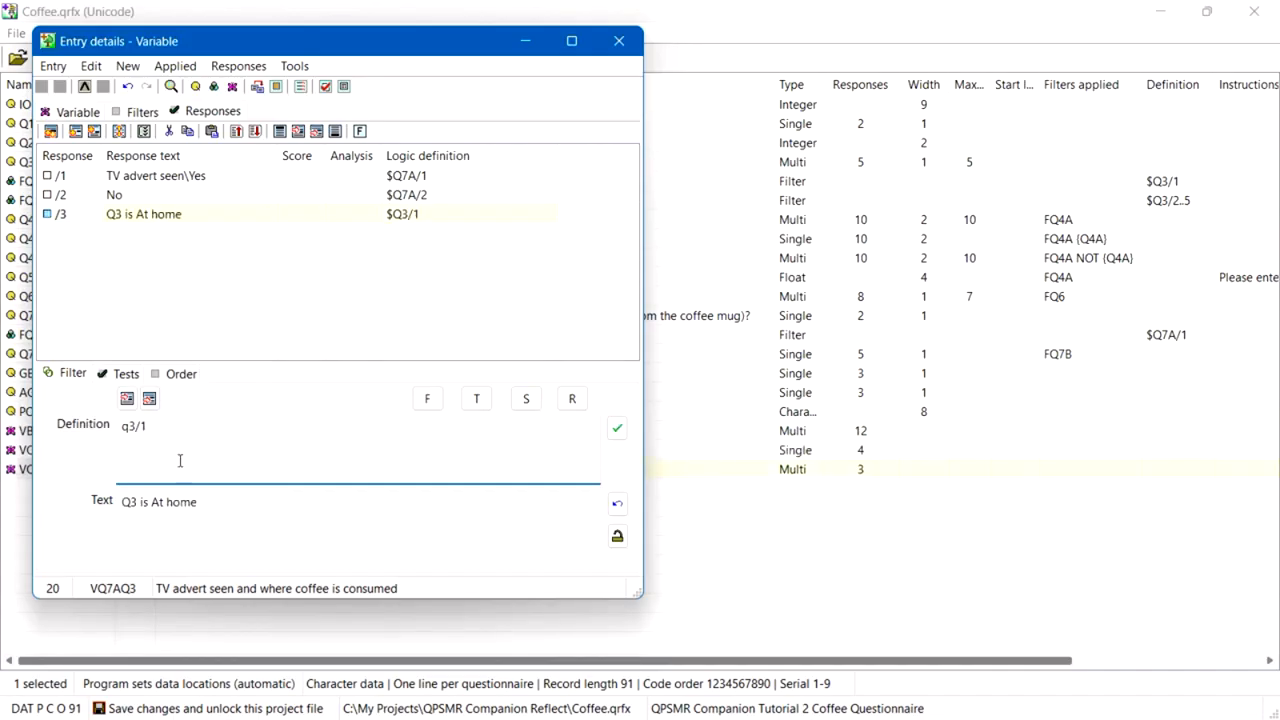
Step: Replace "Q3 is" in the third response's text so it reads "Where coffee is consumed\At home"
left_click(151, 502)
left_click_drag(151, 502, 97, 500)
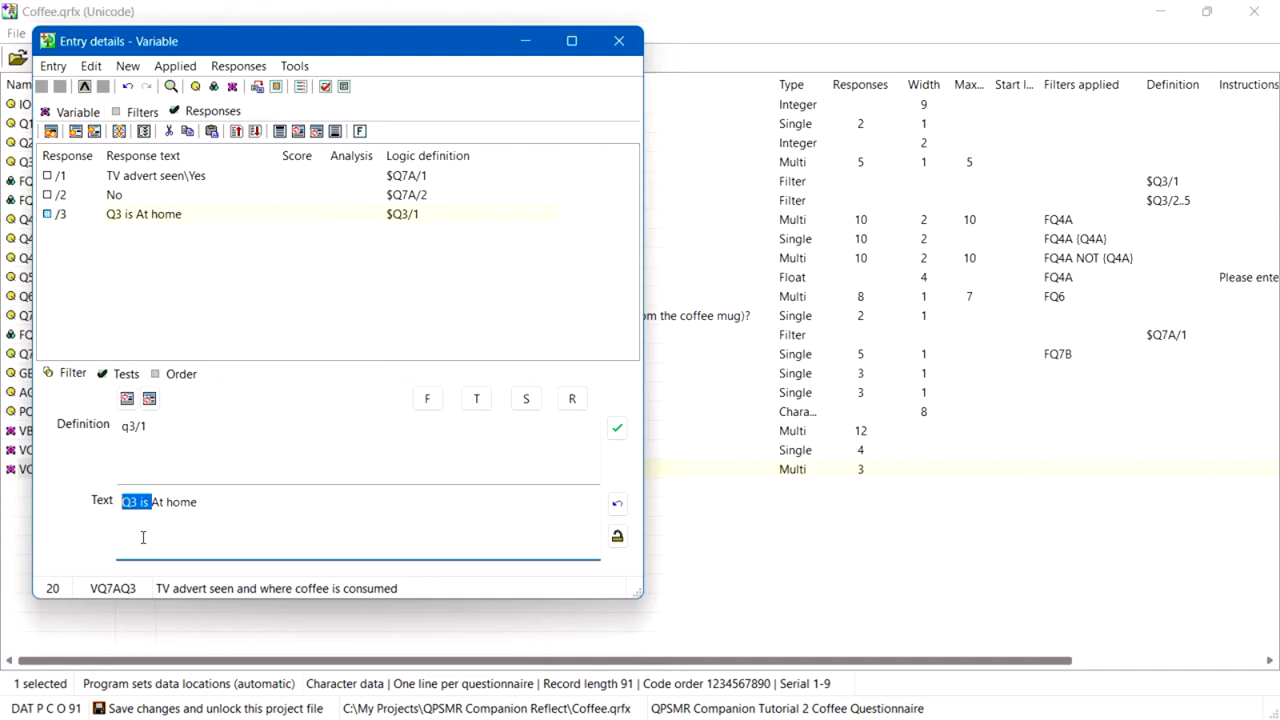
type("Where")
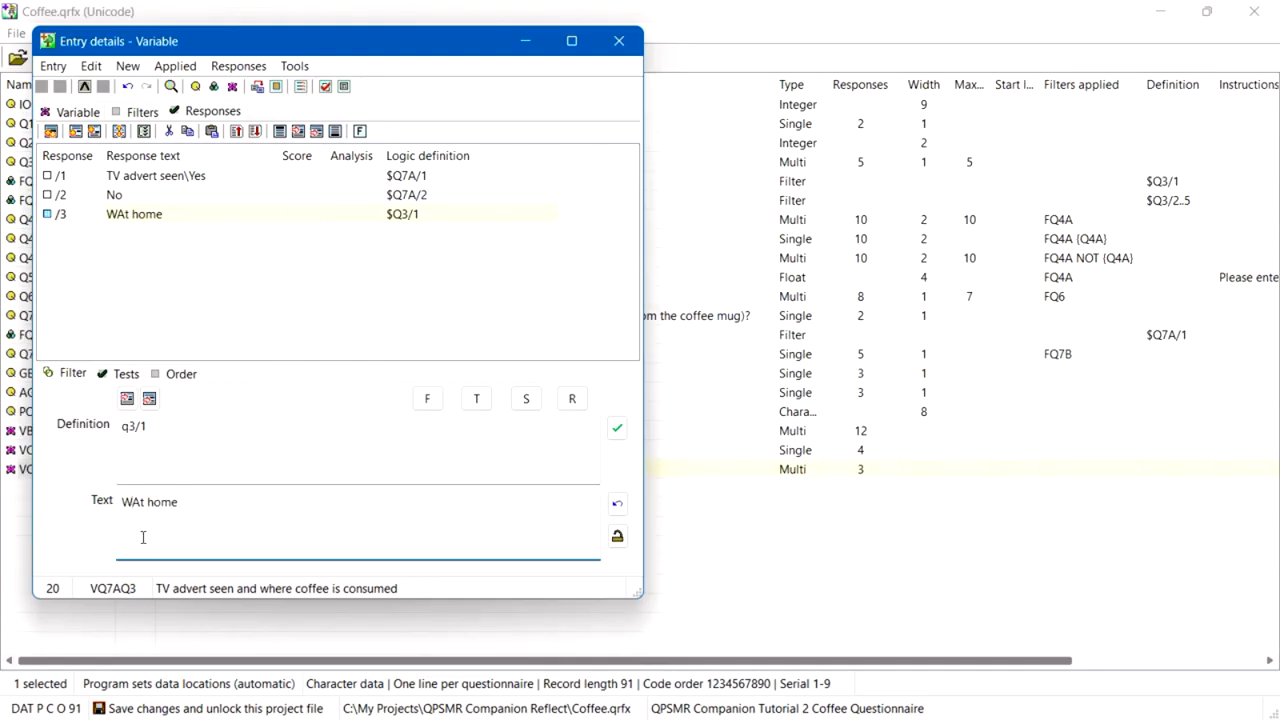
type(" coffee")
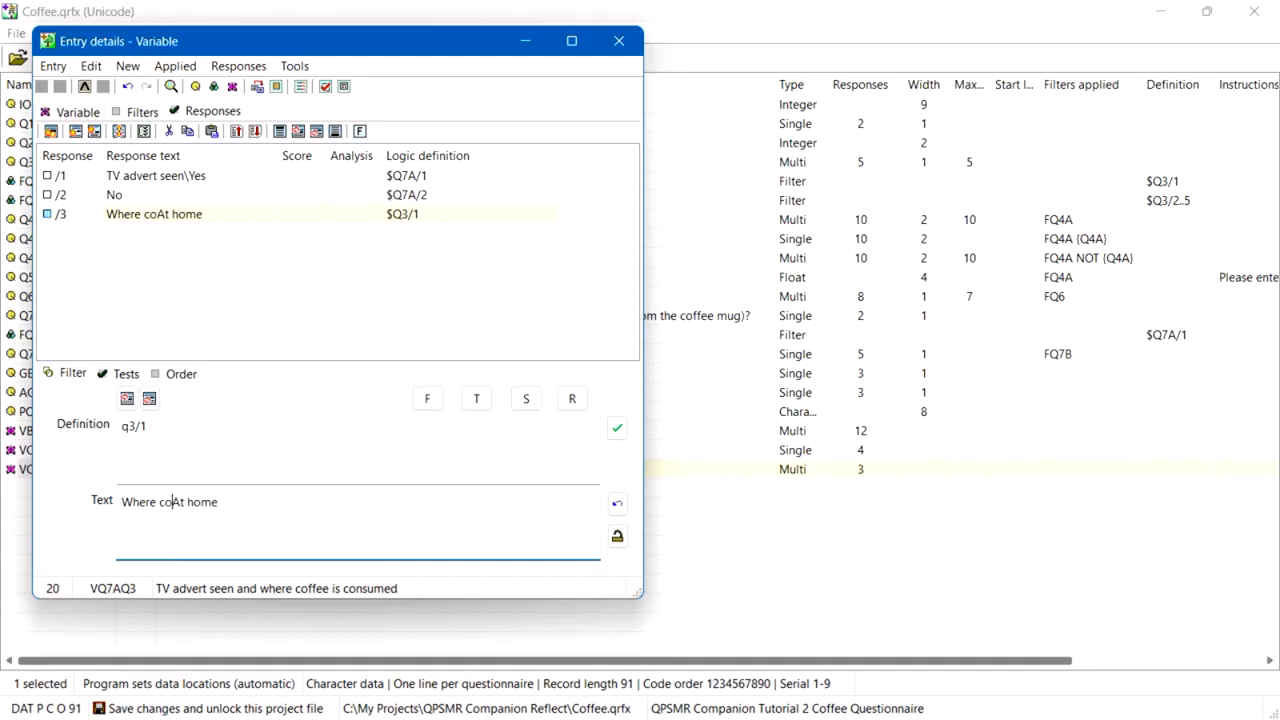
type(" is con")
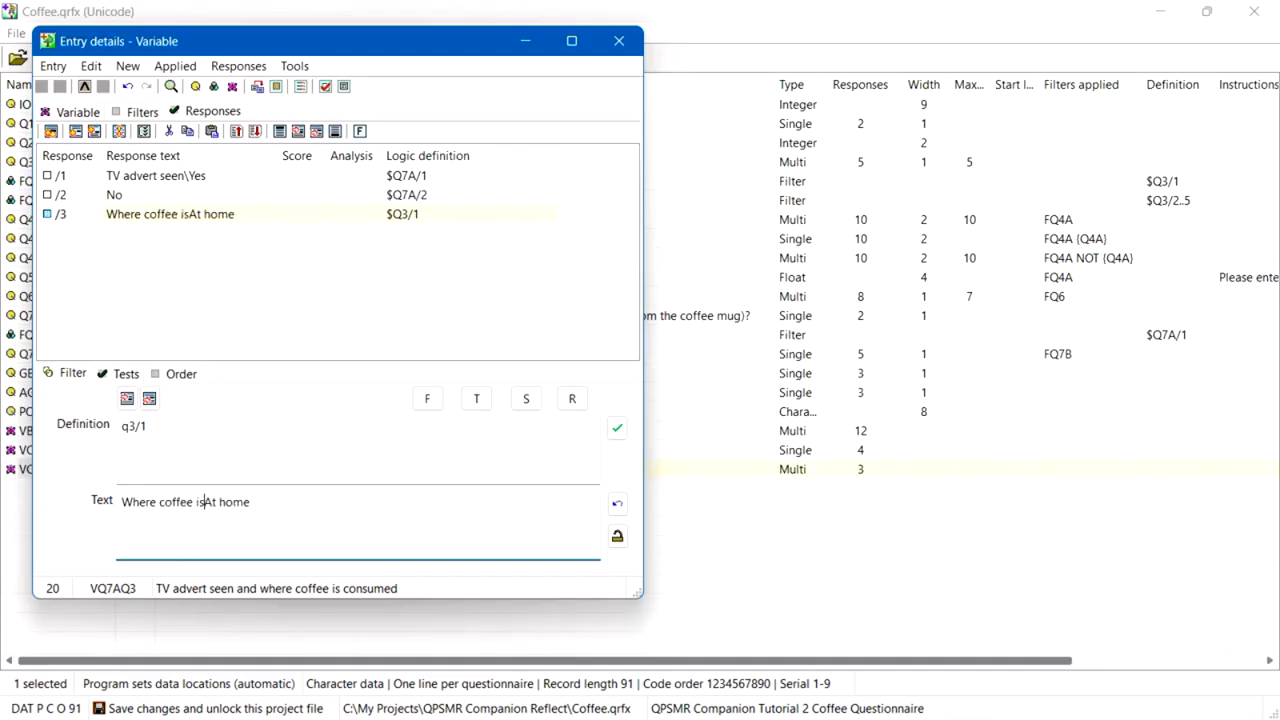
type("sumed")
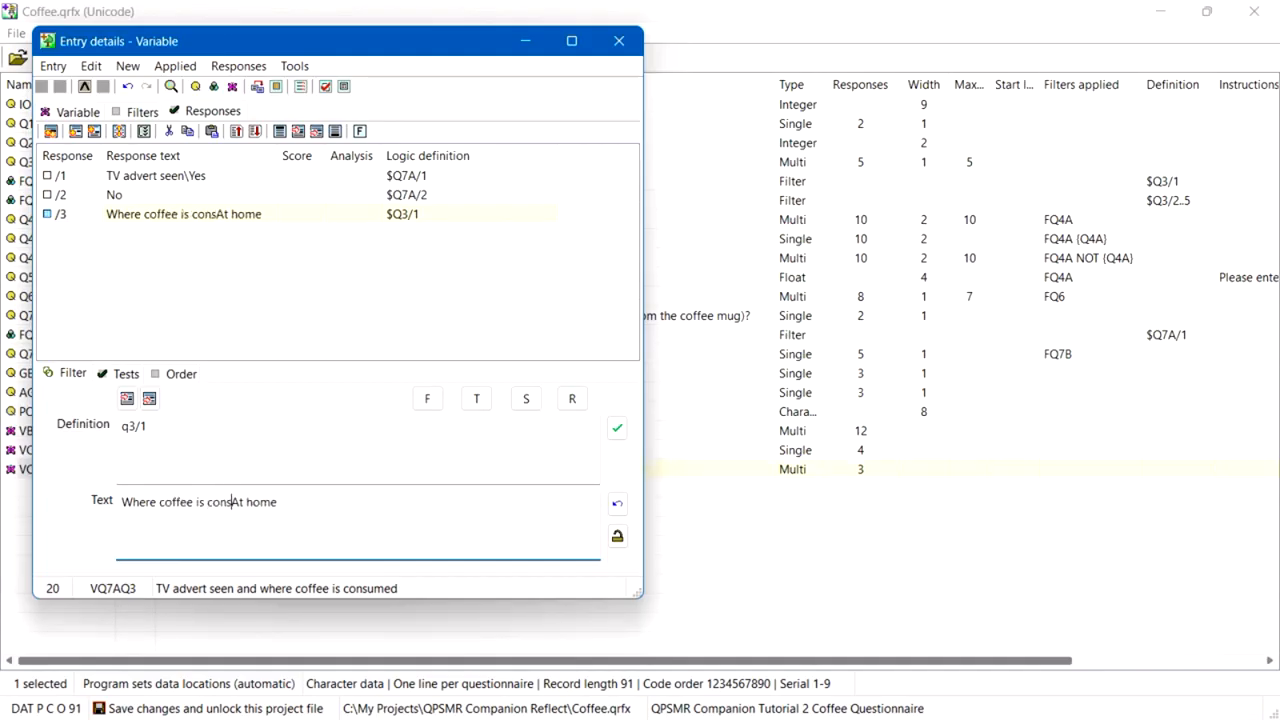
type("\\")
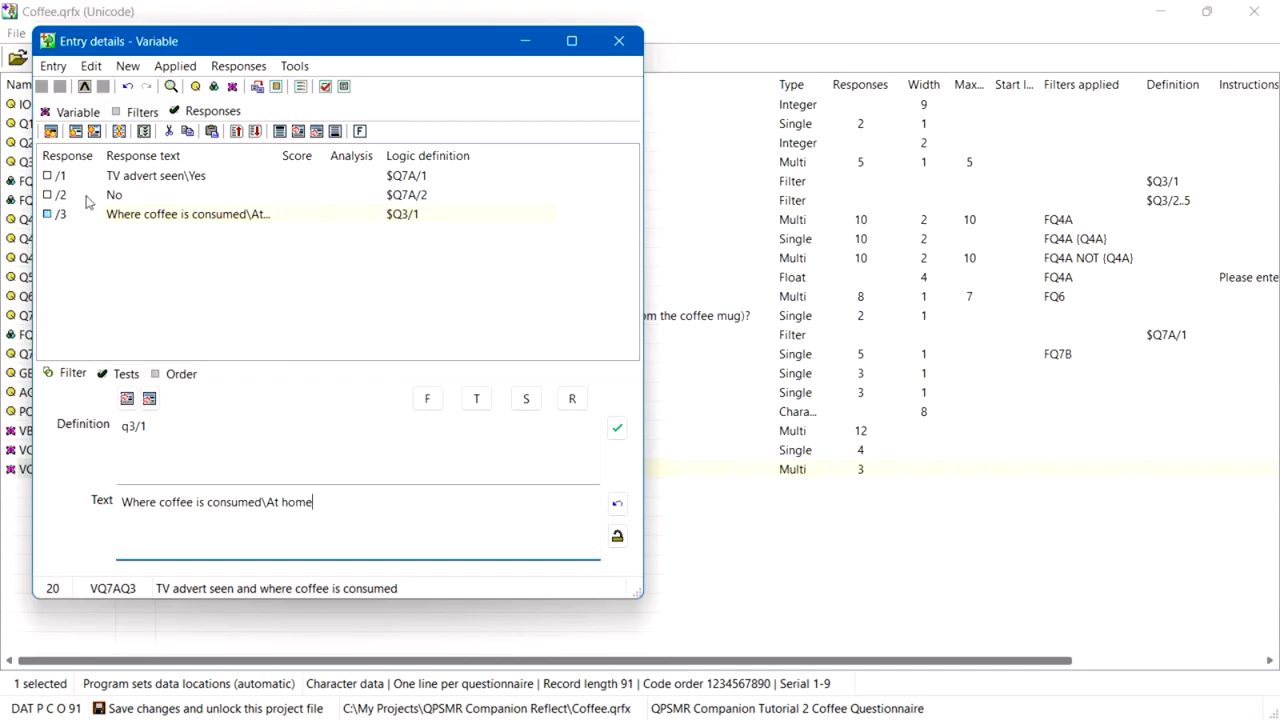
Step: Insert a fourth response defined as q3/2 and shorten its text to "At work"
left_click(76, 132)
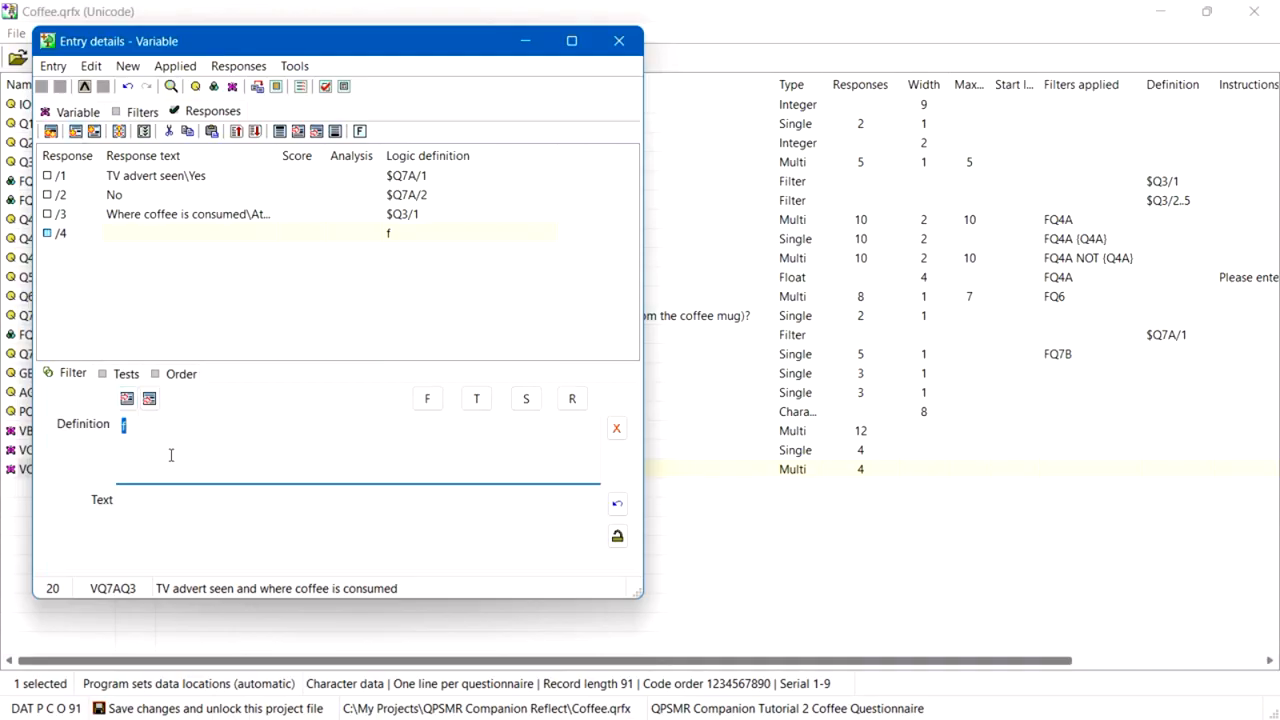
type("q3/2")
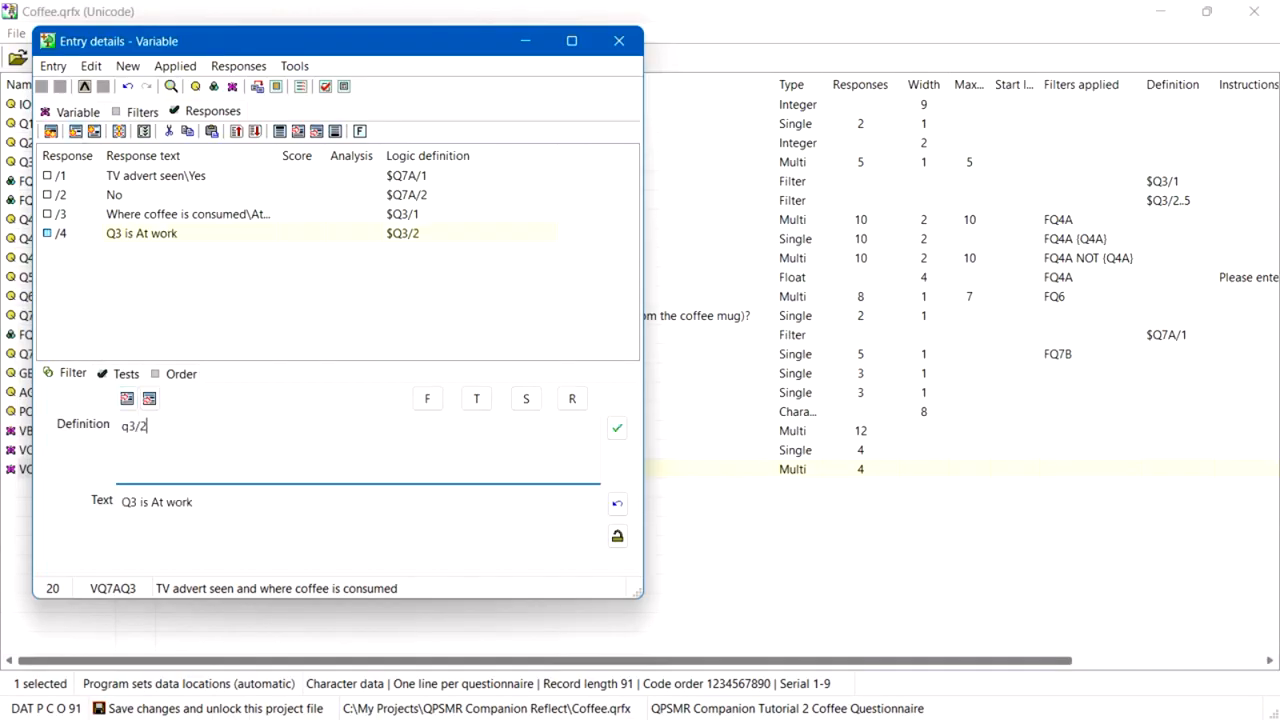
left_click(152, 502)
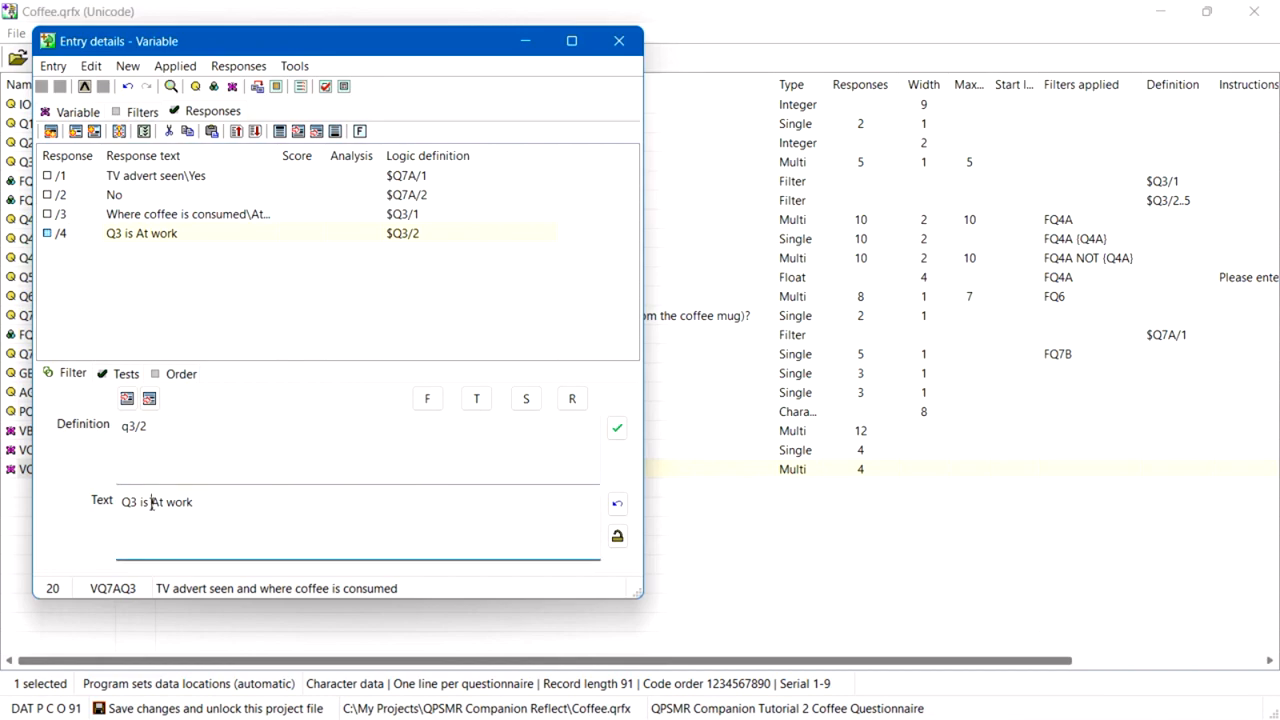
left_click_drag(152, 502, 98, 502)
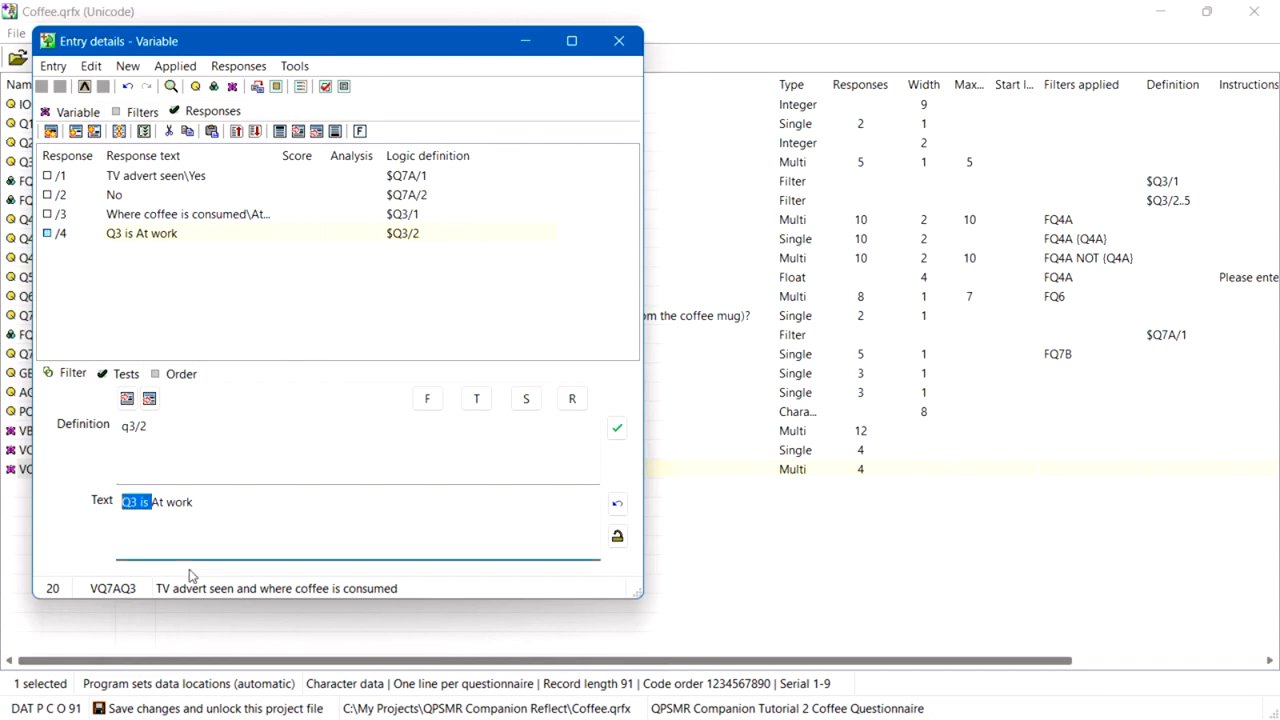
key("Delete")
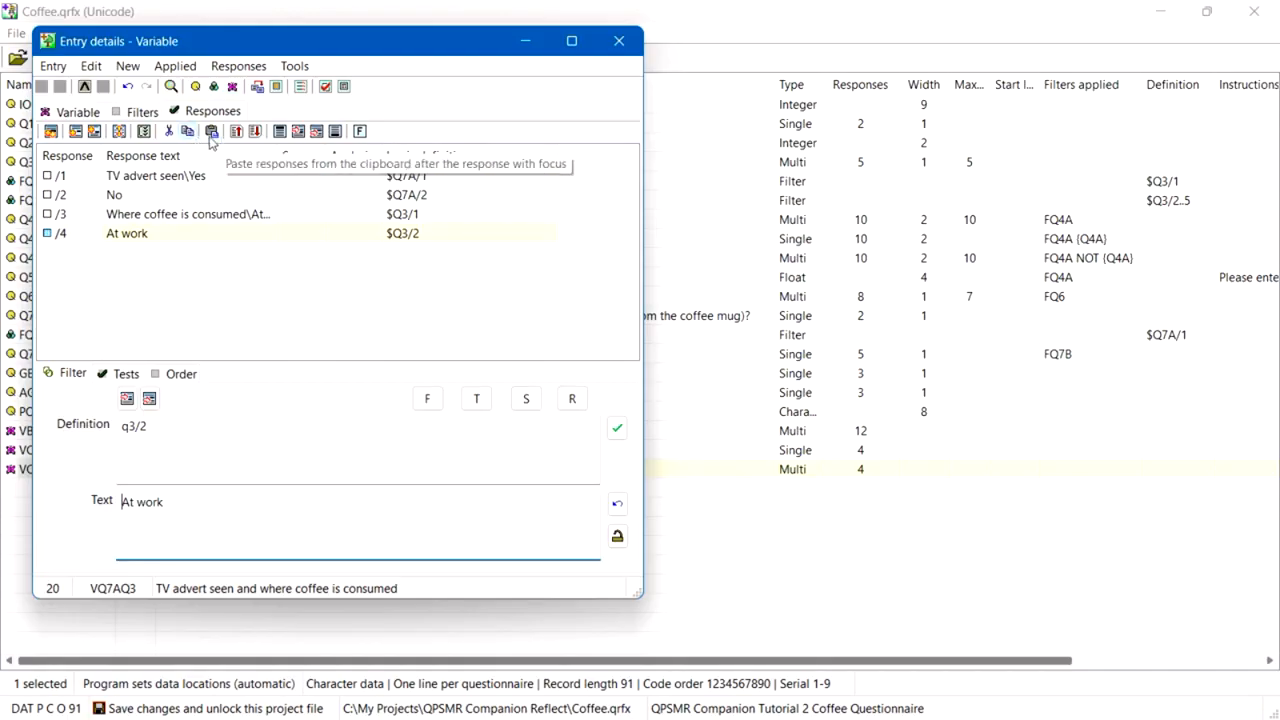
Step: Paste a copy of the "At work" response below it and change the copy's definition to $Q3/3..5
left_click(210, 134)
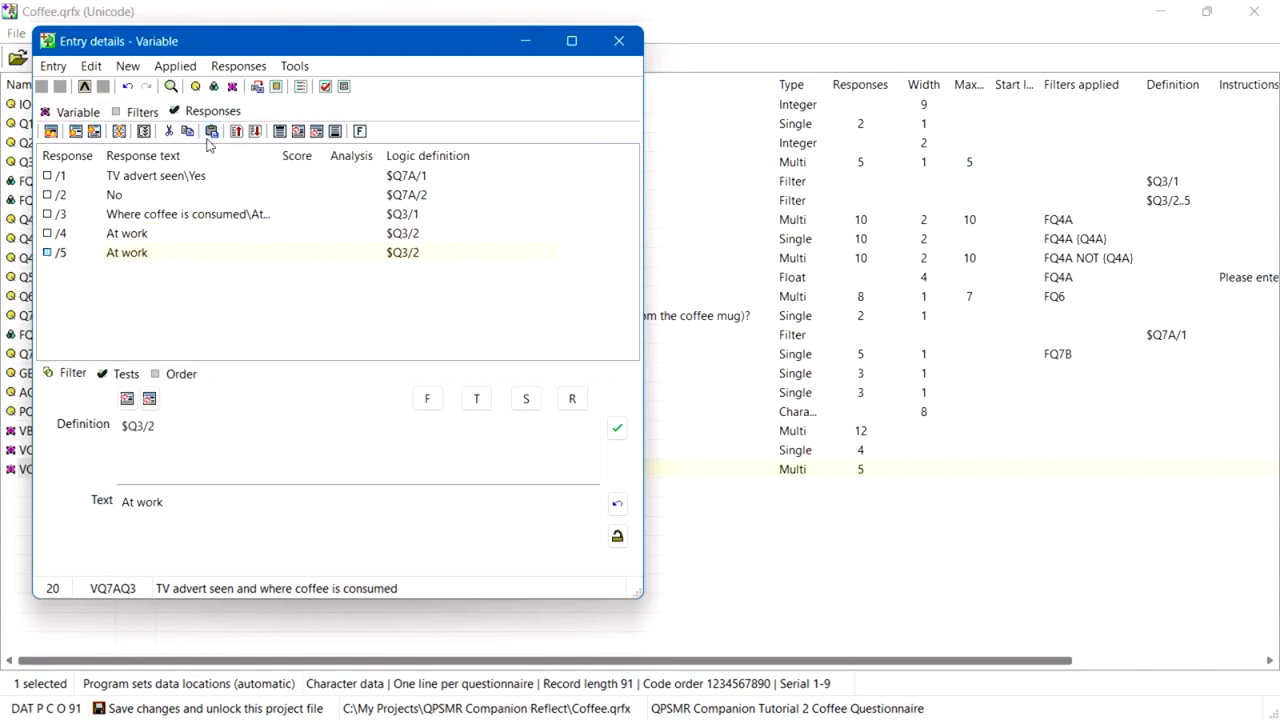
left_click(166, 433)
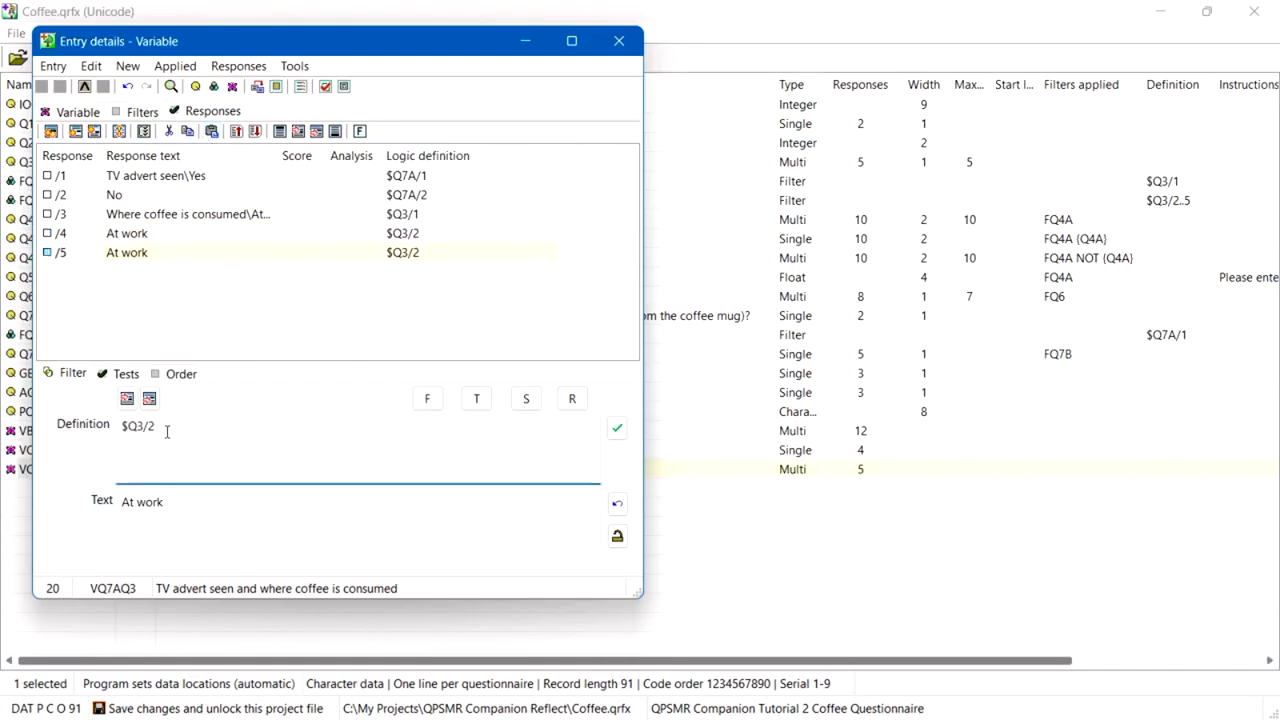
key("BackSpace")
type("3")
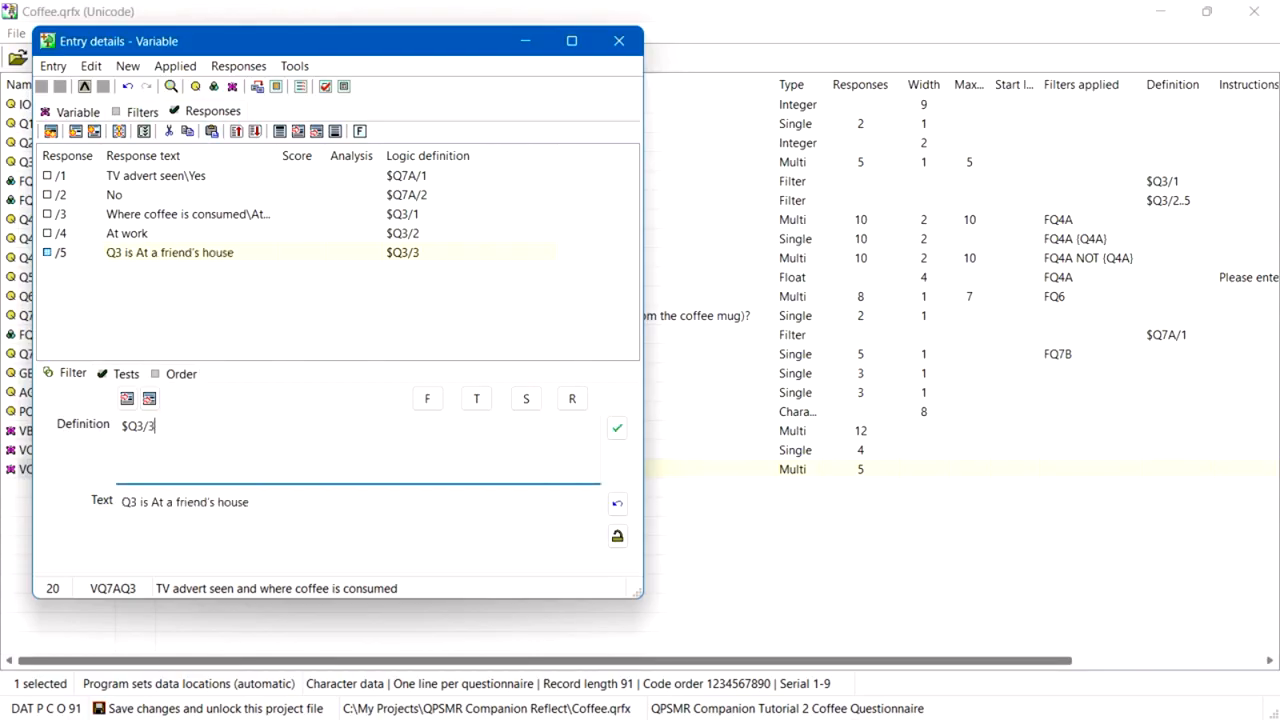
type("..5")
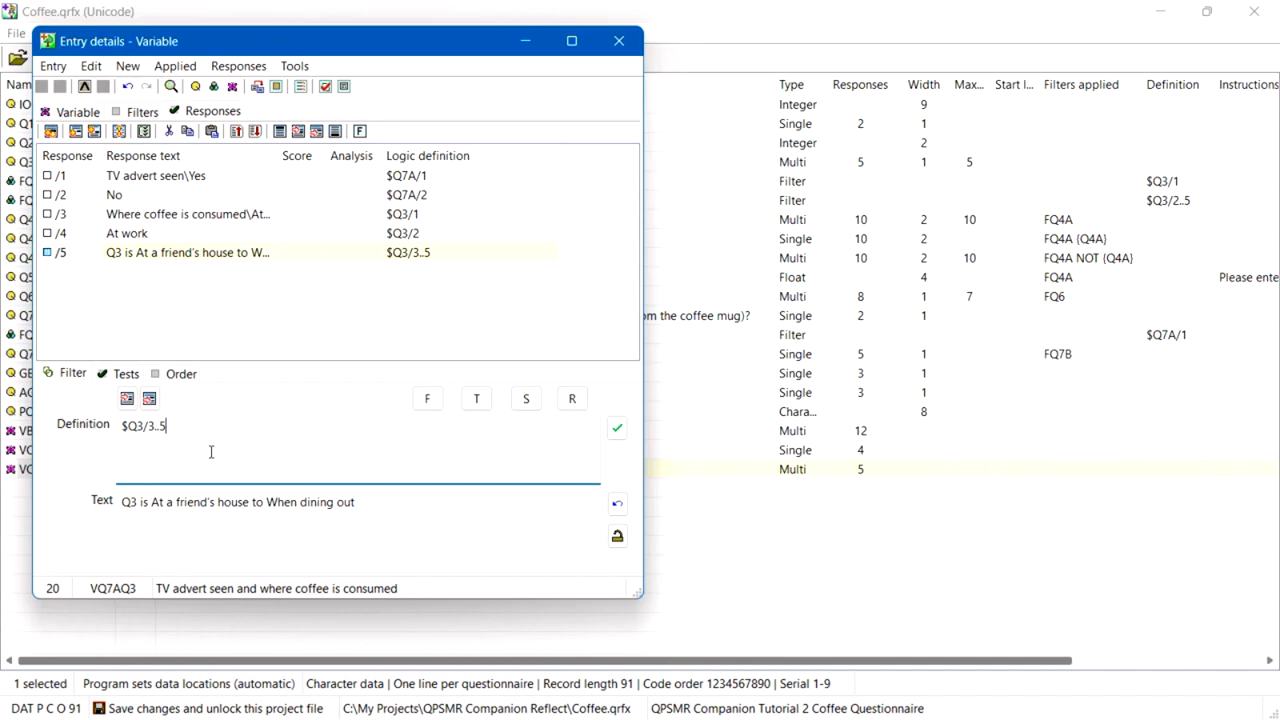
Step: Replace the fifth response's text with "Other location" and close the VQ7AQ3 variable's details
left_click(362, 502)
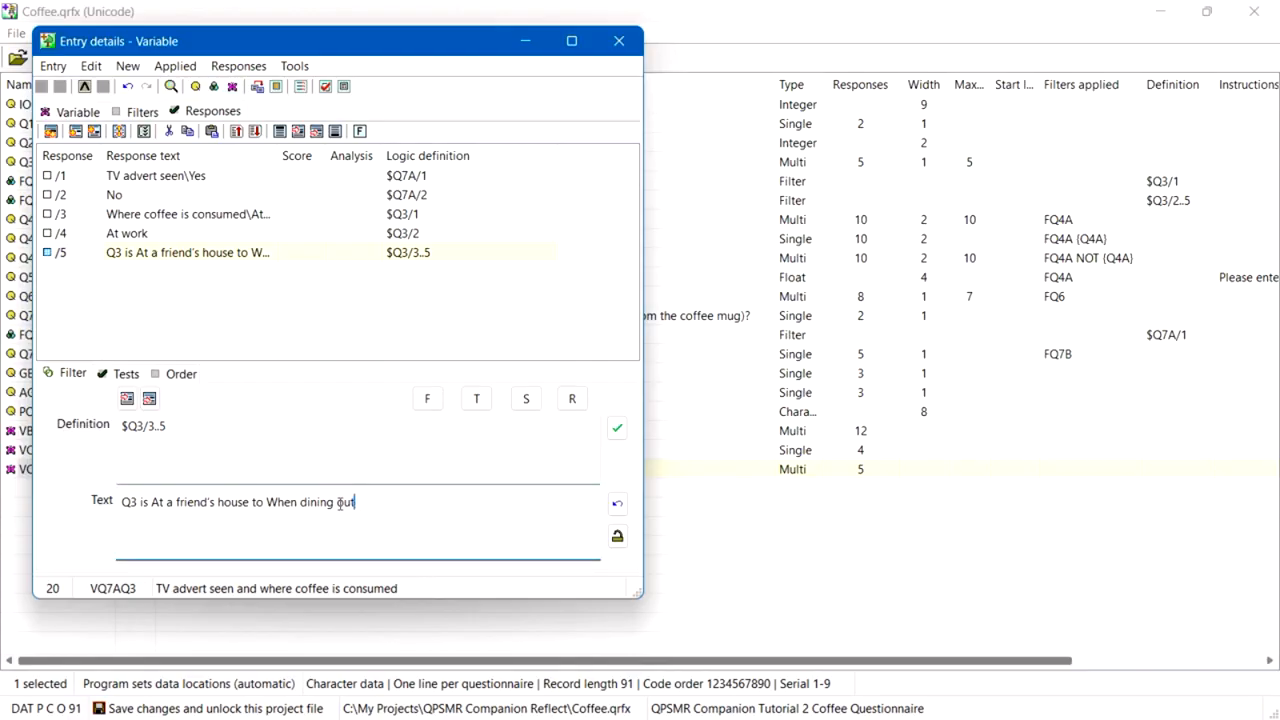
left_click_drag(362, 502, 120, 502)
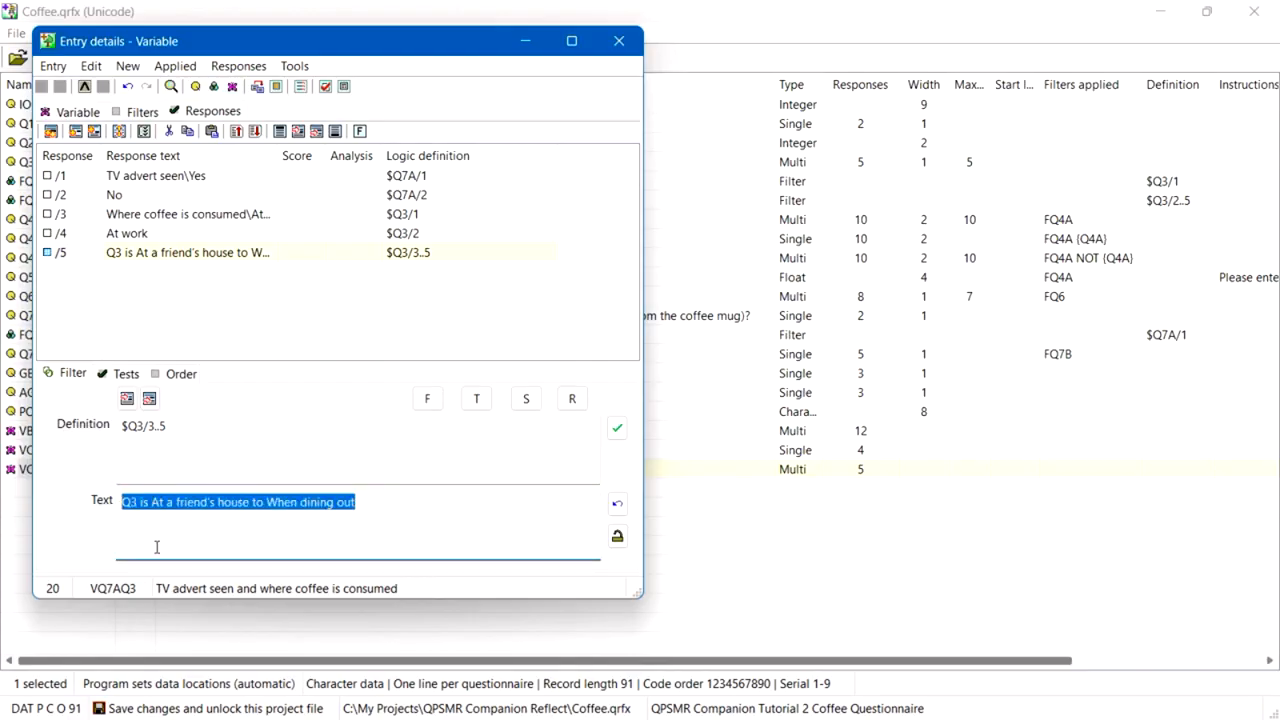
type("Othe")
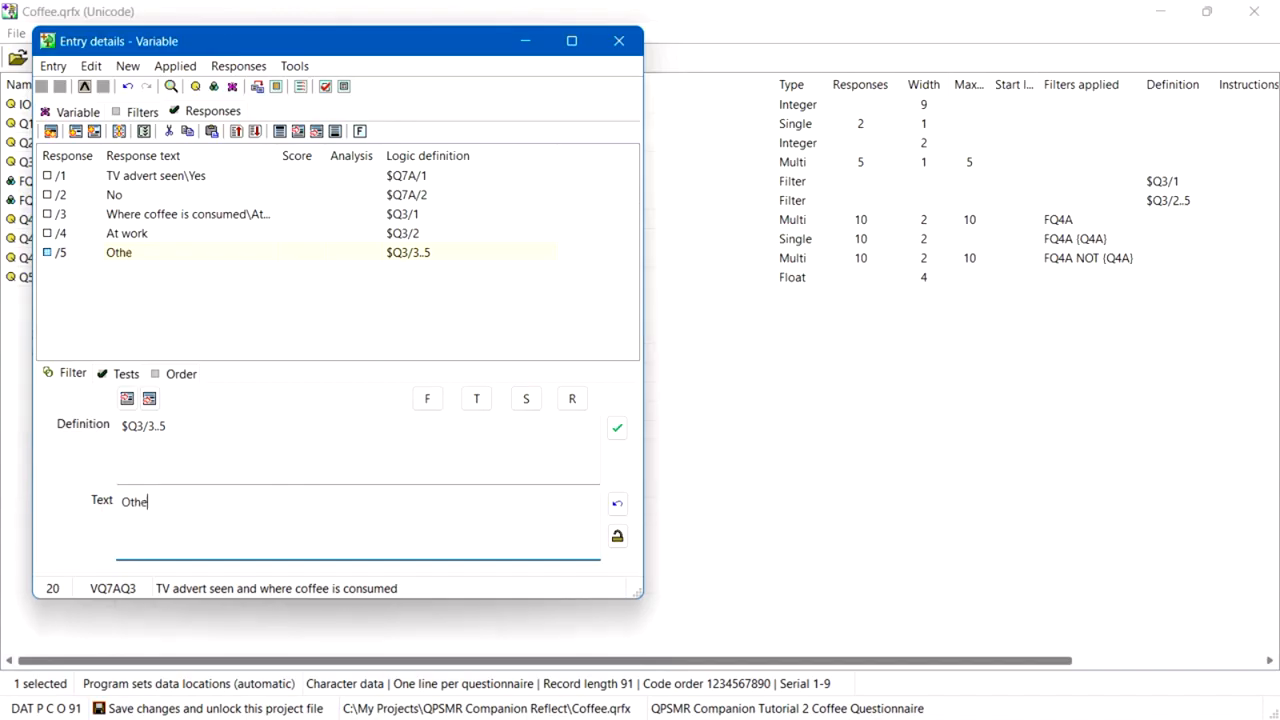
type("r location")
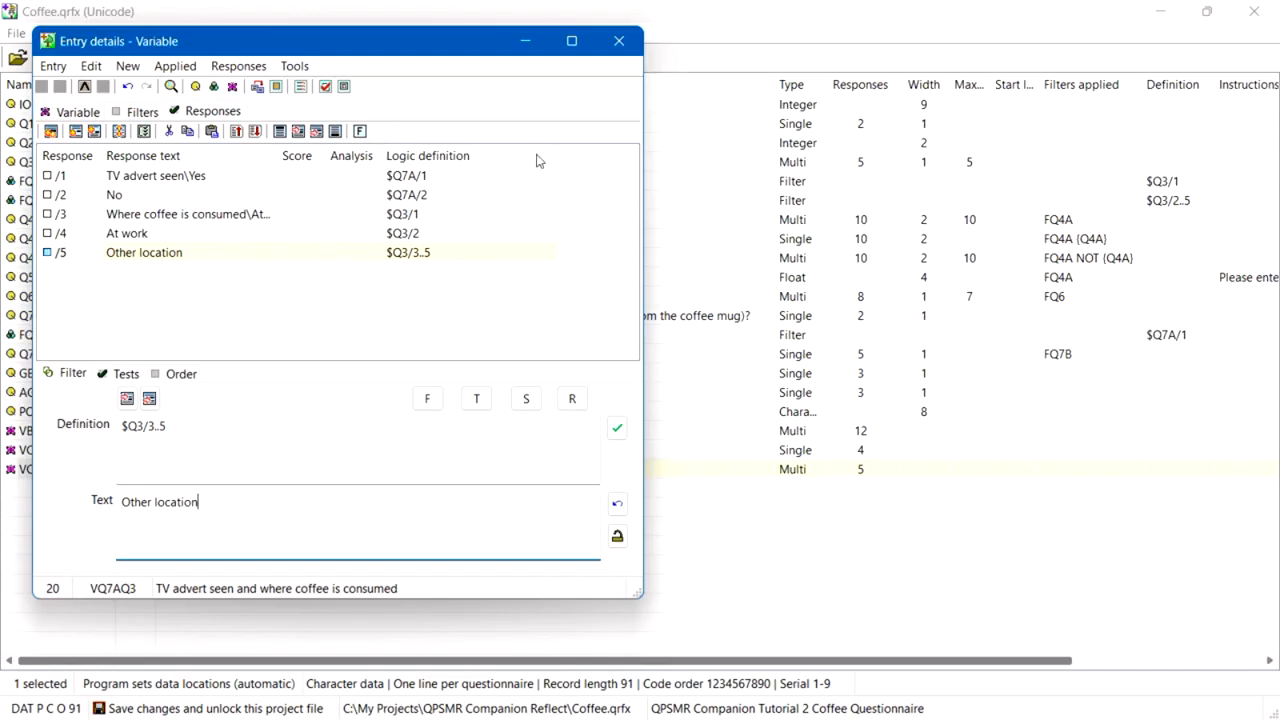
left_click(613, 45)
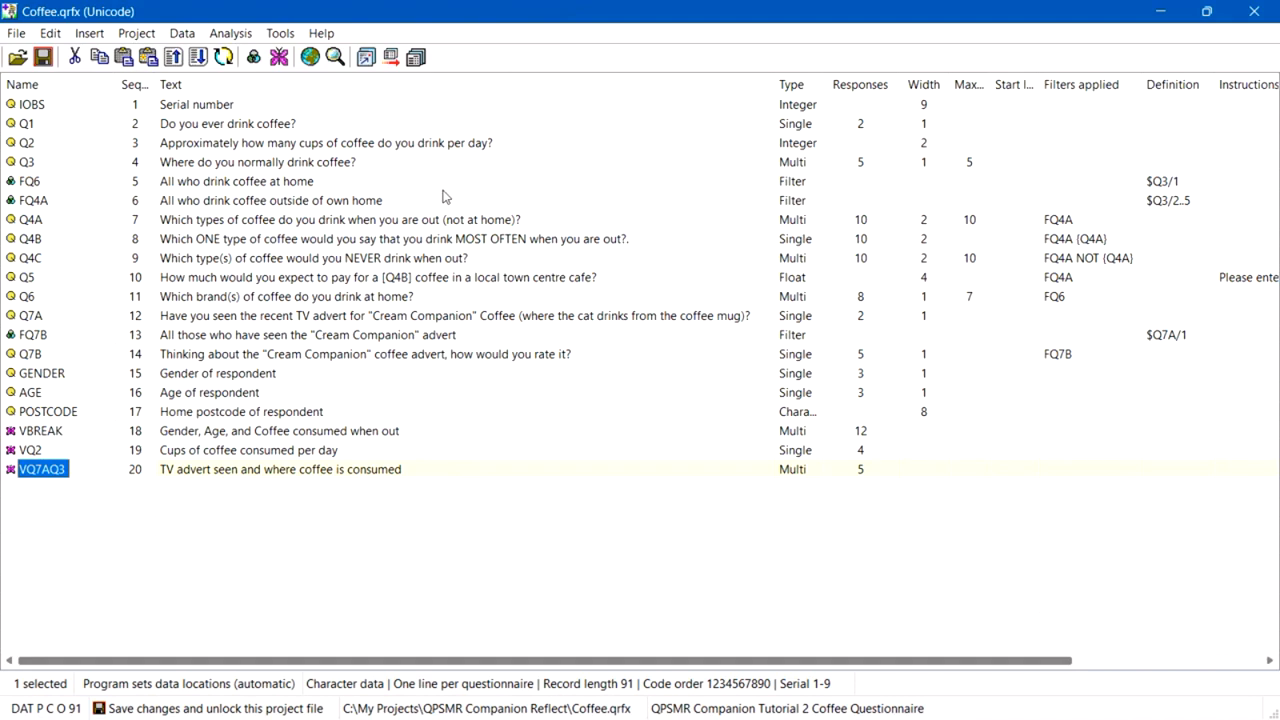
Step: Insert a new variable below VQ7AQ3 and name it VAGECUPS
left_click(279, 57)
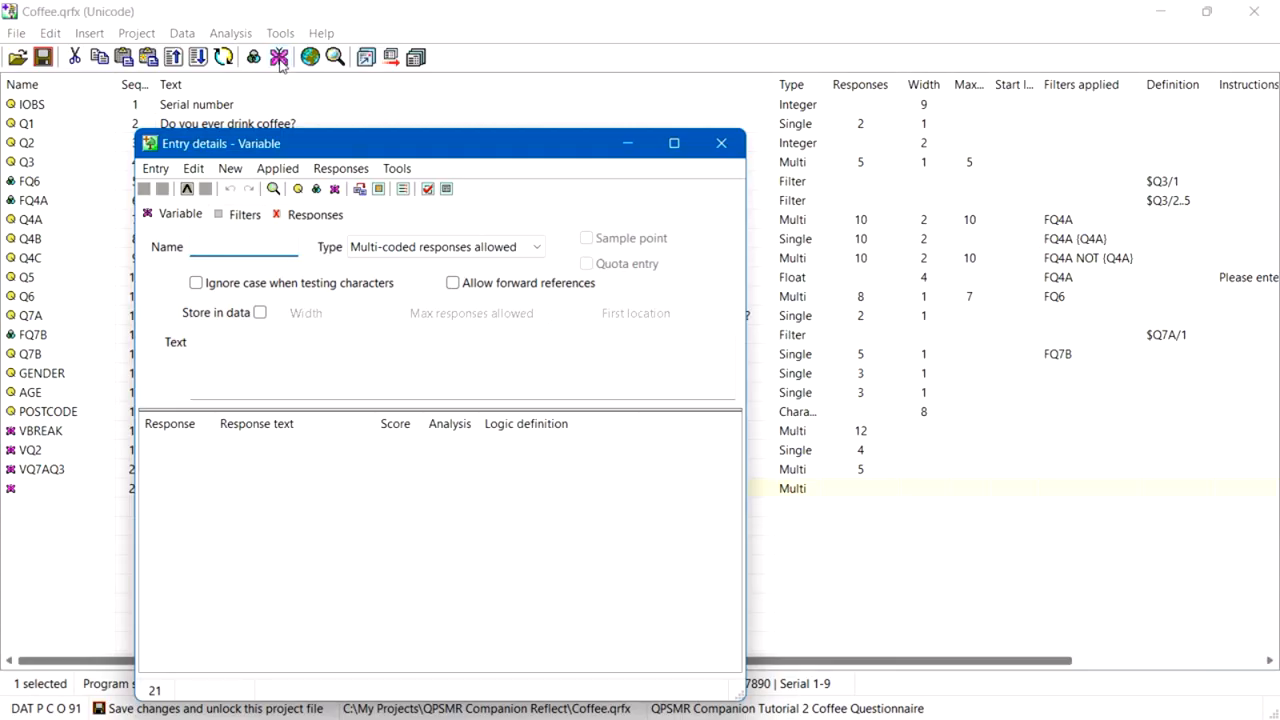
type("VAGEC")
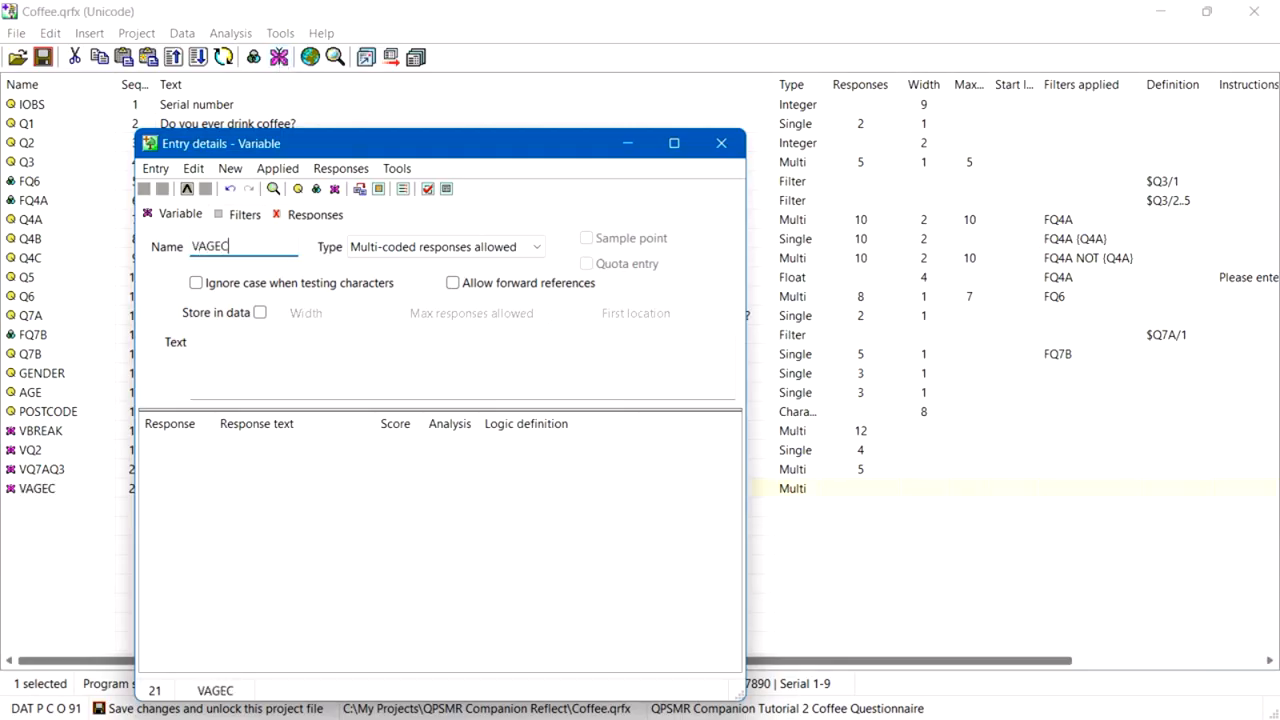
type("UPS")
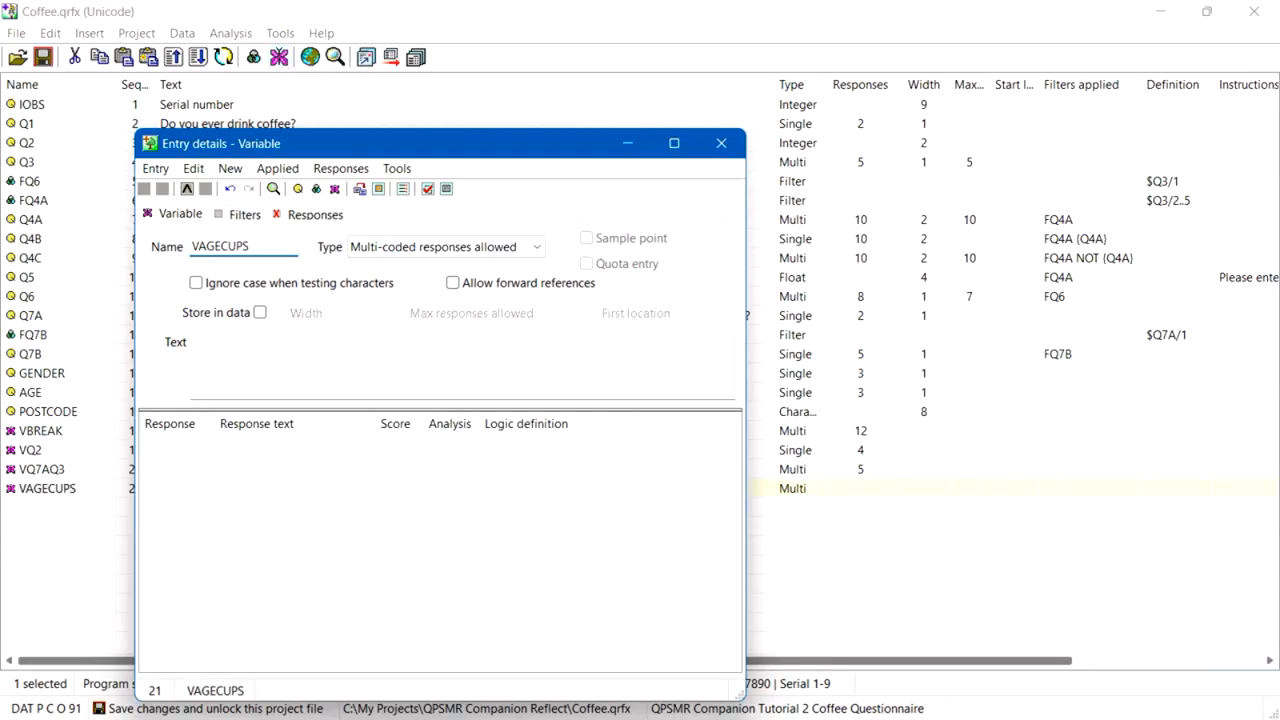
Step: Set the VAGECUPS text to "Respondent age and cups of coffee consumed per day" and its type to Single-coded response only
left_click(238, 352)
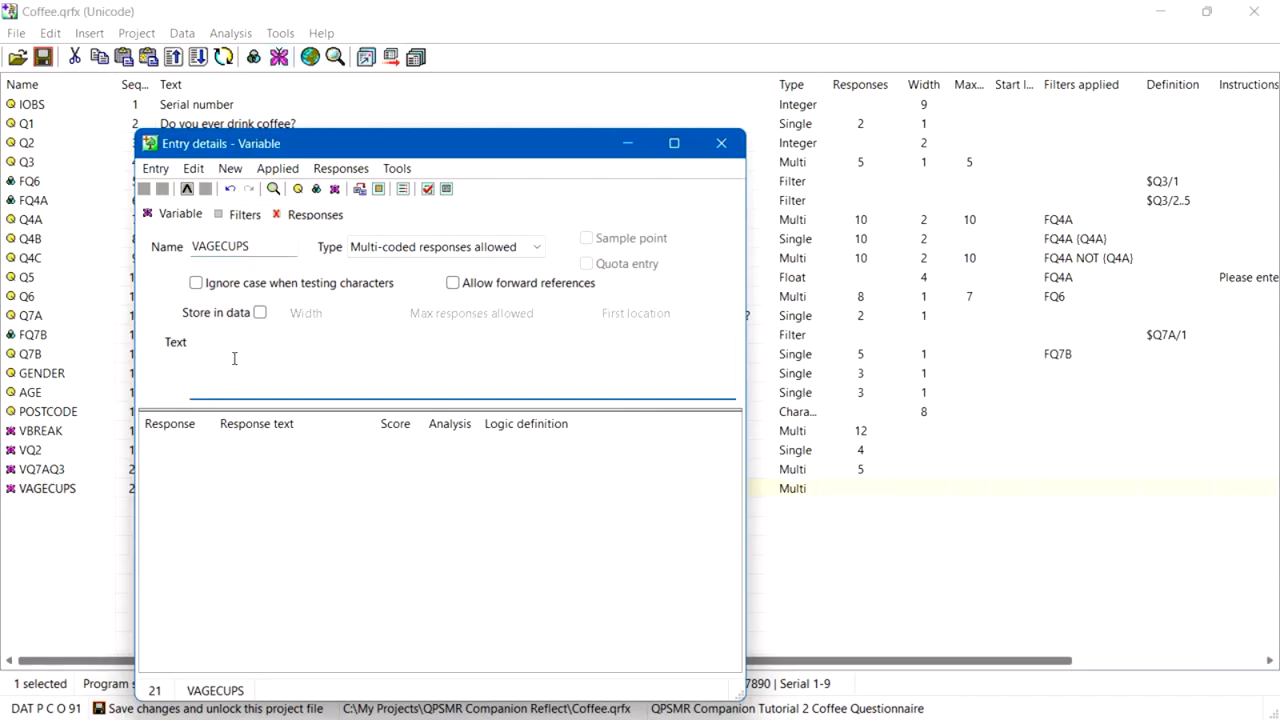
type("Respondent age a")
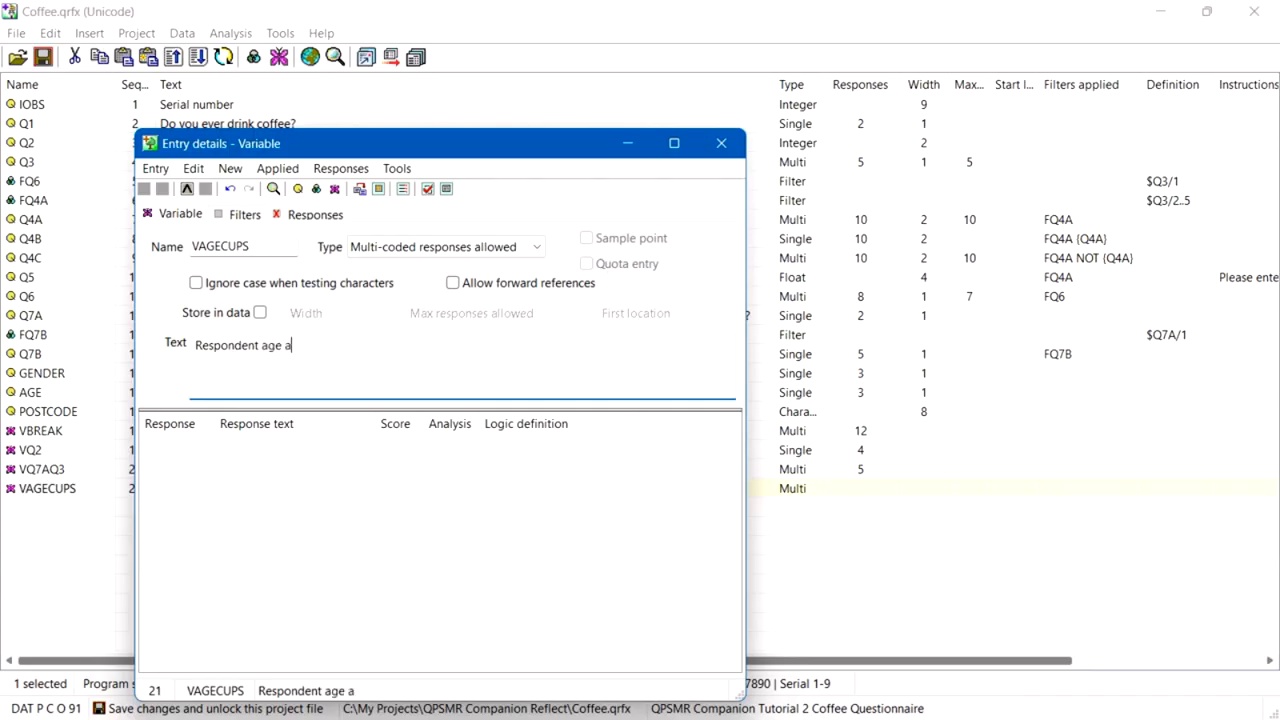
type("nd cups of coffee")
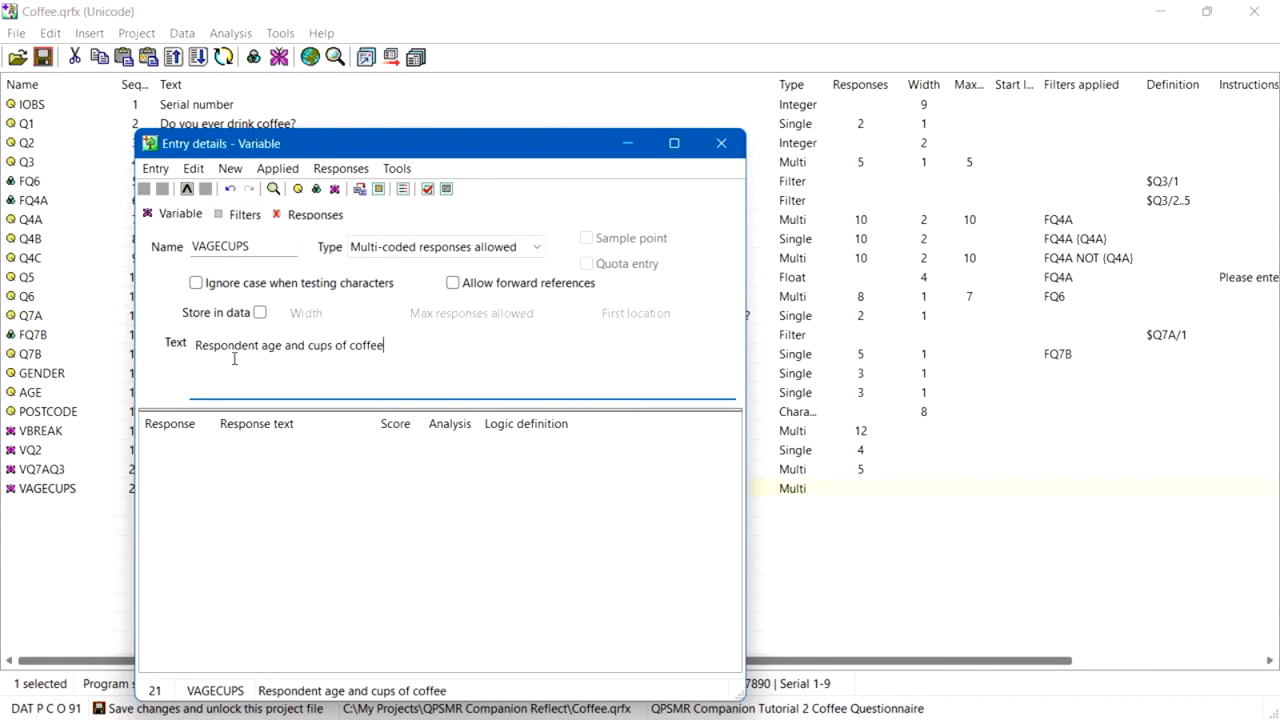
type(" consume")
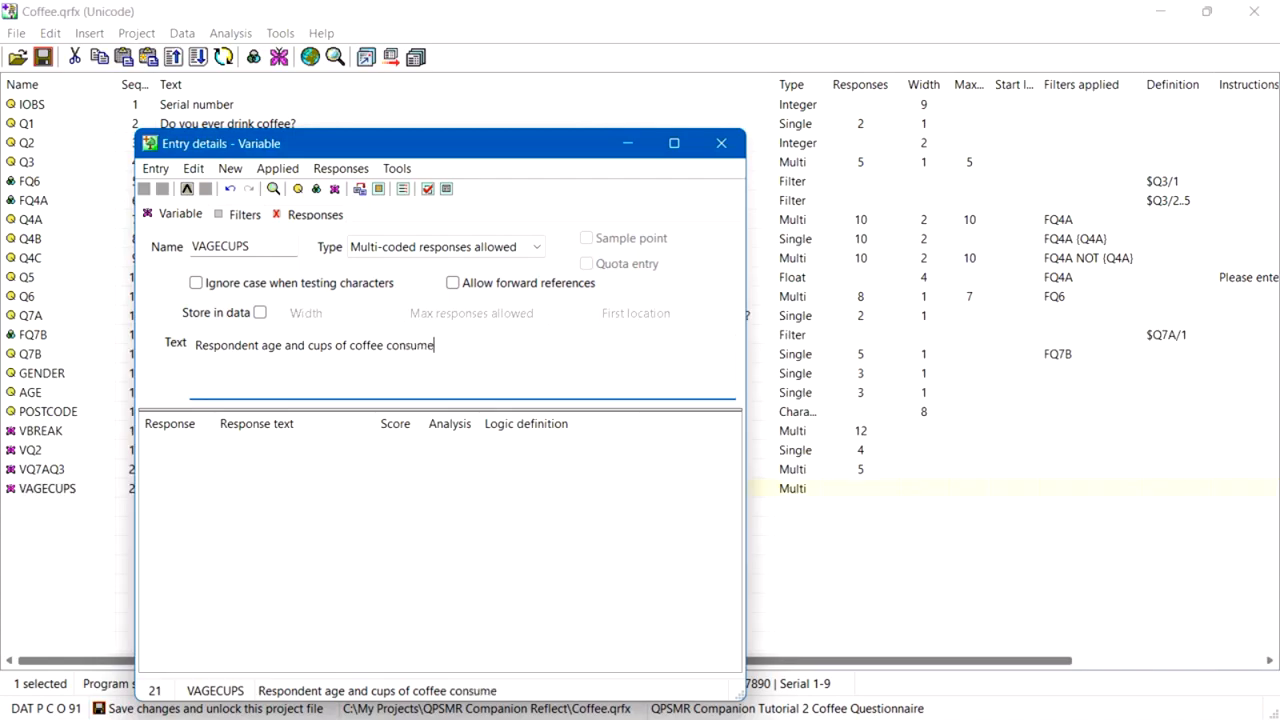
type("d per day")
left_click(539, 250)
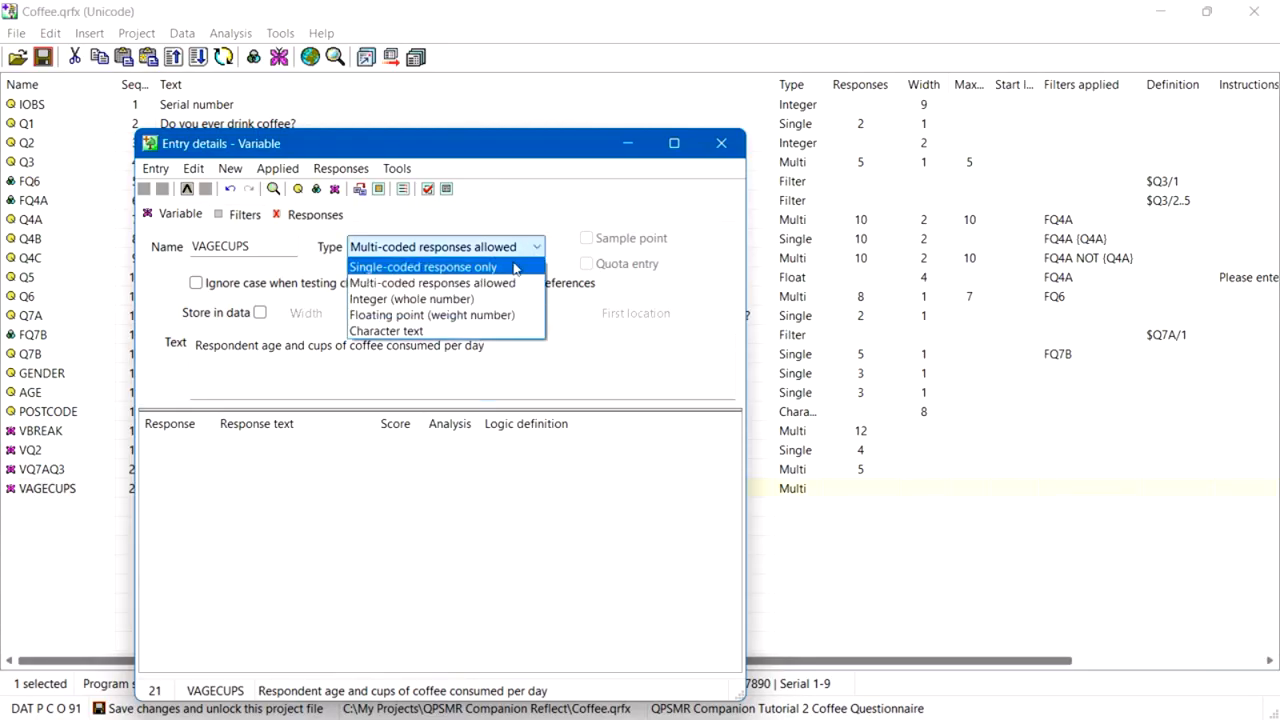
left_click(515, 268)
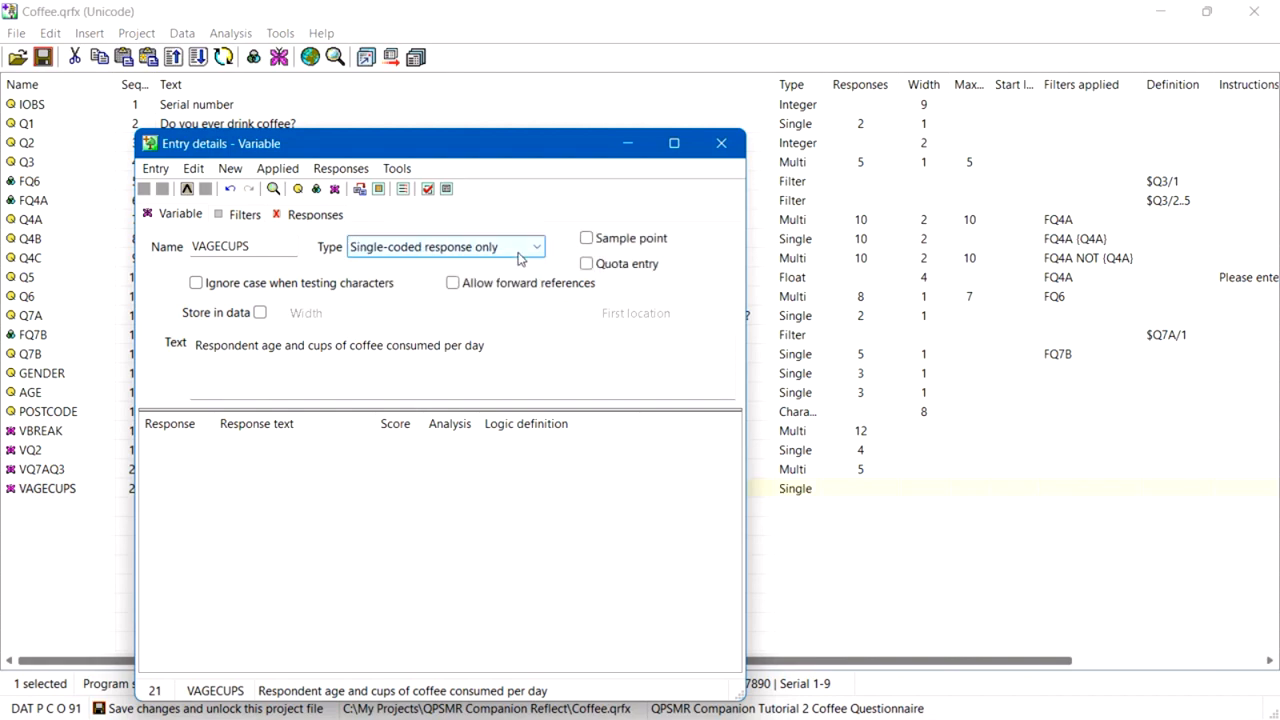
Step: Add a first response to VAGECUPS with the logic definition age/1andq2/1..5
left_click(315, 215)
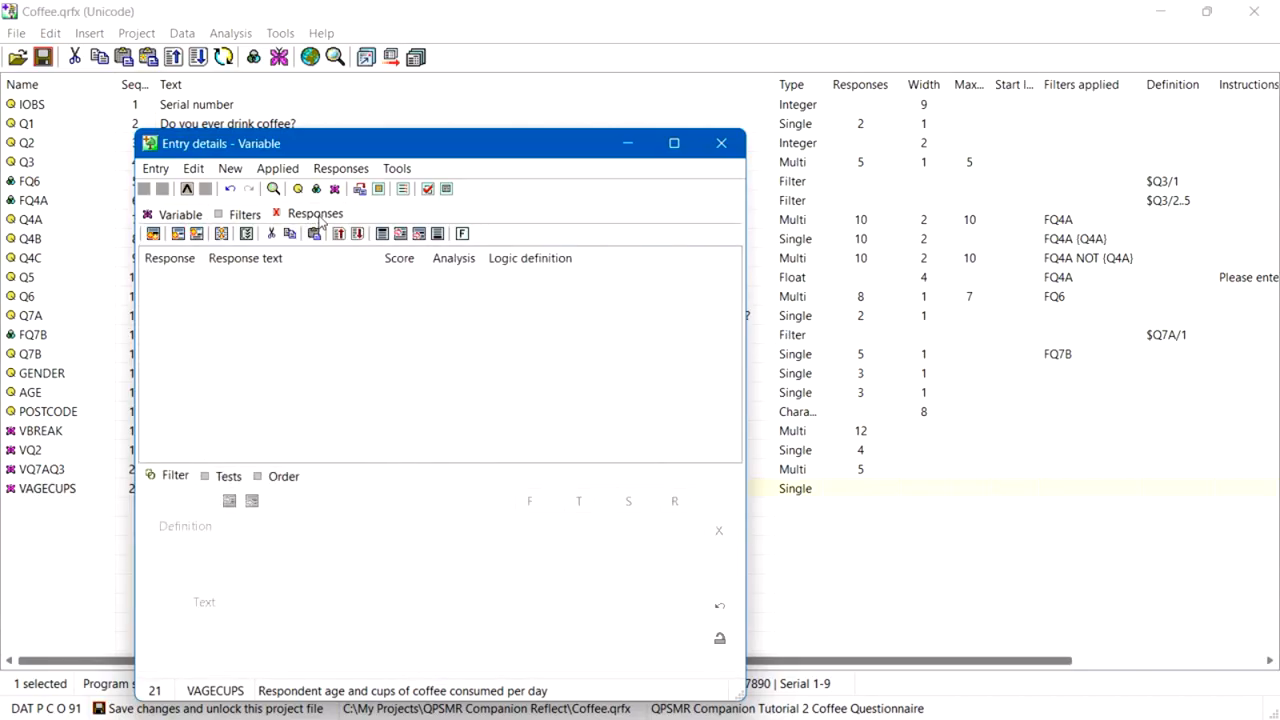
left_click(180, 240)
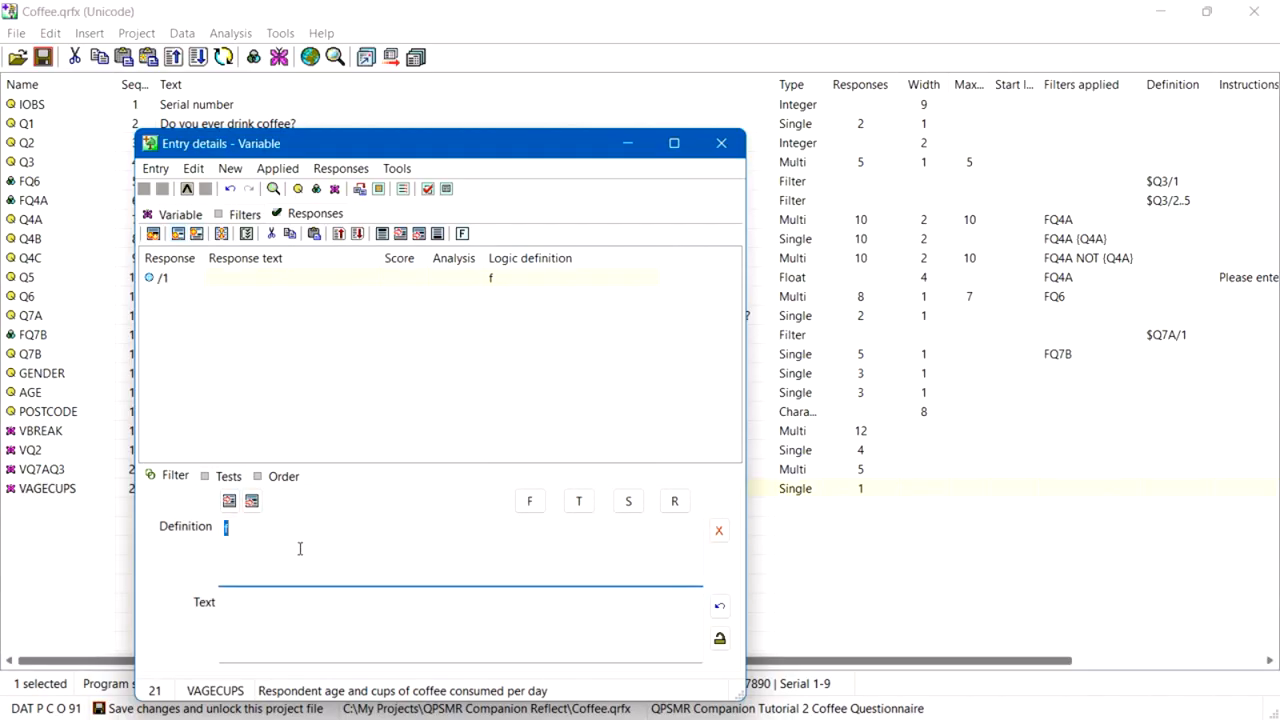
type("age/1")
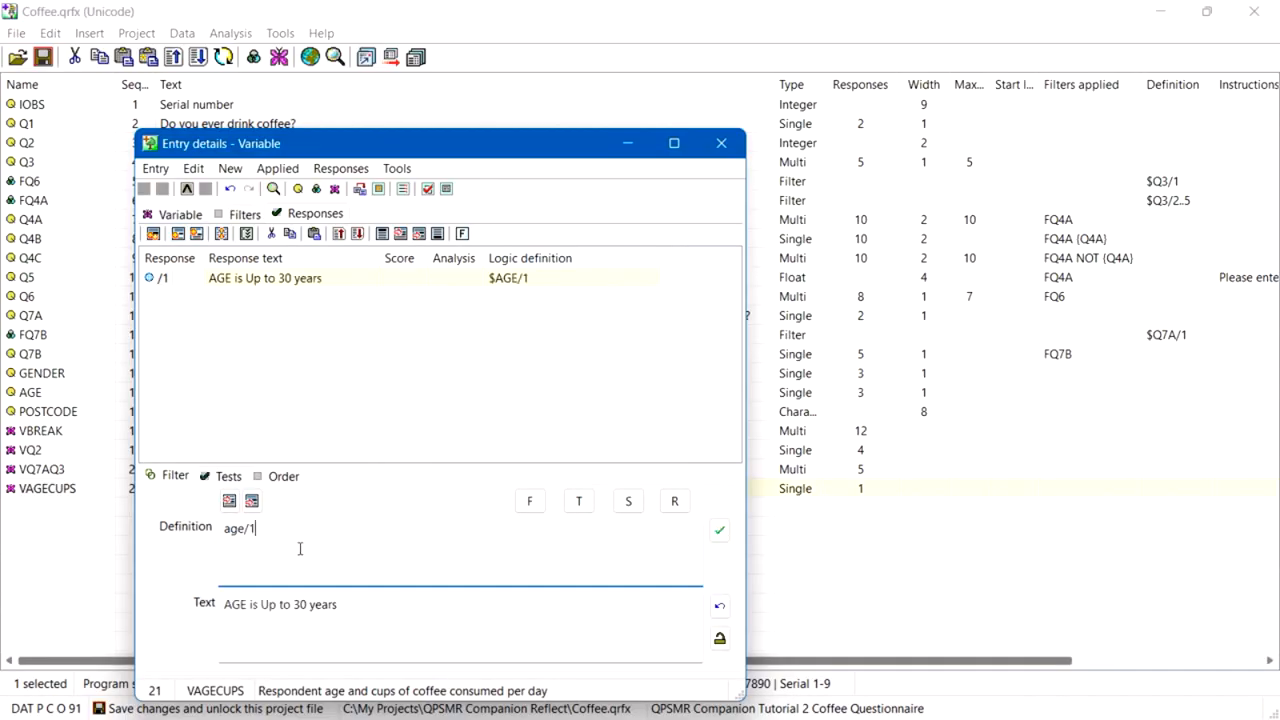
type("andq2/1..5")
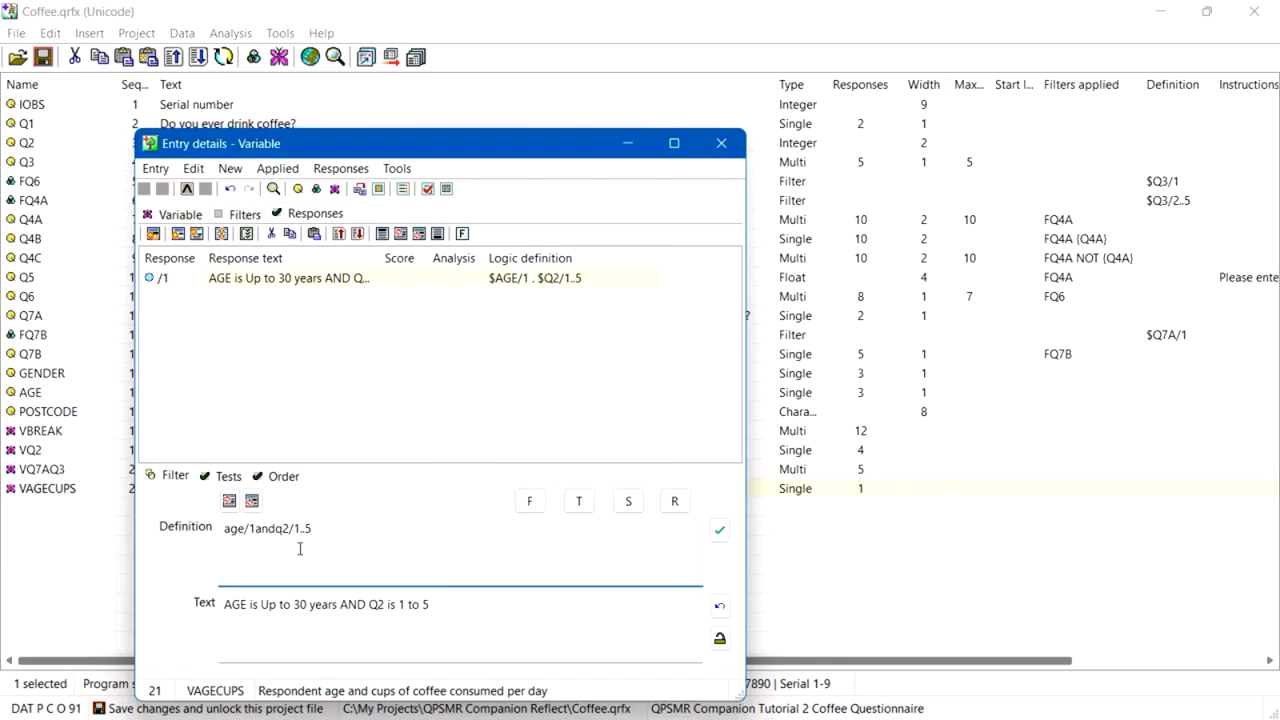
Step: Replace the first response's text with "Age up to 30 years\1 to 5 cups"
left_click(456, 615)
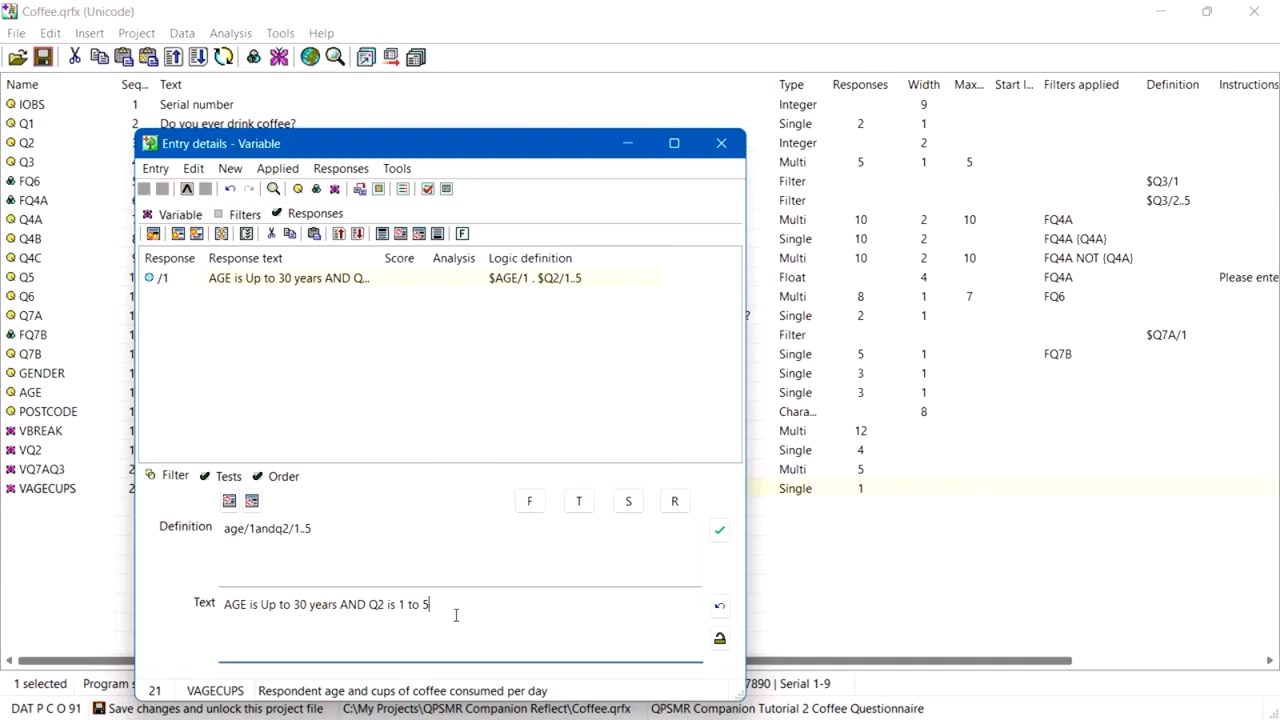
left_click_drag(456, 615, 215, 606)
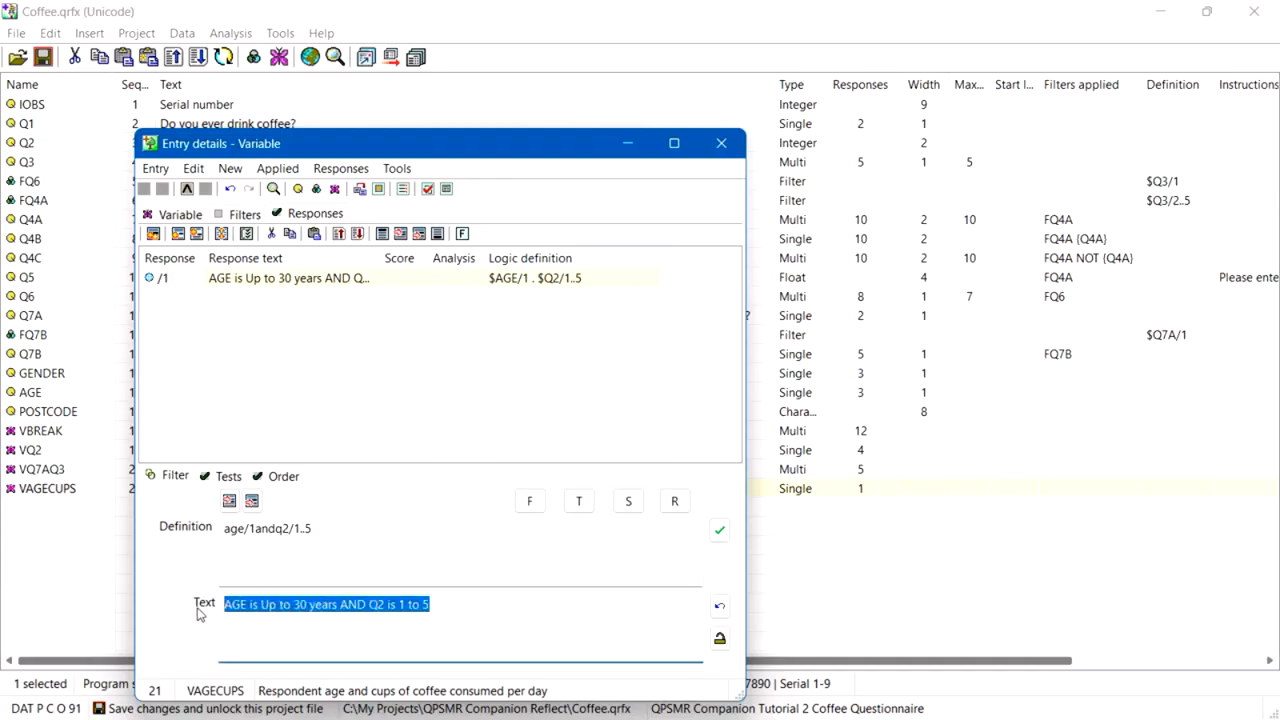
type("Age ")
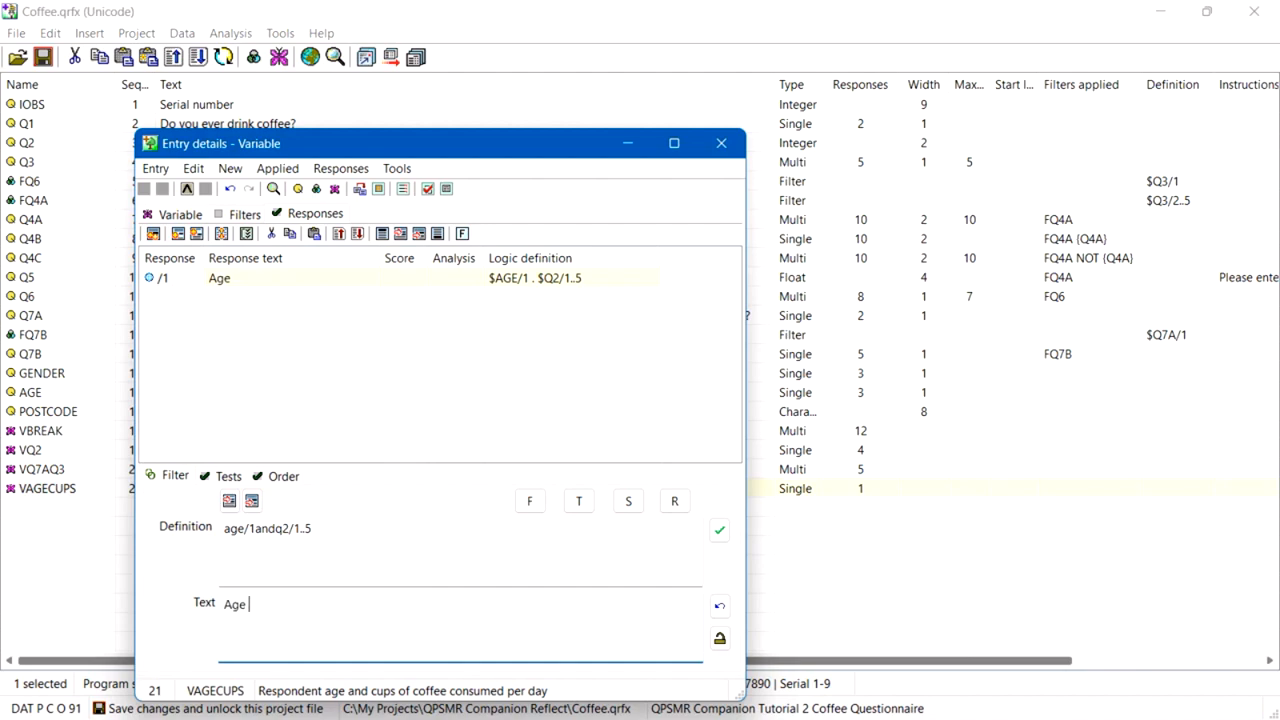
type("up to 30 years")
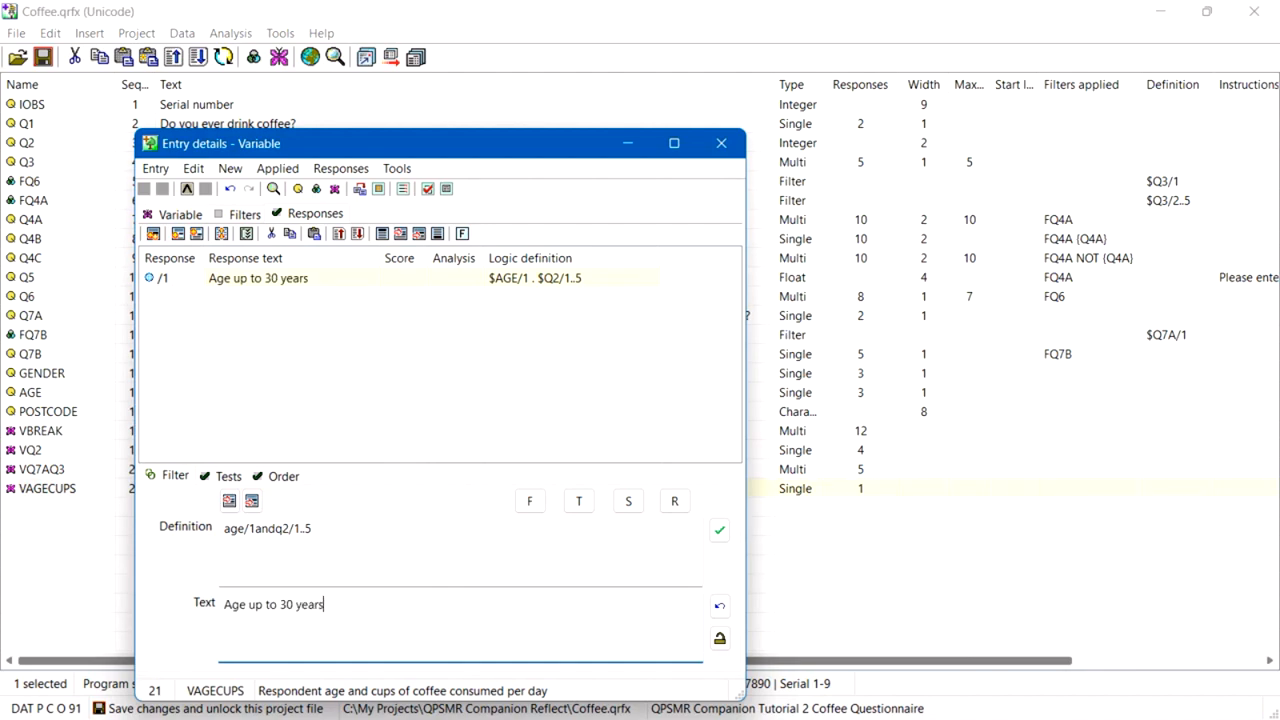
type("\\1 to 5 cups")
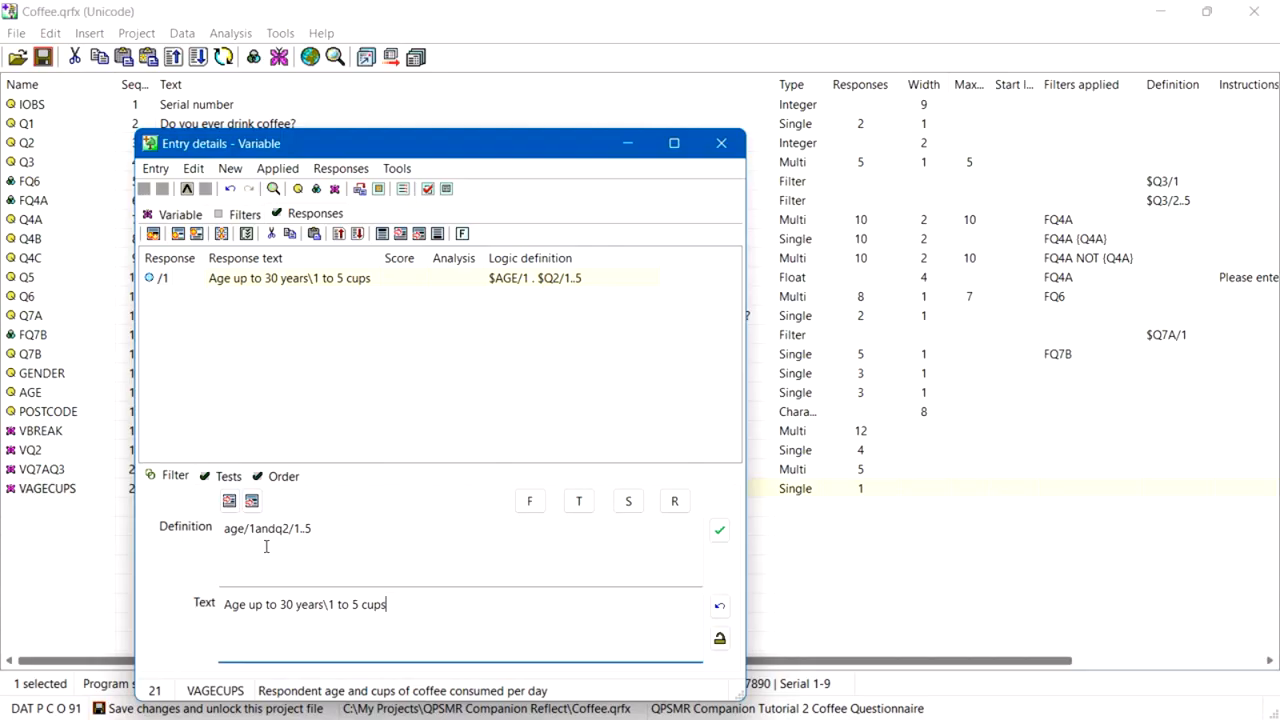
Step: Paste a copy of the first response below it and change the copy's definition to $AGE/1.$Q2/>5
left_click(291, 234)
left_click(314, 234)
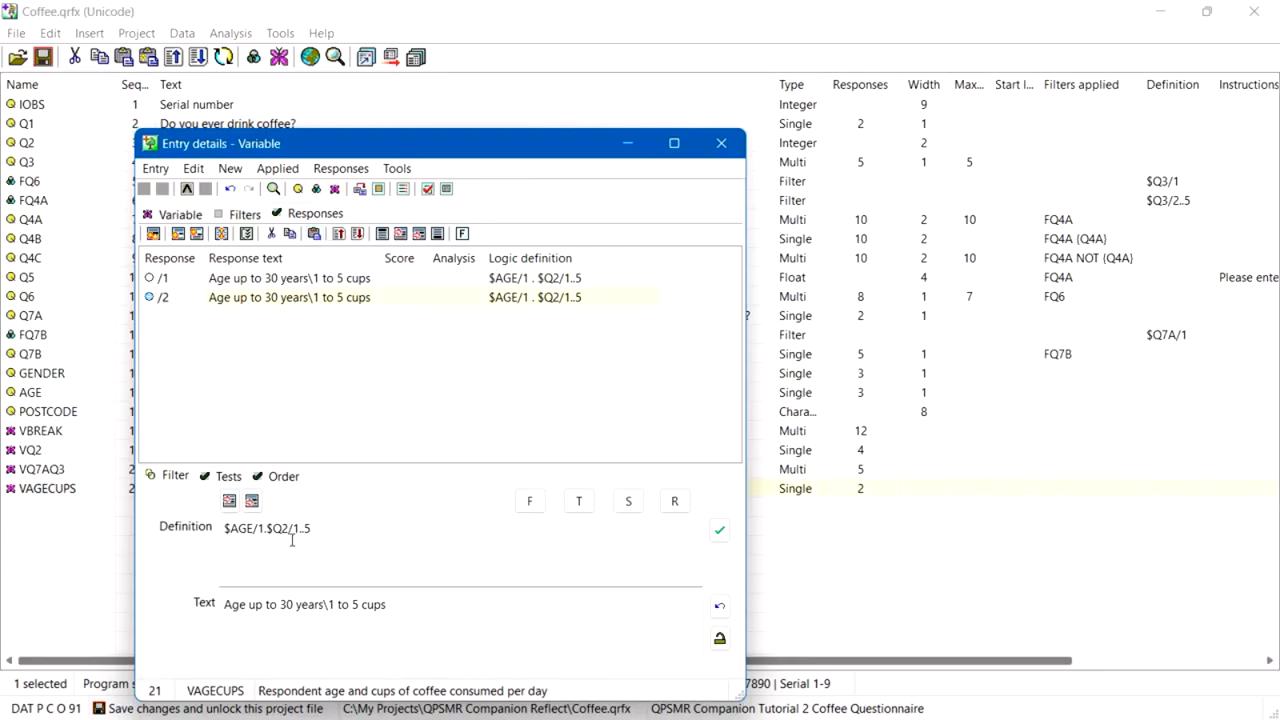
left_click_drag(293, 528, 321, 525)
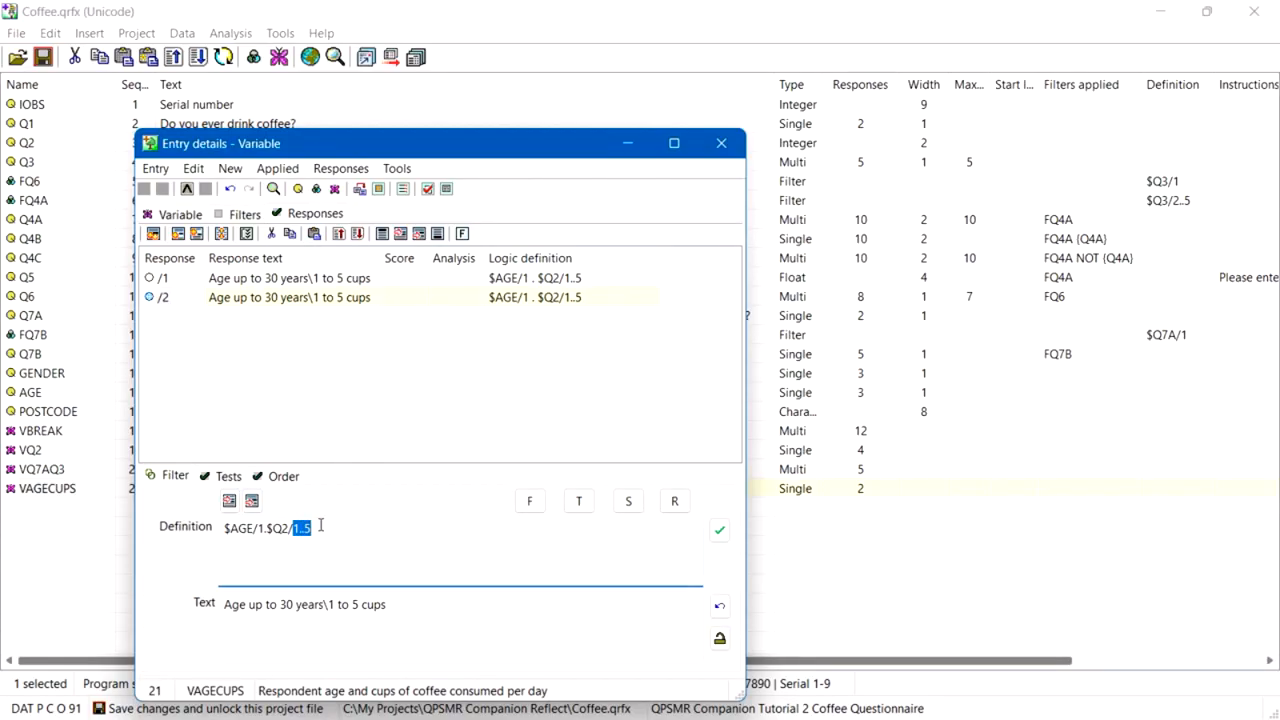
type(">5")
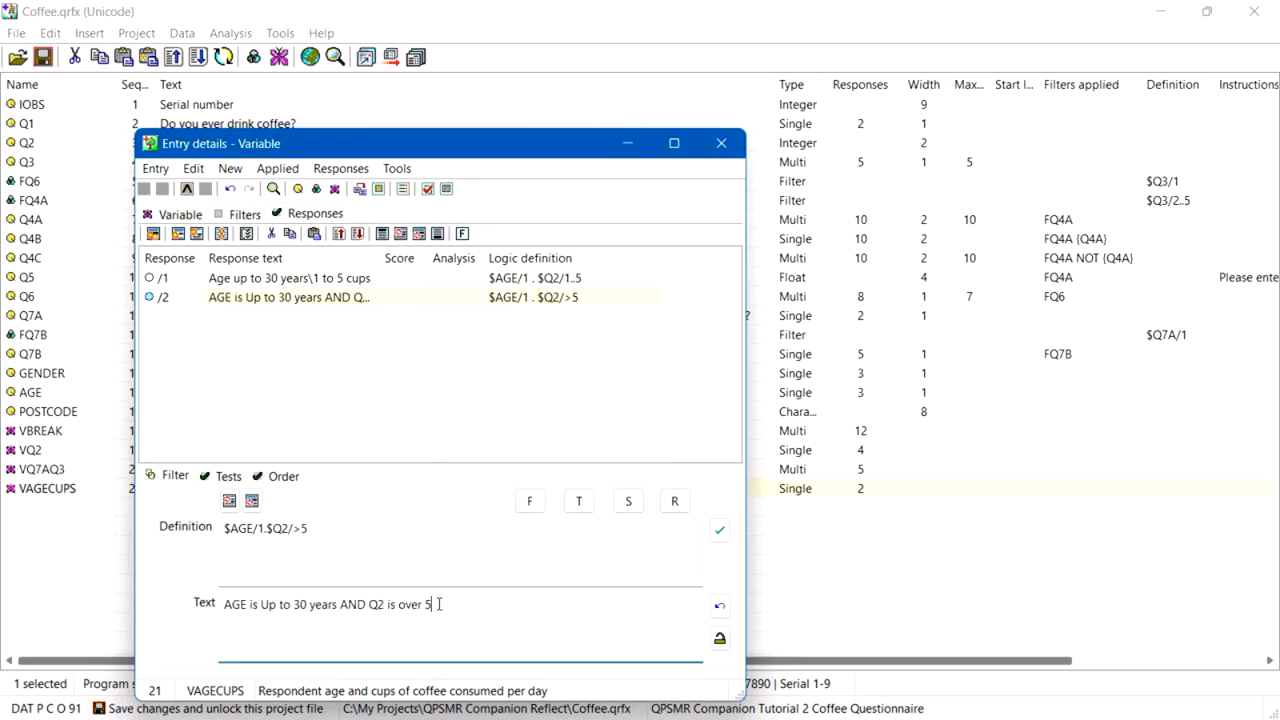
Step: Replace the second response's text with "More than 5 cups"
left_click_drag(440, 604, 214, 604)
type("M")
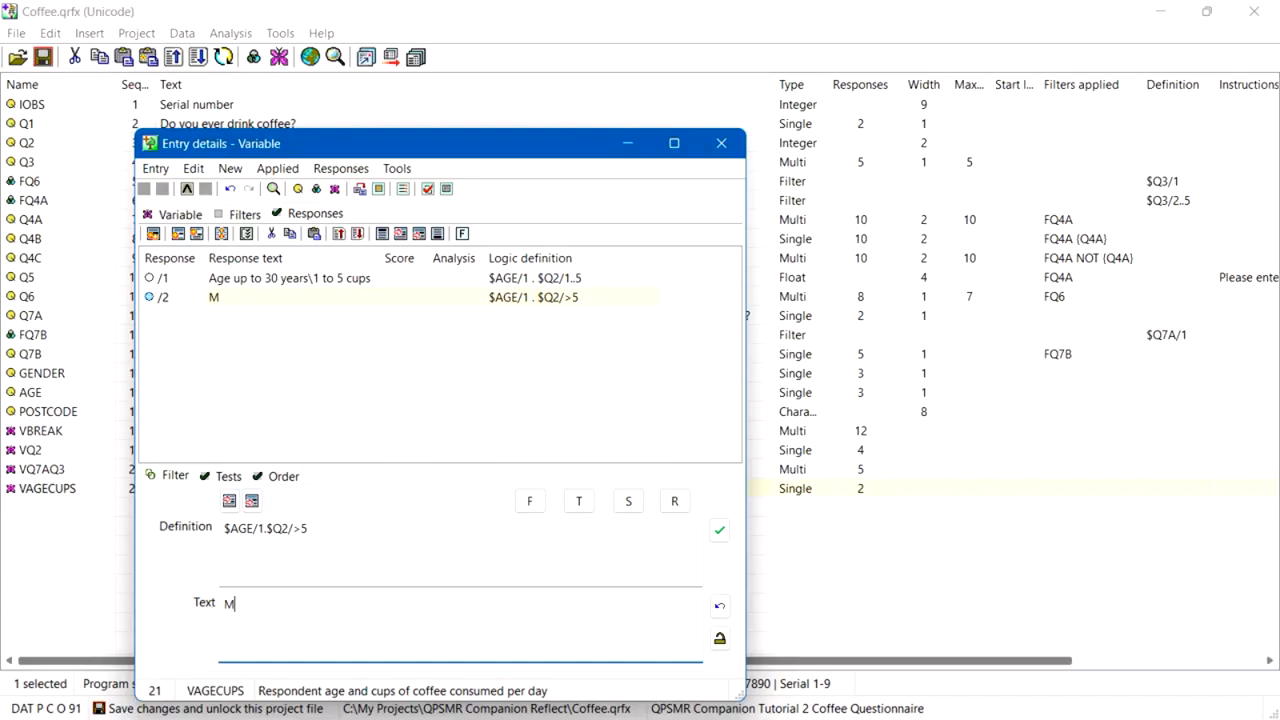
type("ore than 5 cups")
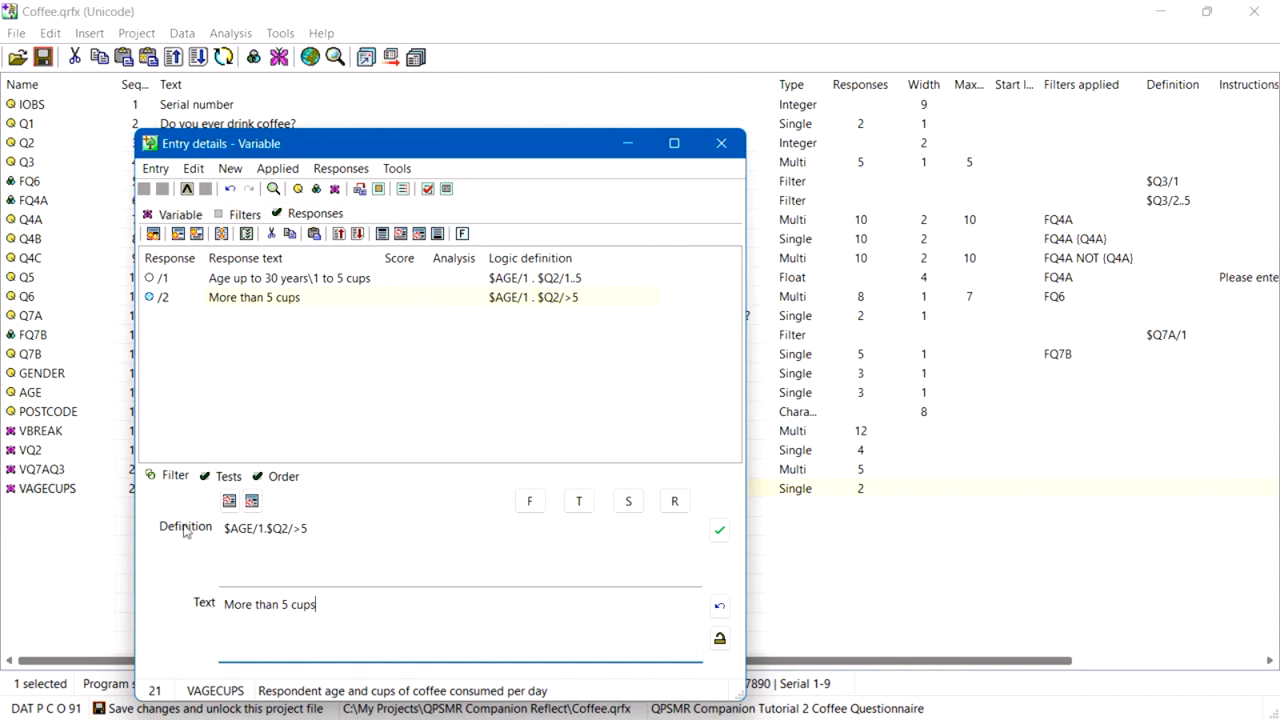
Step: Paste copies of responses /1 and /2 below them as responses /3 and /4
left_click(166, 279)
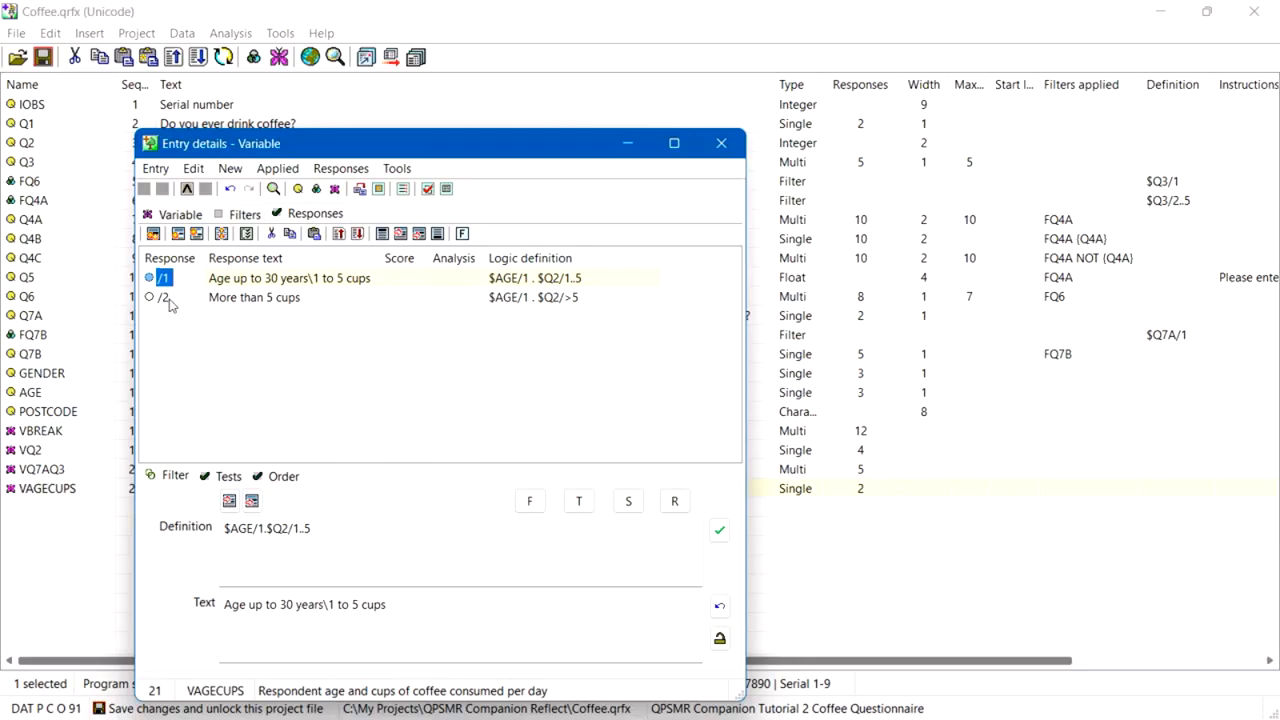
left_click(169, 299, "shift")
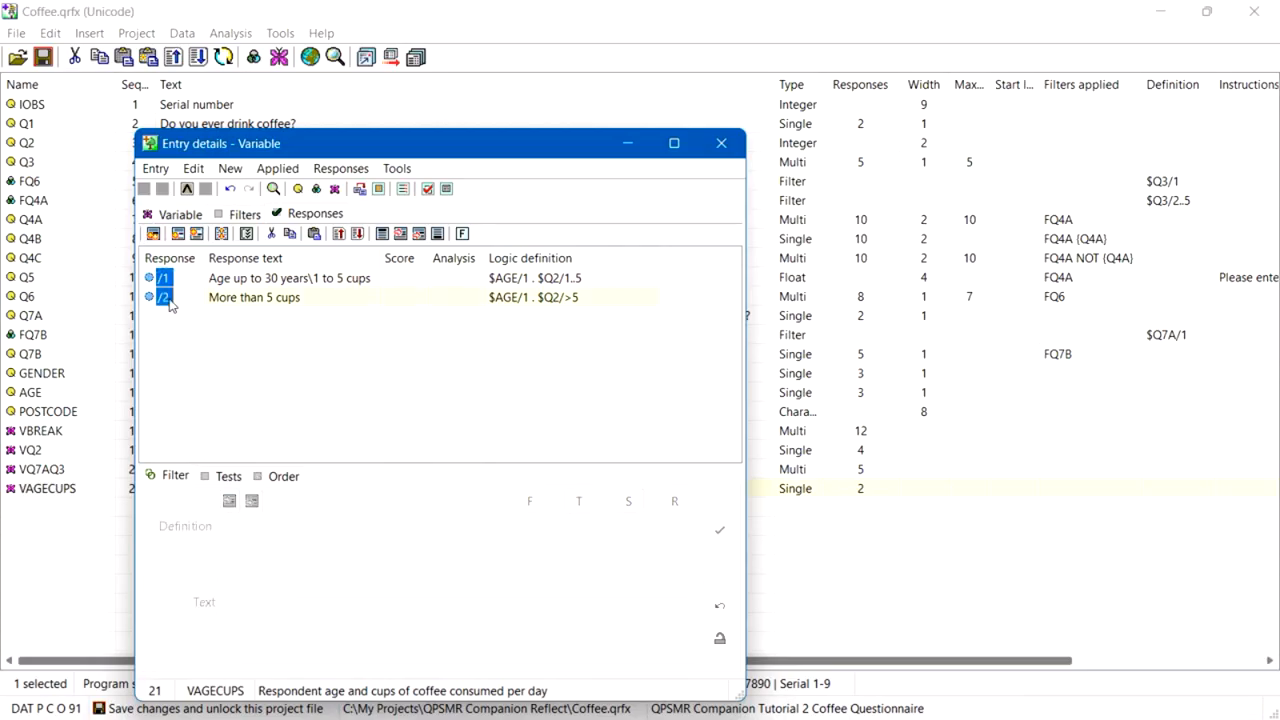
left_click(315, 234)
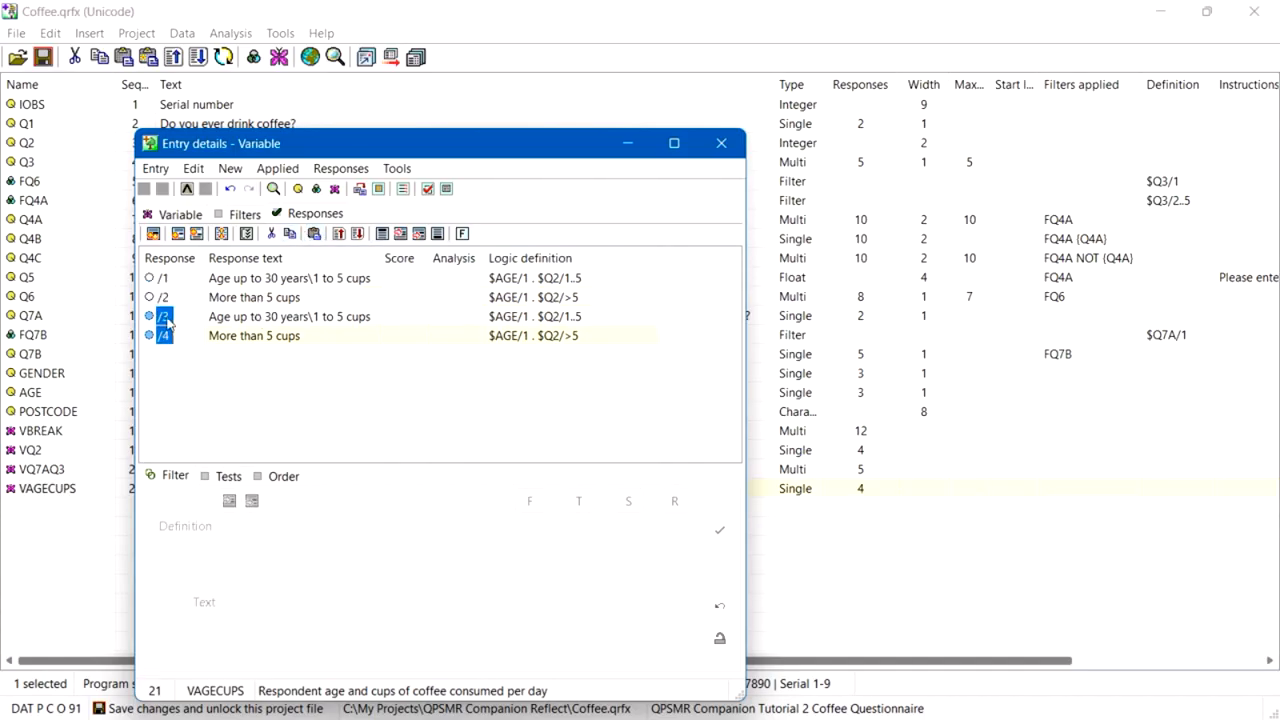
Step: Lock the third response's text and change its definition to $AGE/2..3.$Q2/1..5
left_click(165, 318)
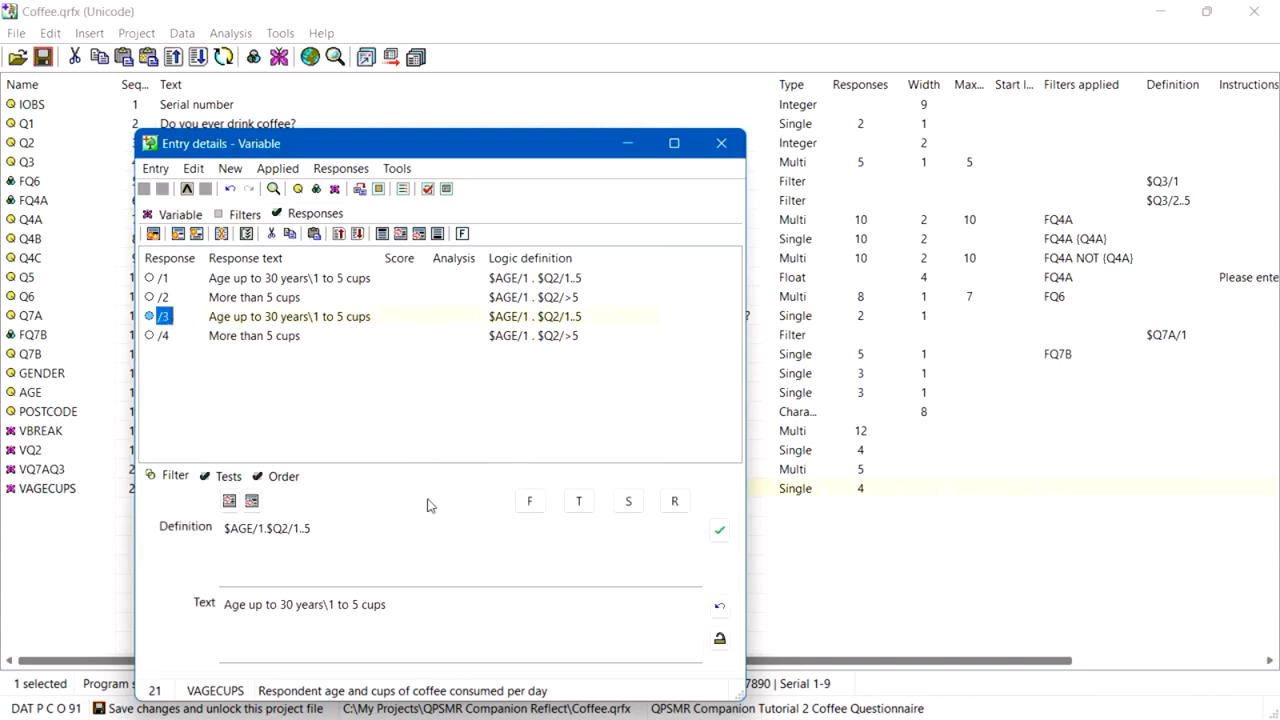
left_click(721, 644)
left_click(265, 528)
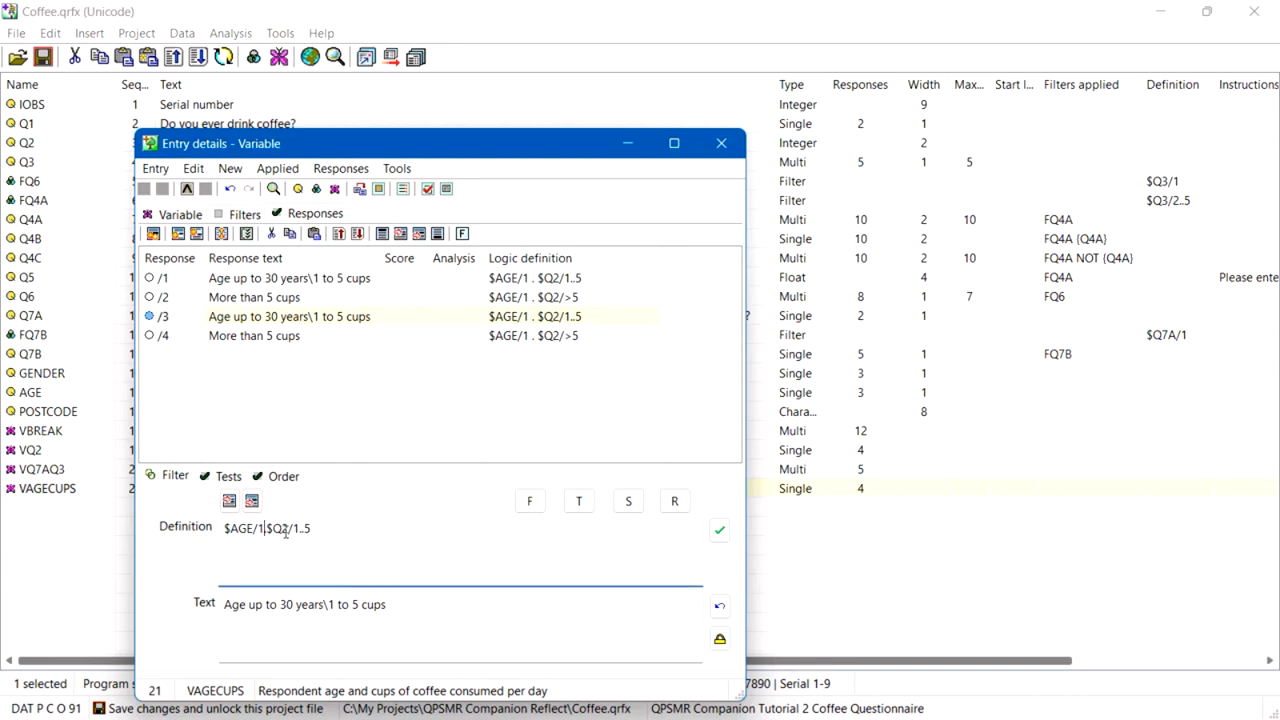
key("BackSpace")
type("2..3")
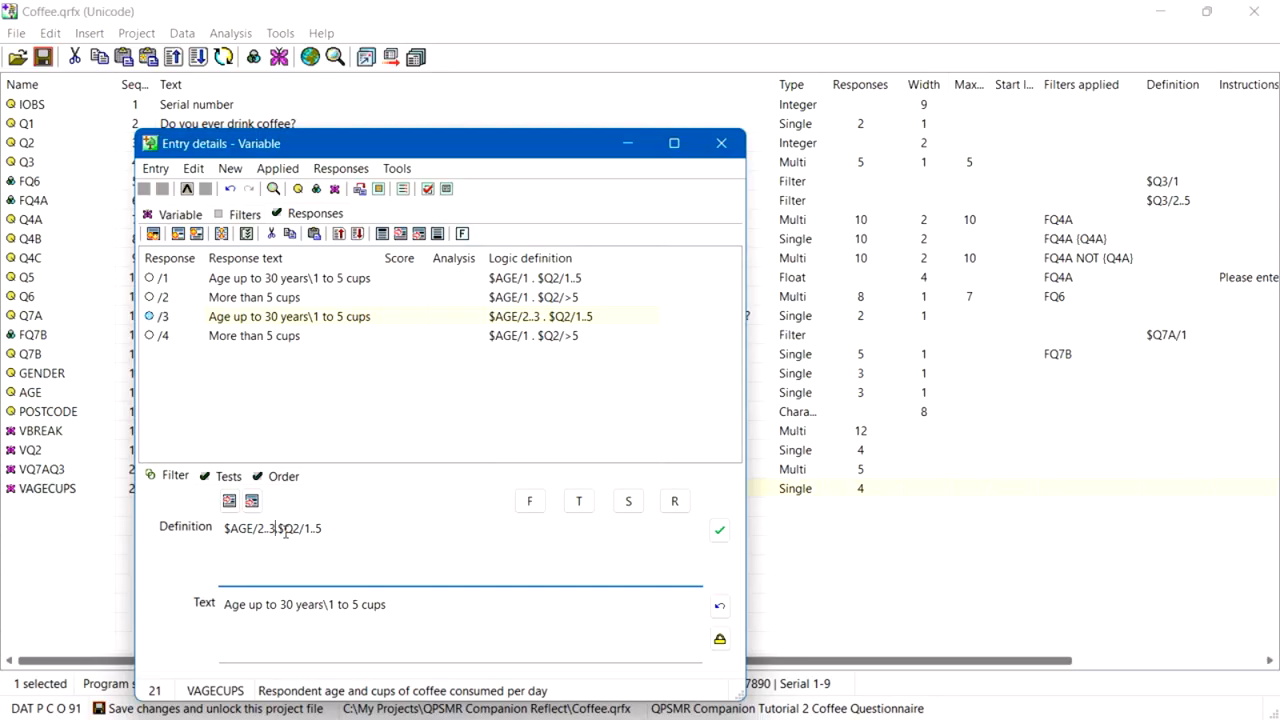
type(".")
Step: Change the third response's text to "Age 30+\1 to 5 cups"
left_click_drag(324, 604, 297, 610)
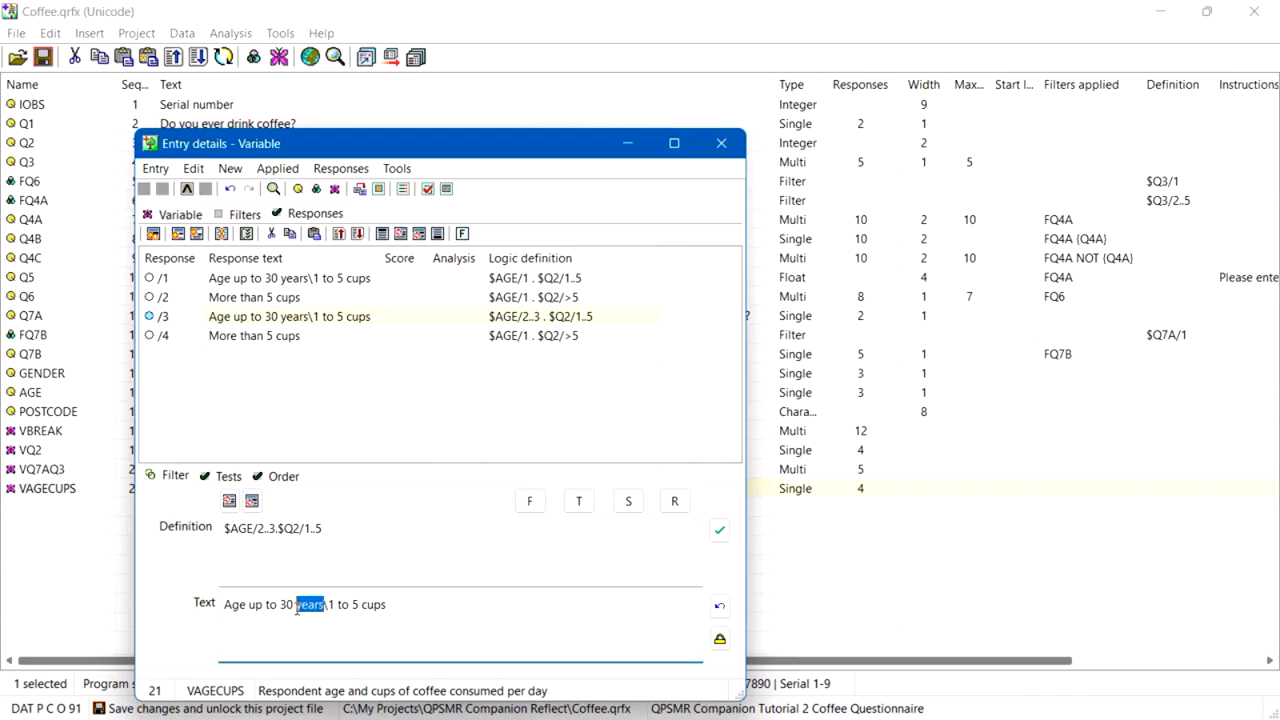
key("Delete")
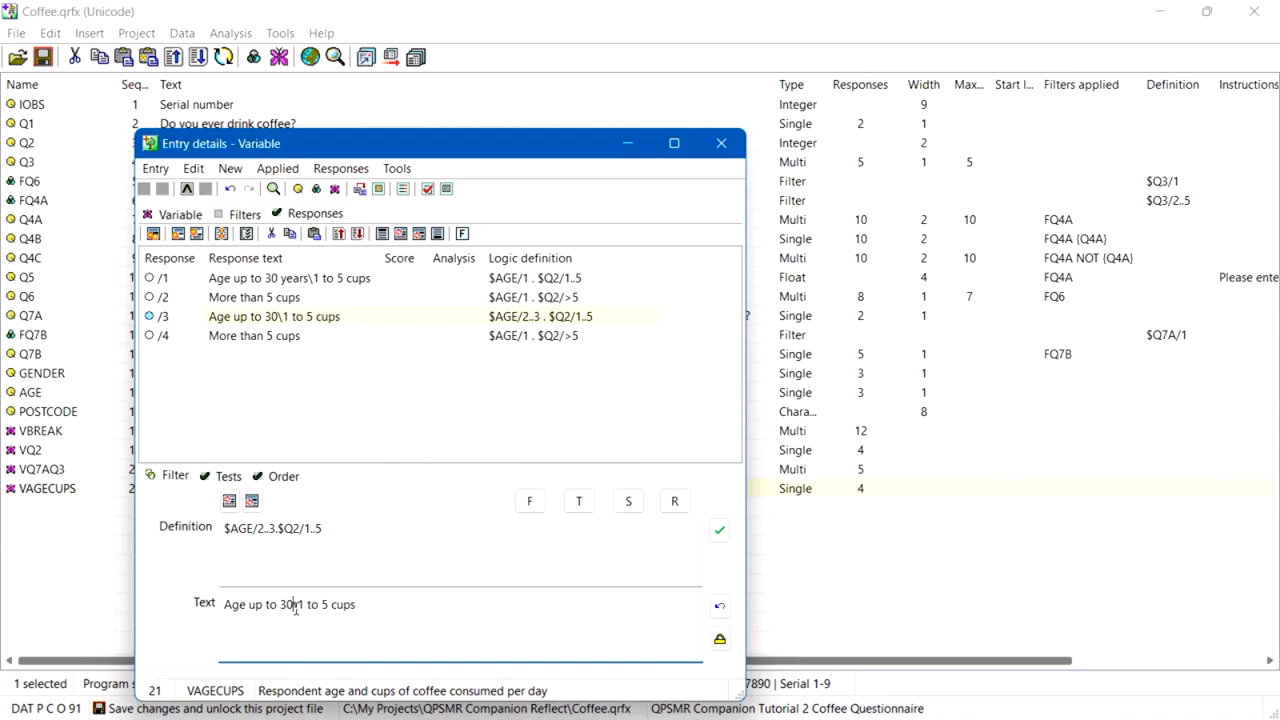
type("+")
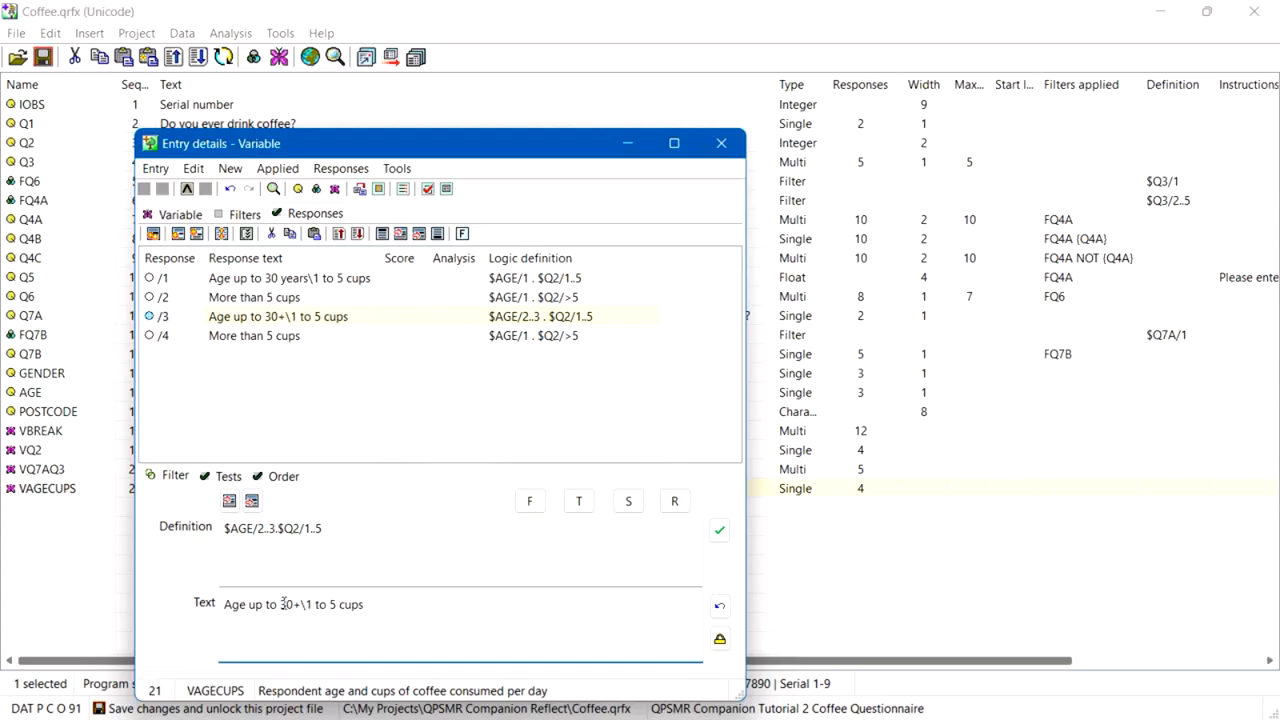
key("BackSpace")
key("BackSpace")
key("BackSpace")
key("BackSpace")
key("BackSpace")
key("BackSpace")
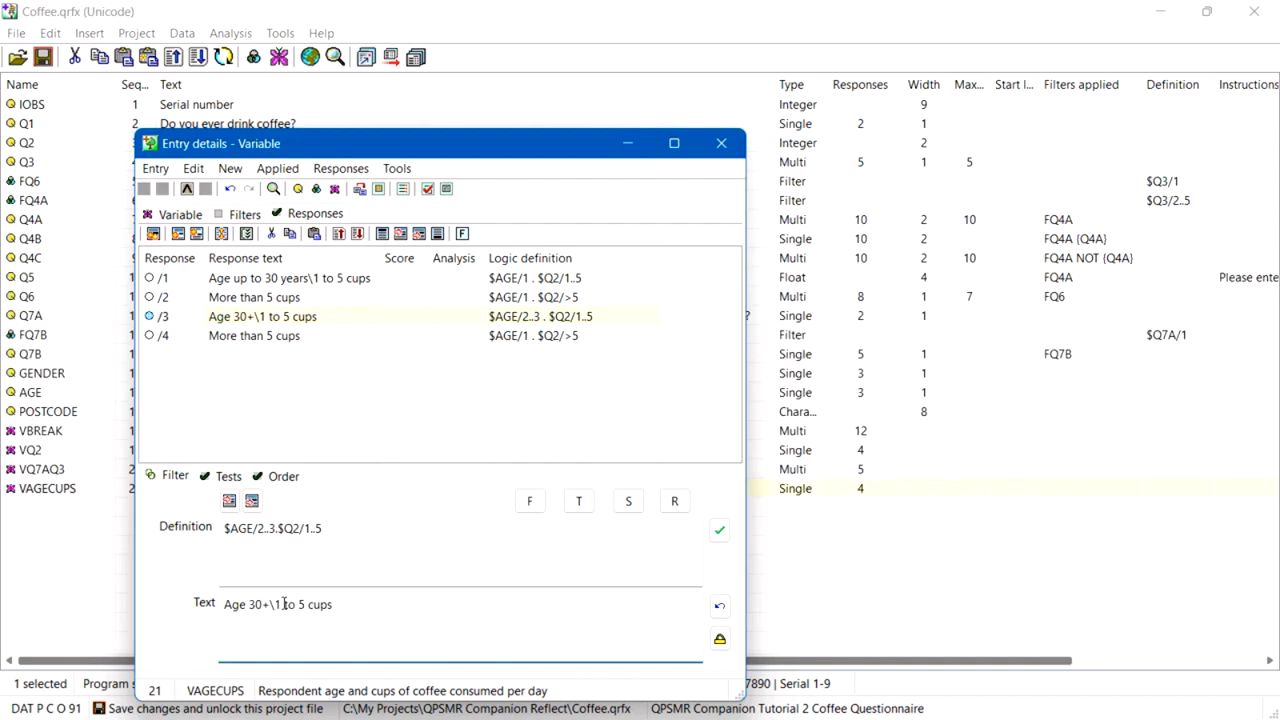
Step: Change the fourth response's definition to $AGE/2..3.$Q2/>5 and close the VAGECUPS entry details
left_click(164, 337)
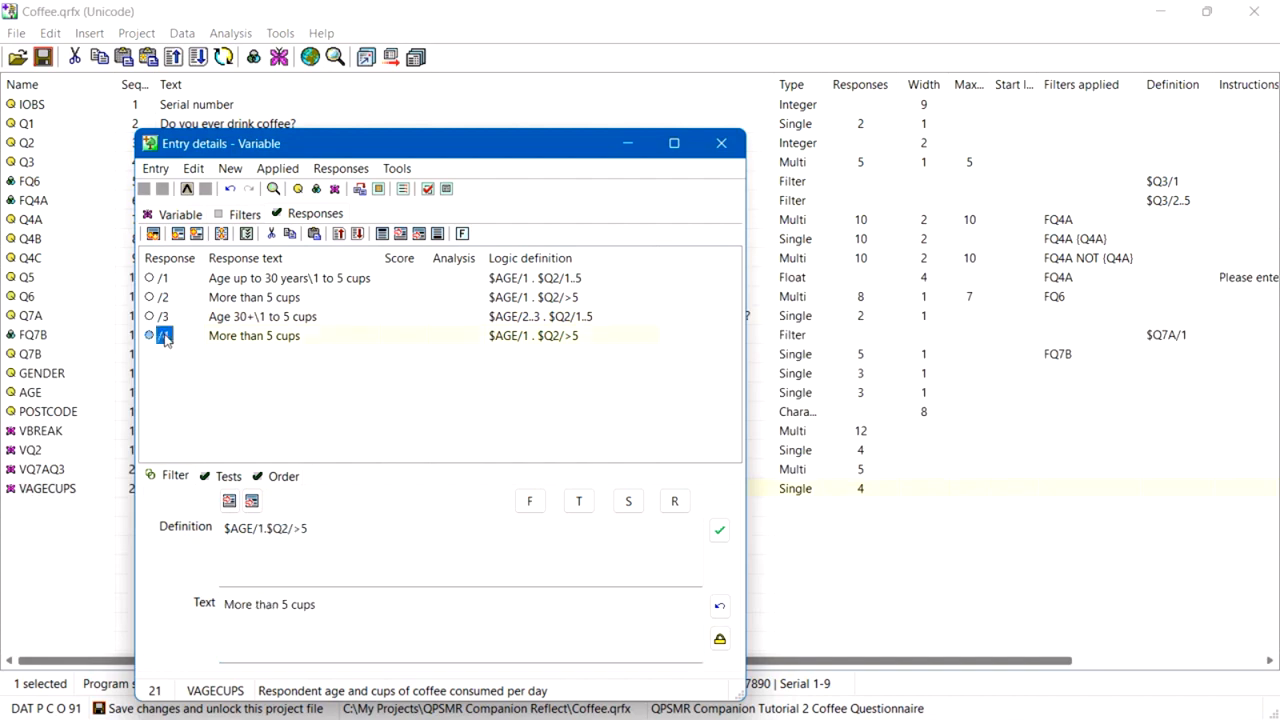
left_click(262, 528)
key("BackSpace")
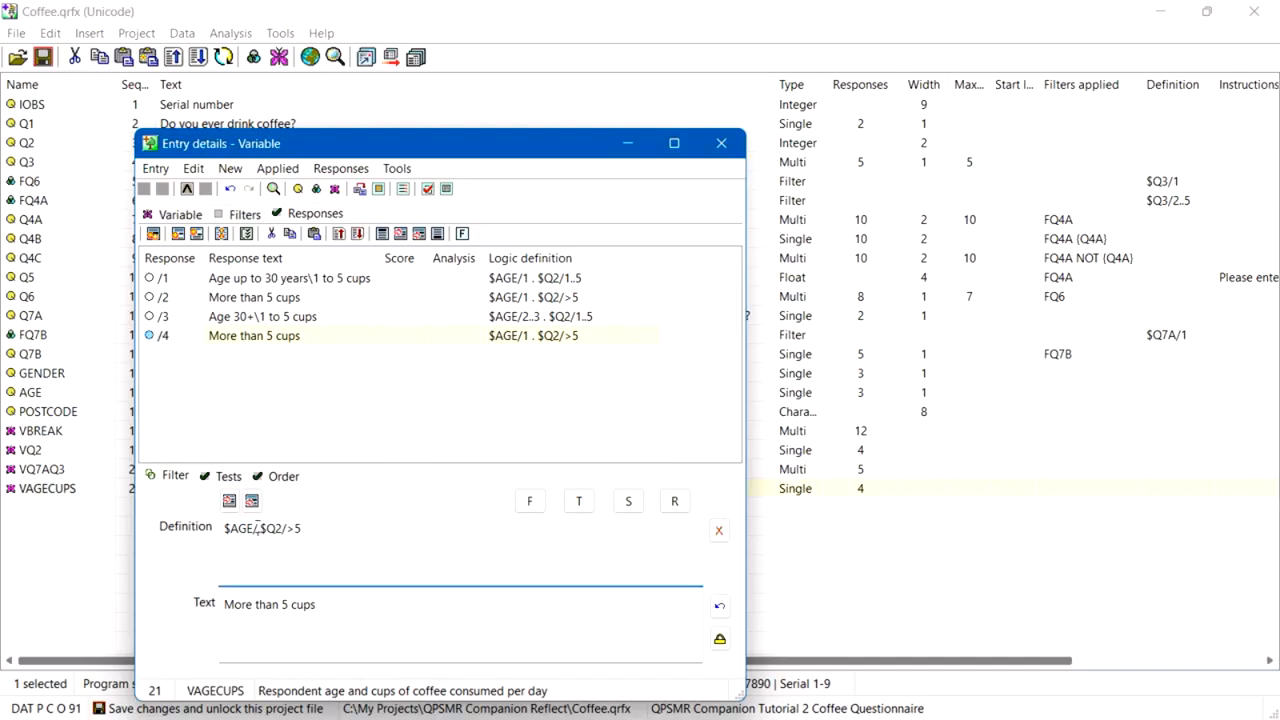
type("2..3")
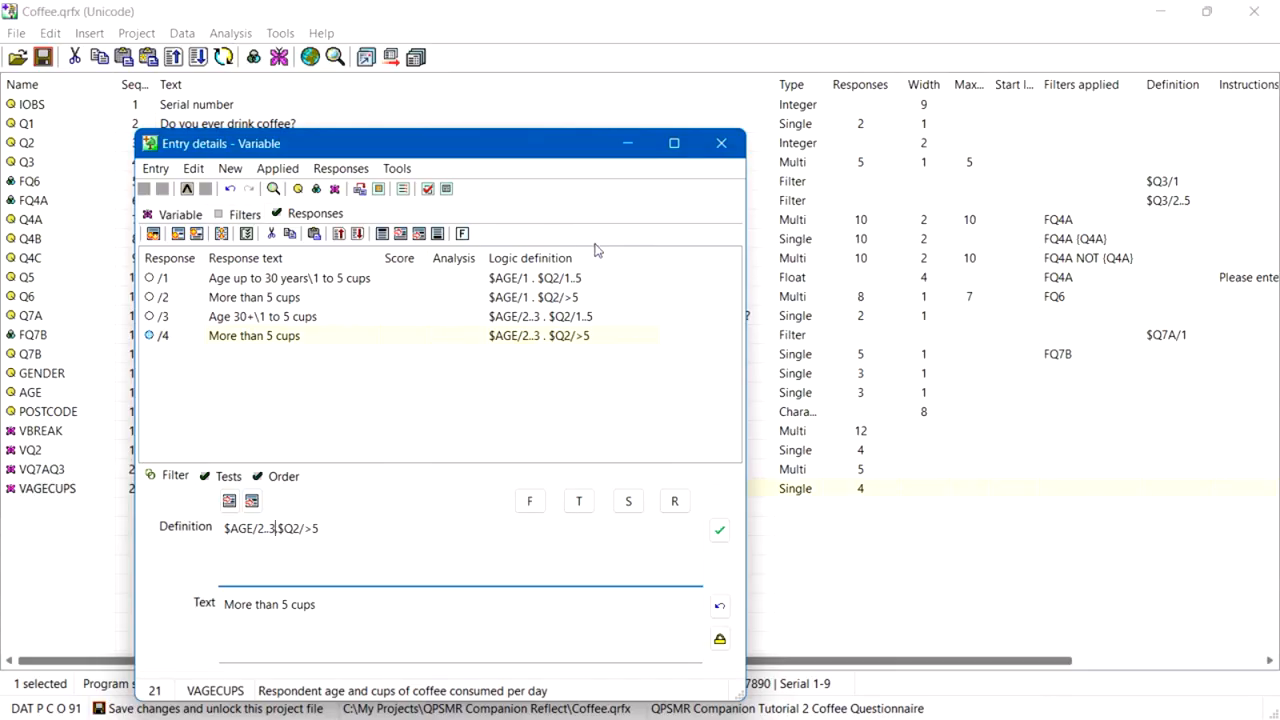
left_click(716, 145)
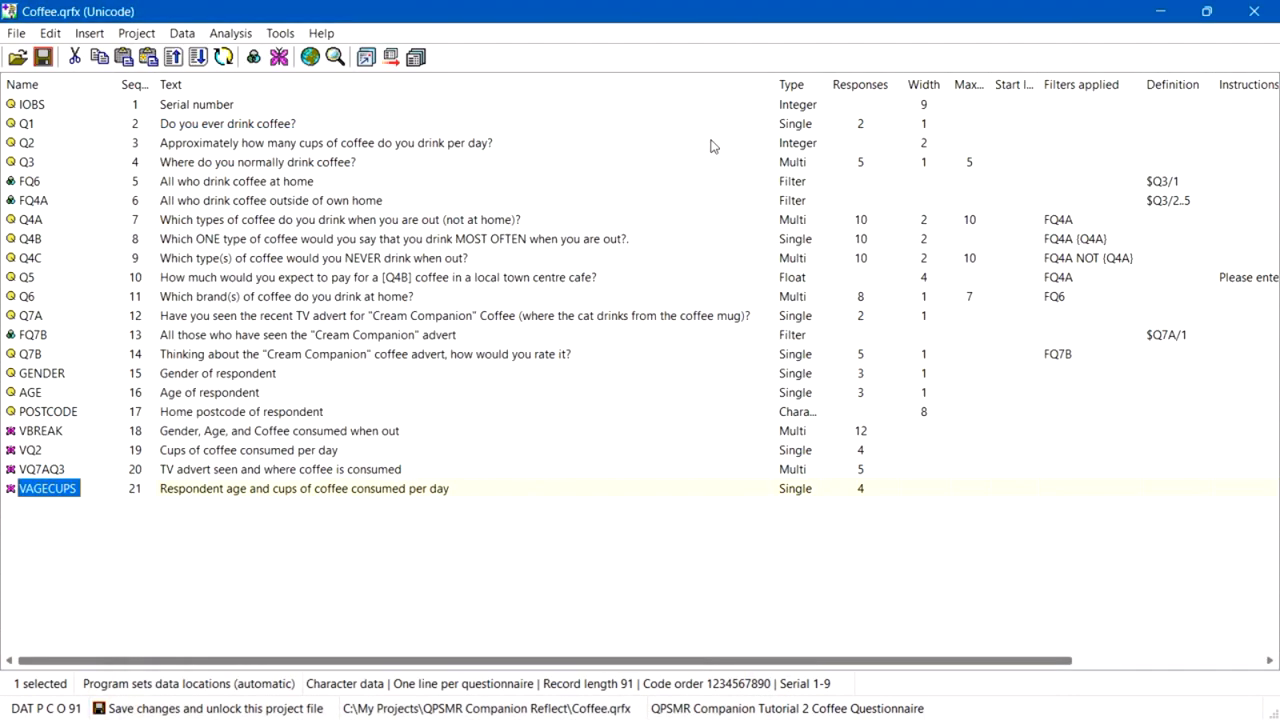
Step: Save the project changes and open the tables file Coffee Survey.qtf in Tables setup
left_click(43, 57)
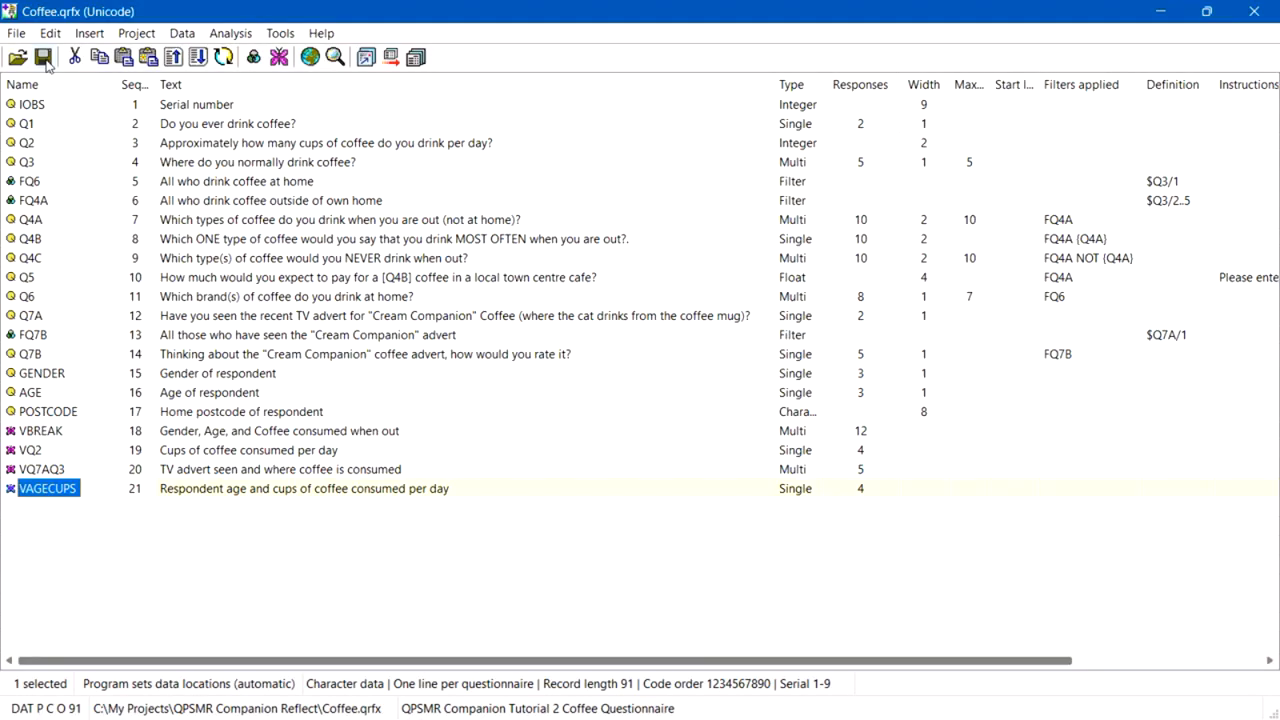
left_click(410, 62)
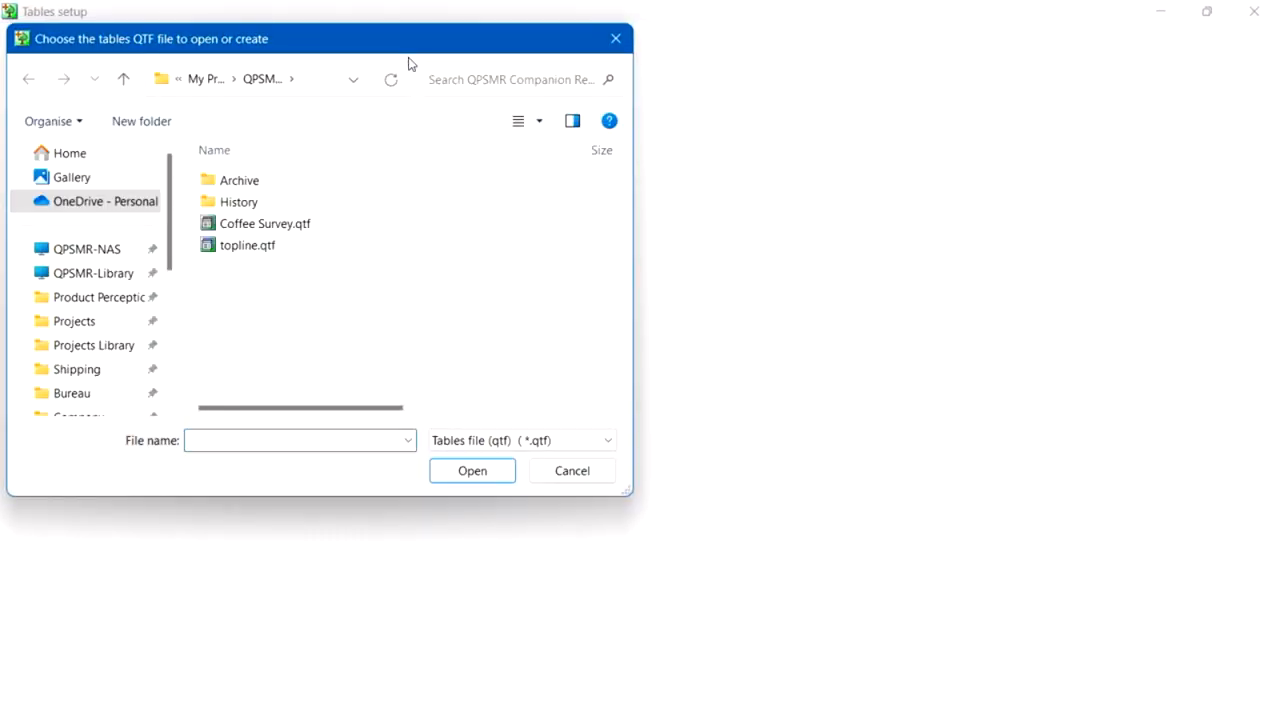
left_click(285, 229)
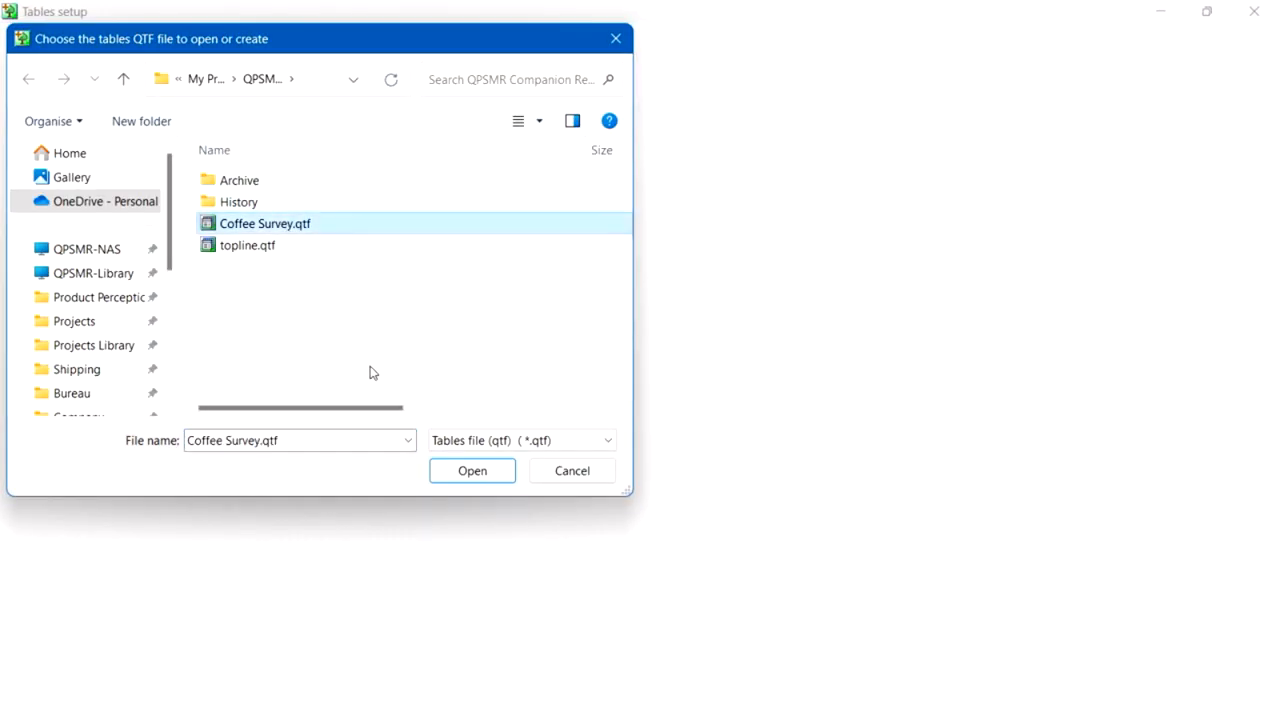
left_click(457, 479)
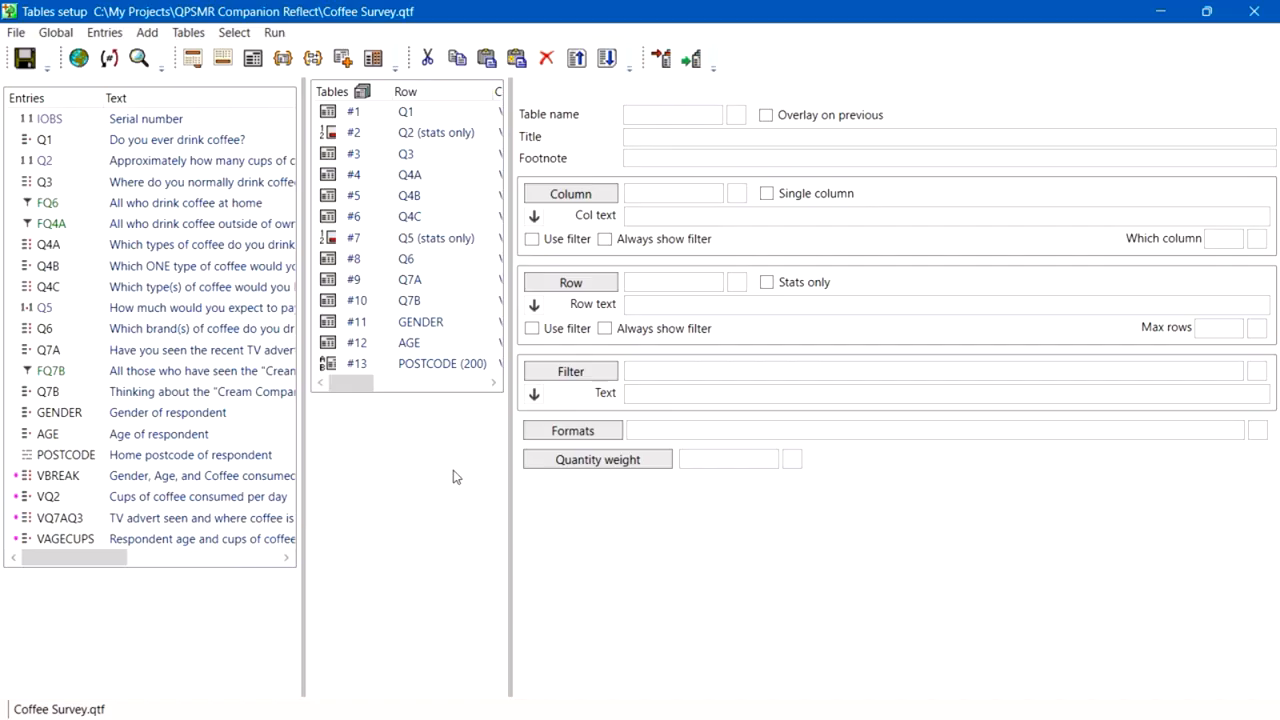
Step: Remove the POSTCODE table from the tables list and turn off Stats only for the Q2 table
left_click(475, 370)
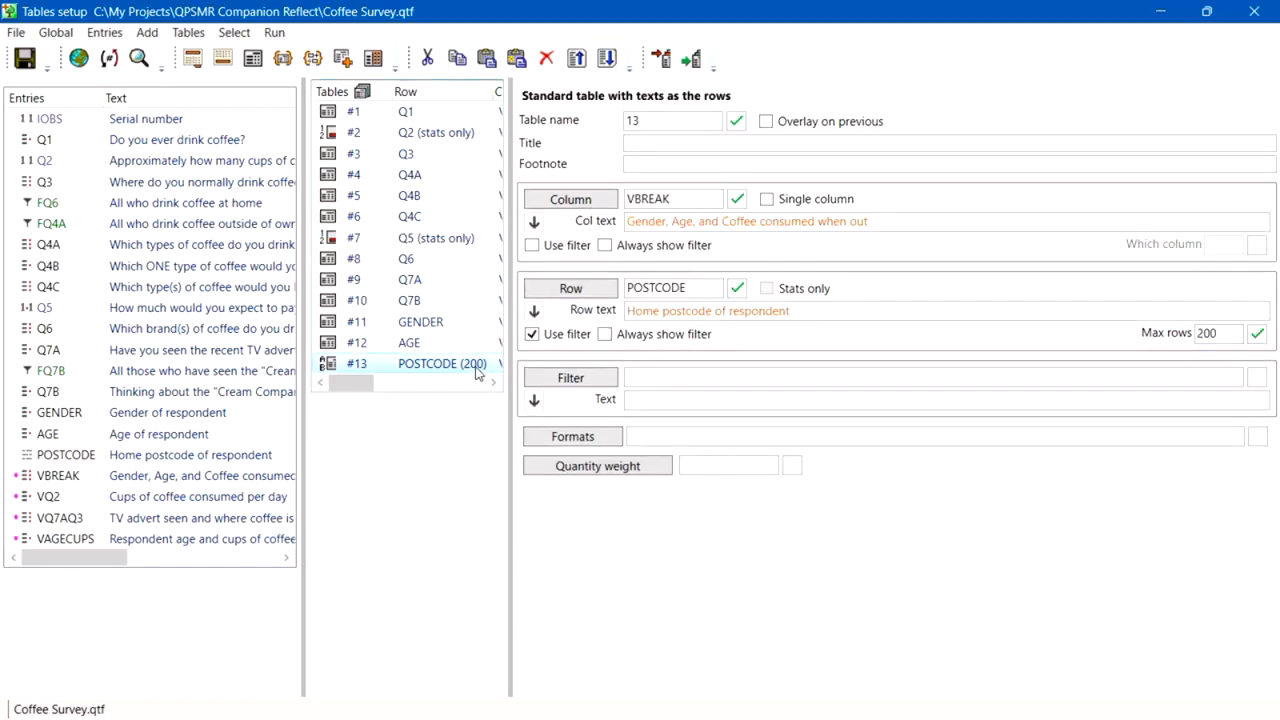
left_click(428, 60)
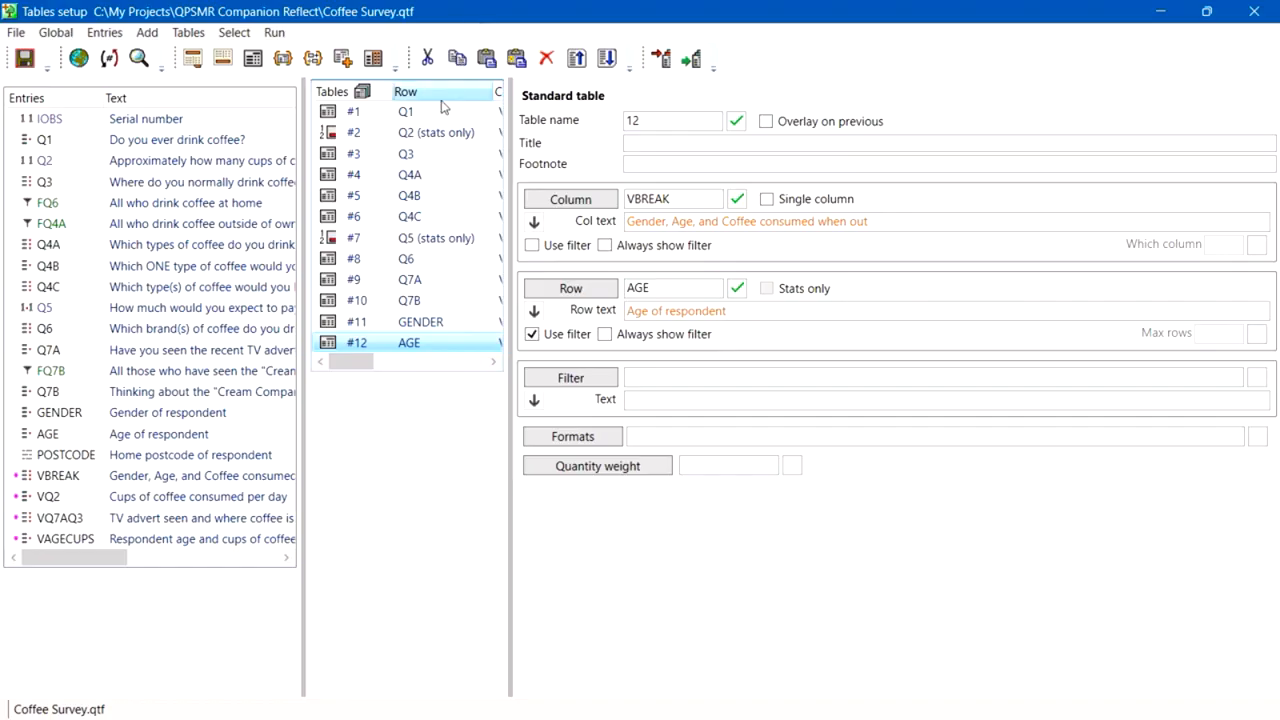
left_click(424, 140)
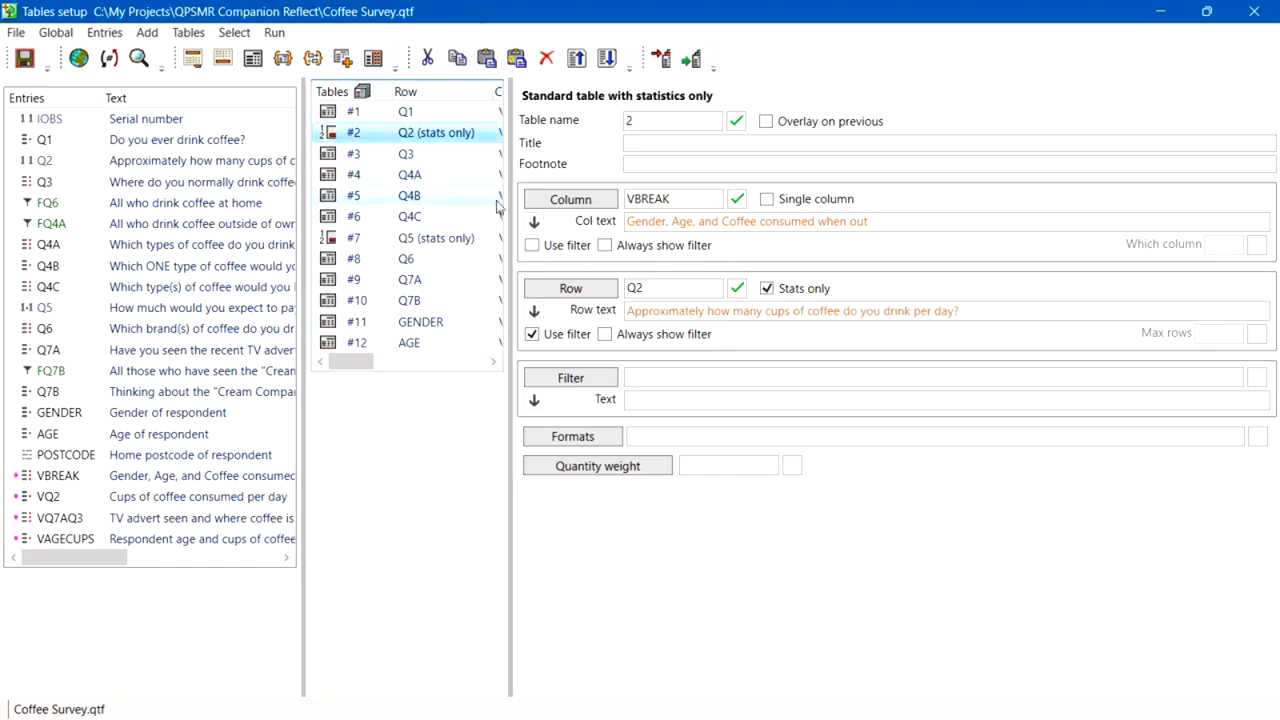
left_click(767, 289)
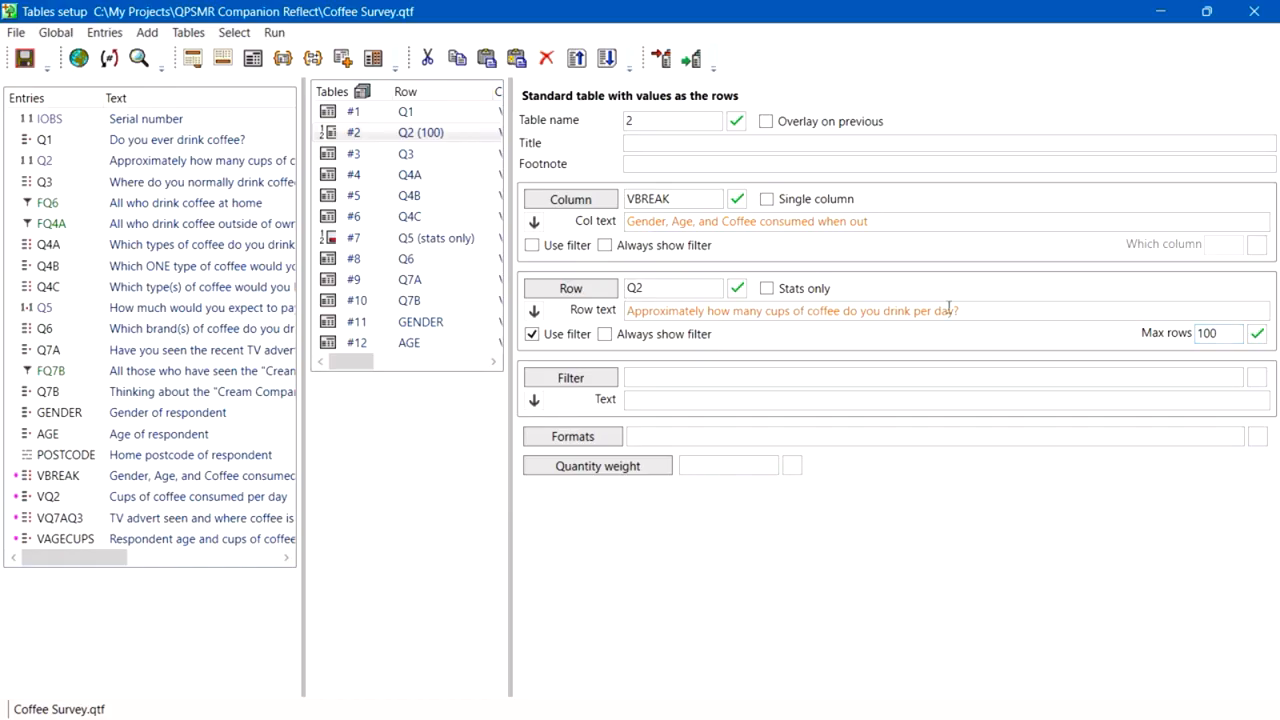
Step: Duplicate the Q4A, Q4B and Q4C tables with Paste special, replacing the column entry vbreak with vq7aq3 in the copies
left_click(350, 182)
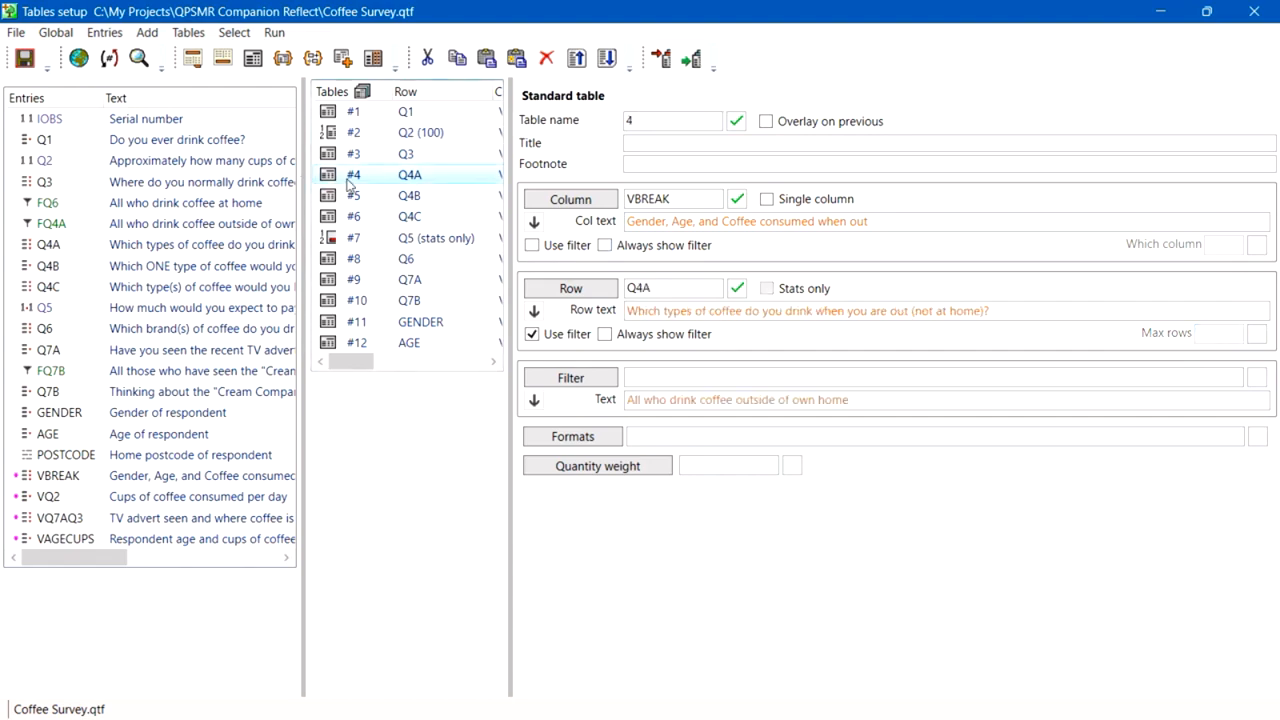
left_click(357, 194, "shift")
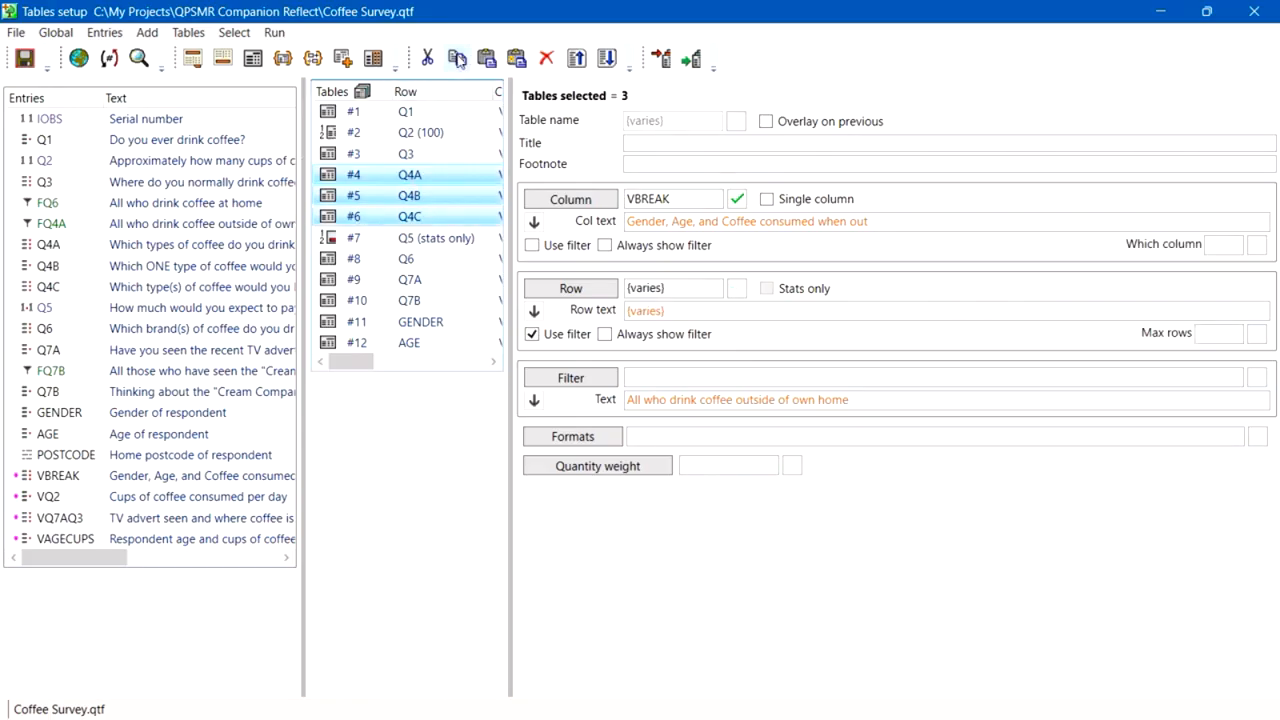
left_click(517, 60)
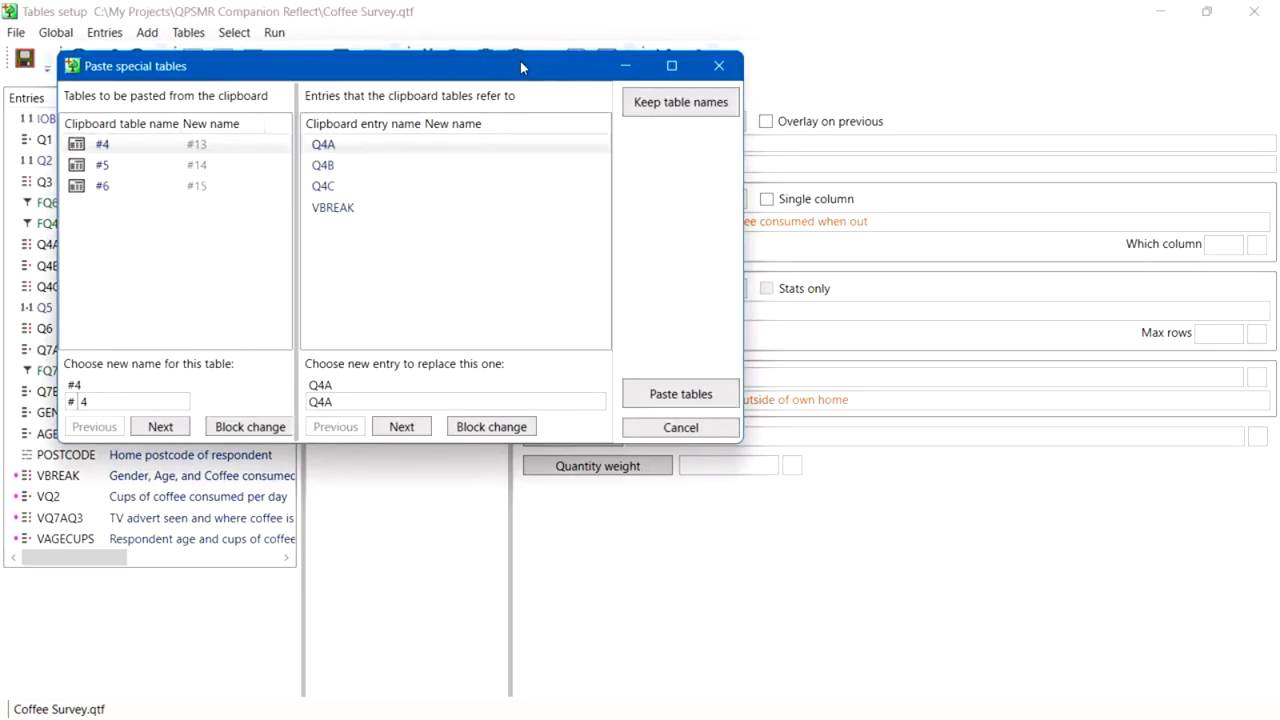
left_click(492, 427)
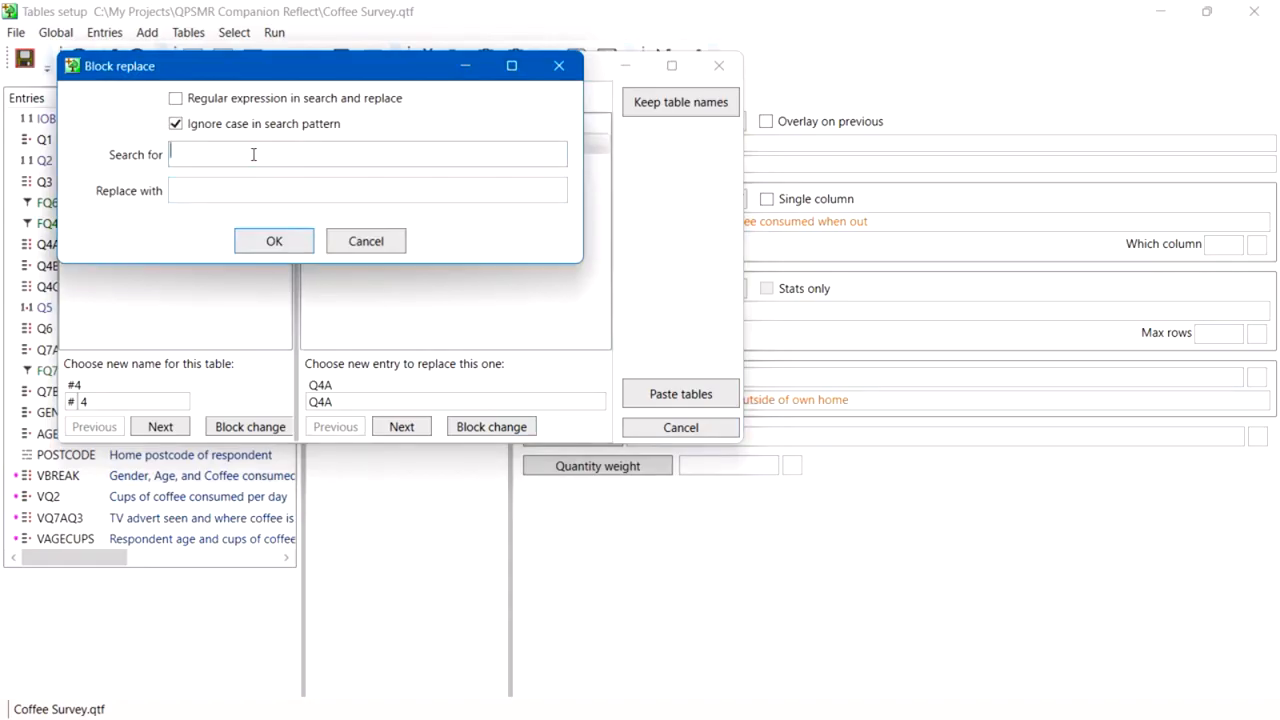
type("vbreak")
left_click(176, 189)
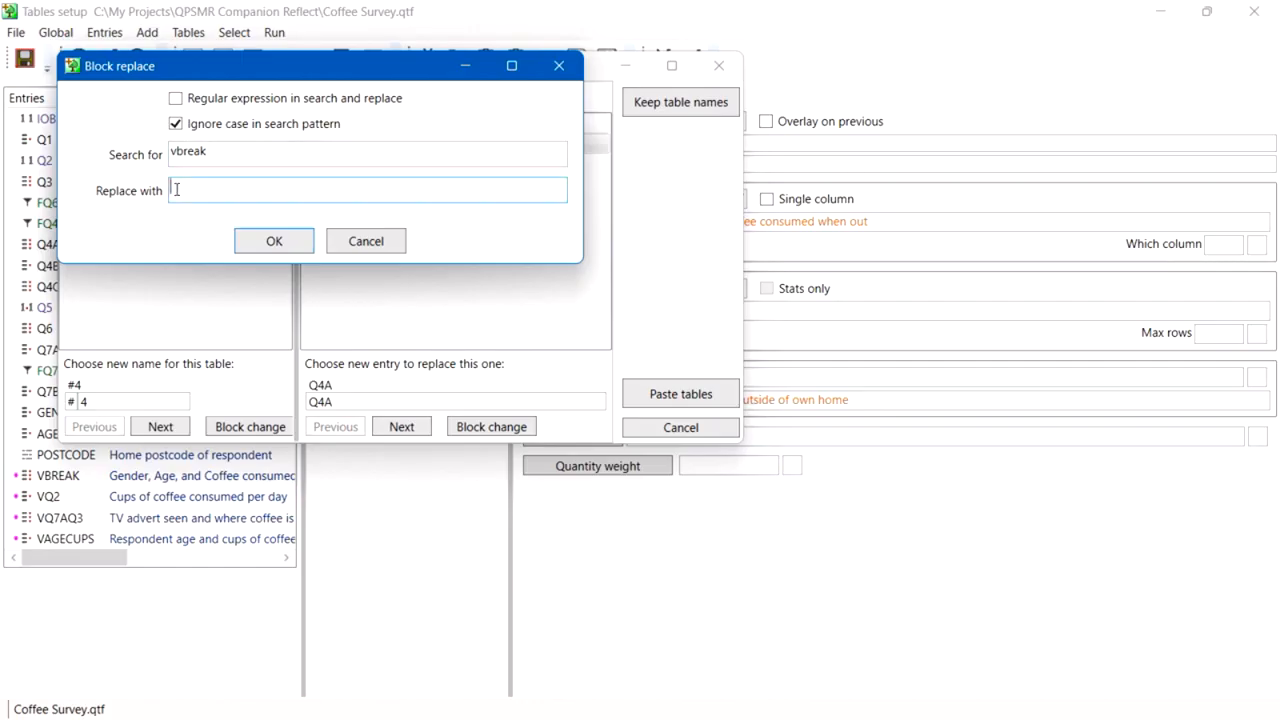
type("vq7aq3")
left_click(243, 246)
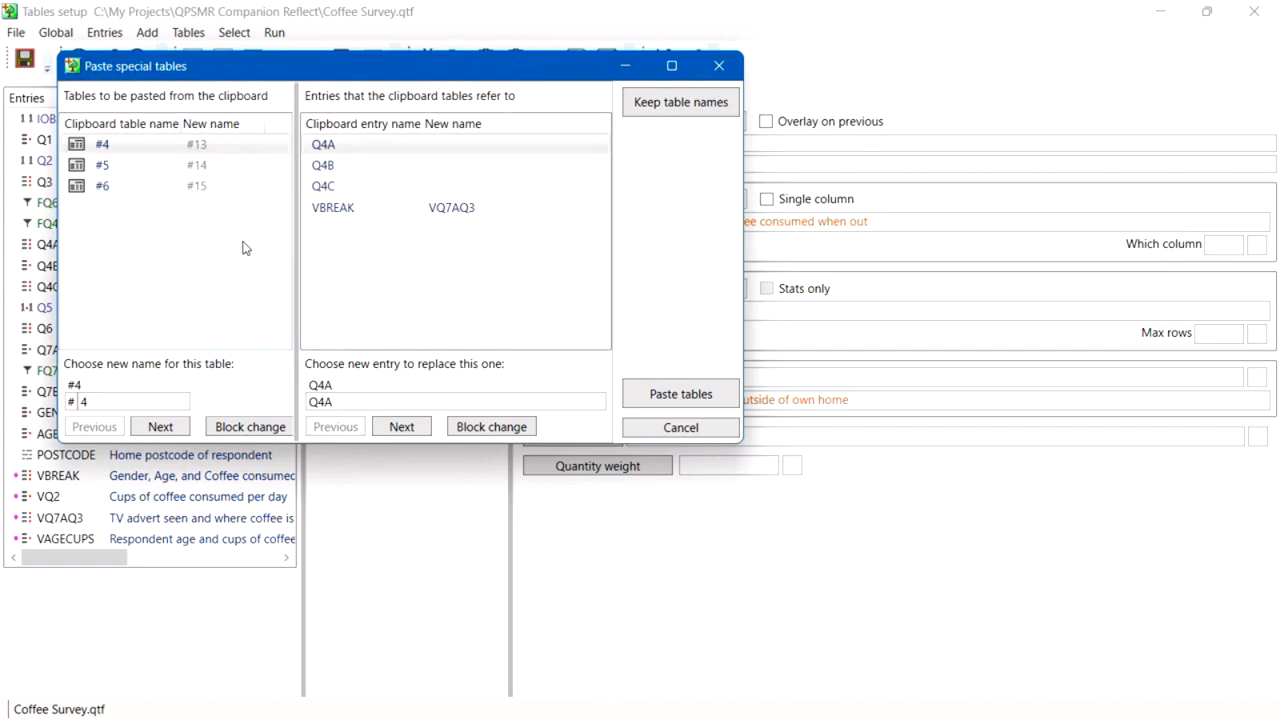
left_click(676, 395)
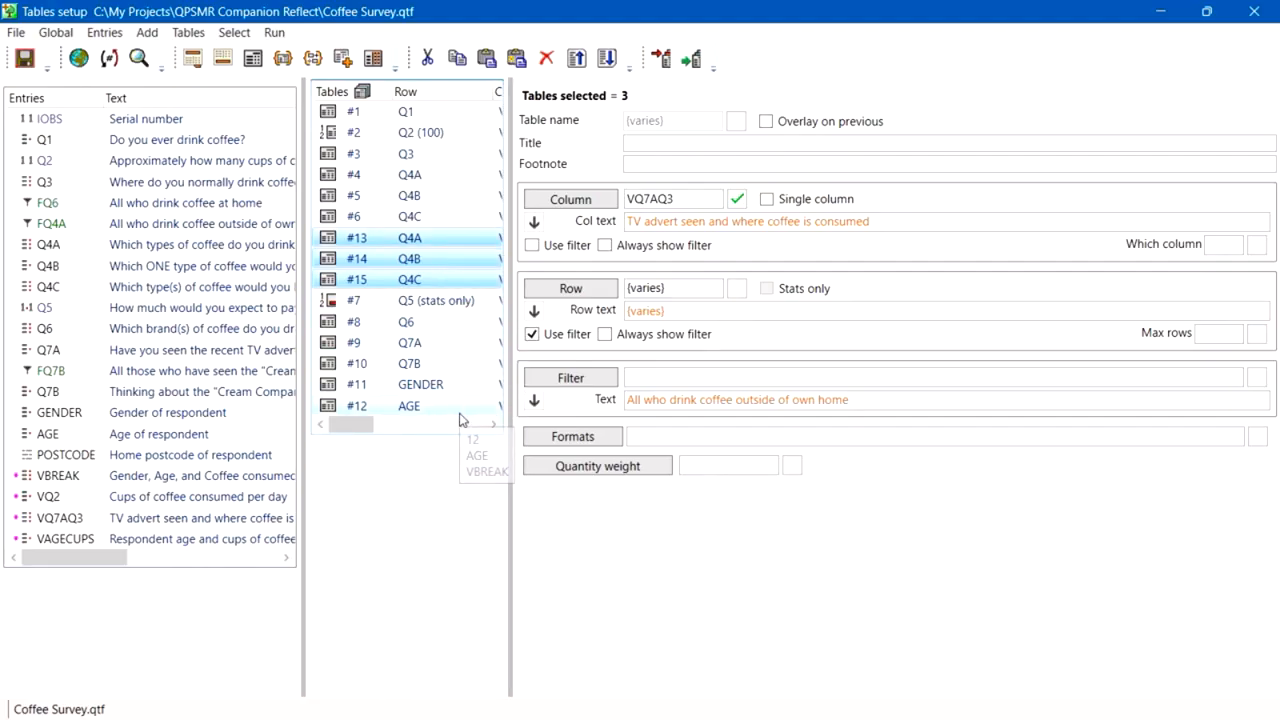
Step: Add tables after the AGE table with VAGECUPS as the column and Q6 and VQ7AQ3 as the rows
left_click(418, 414)
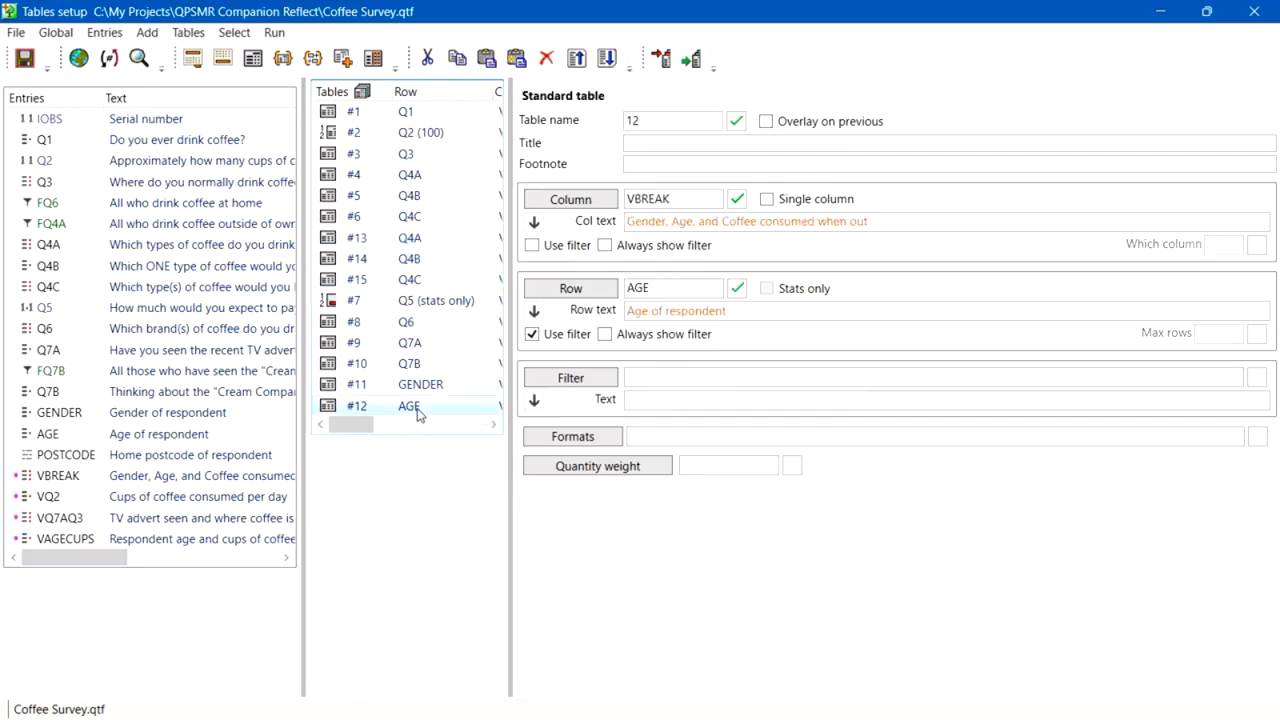
left_click(253, 60)
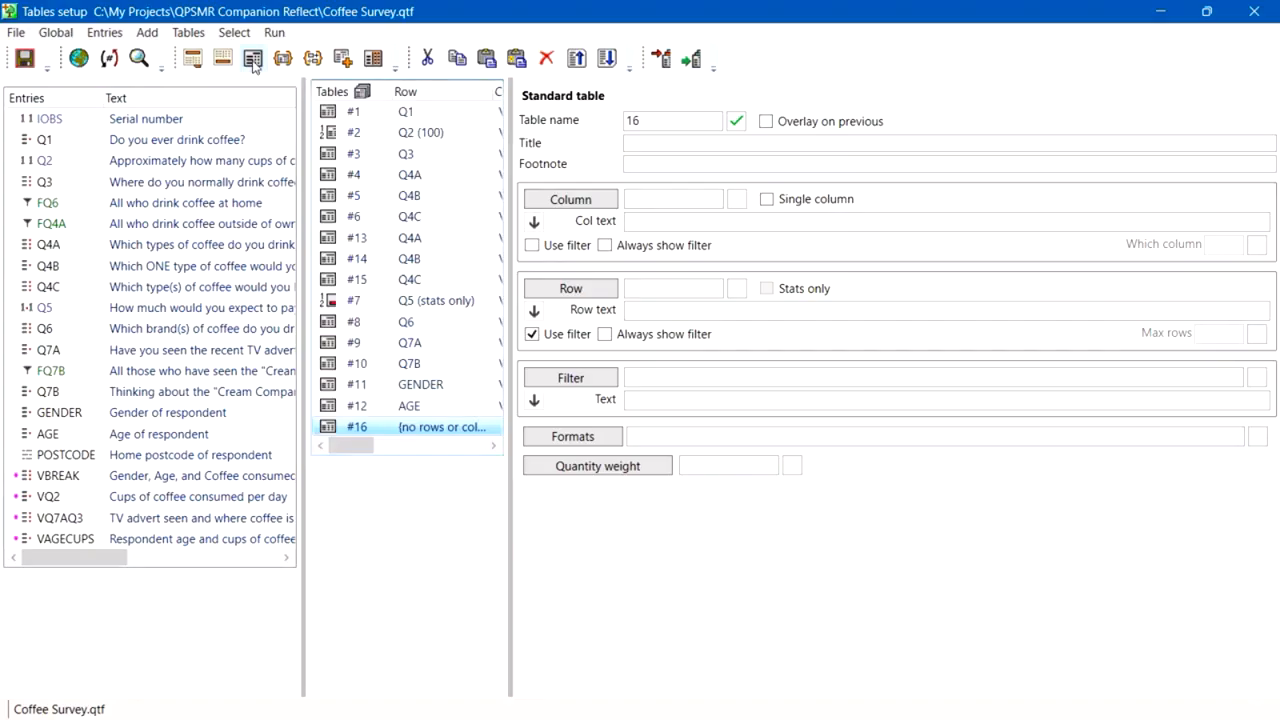
left_click(631, 197)
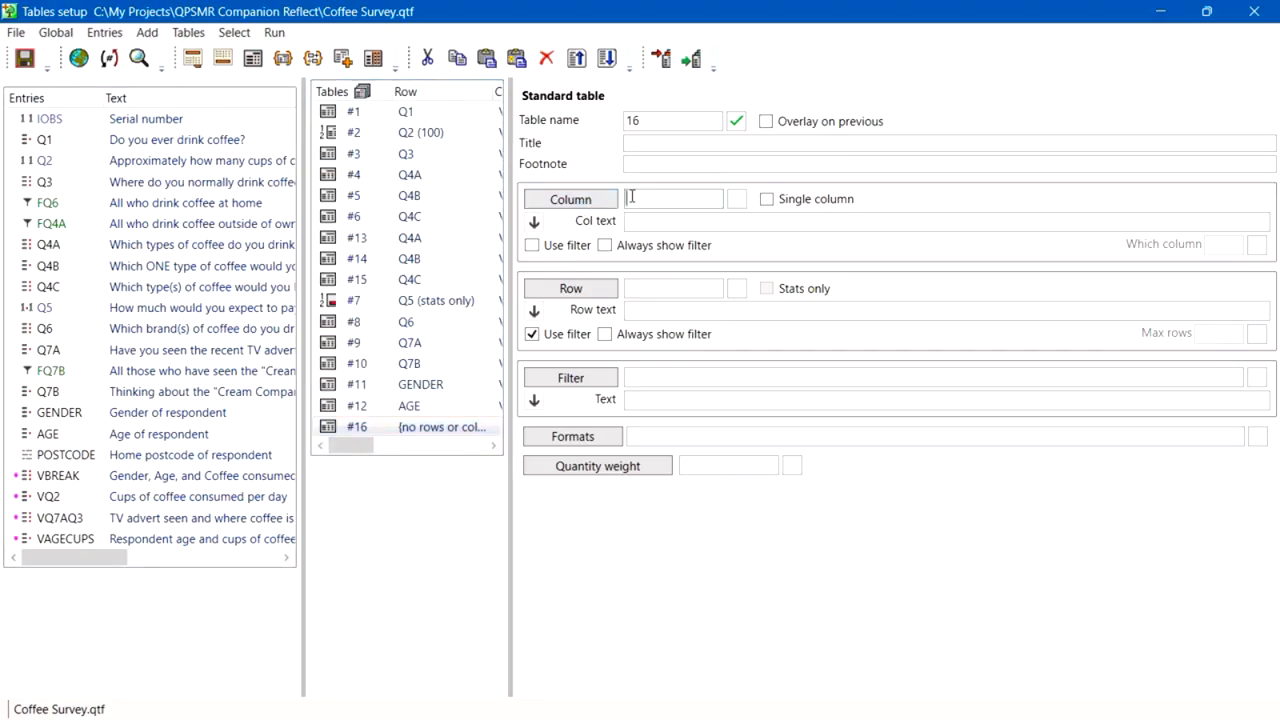
type("vq")
key("BackSpace")
key("BackSpace")
type("vagecups")
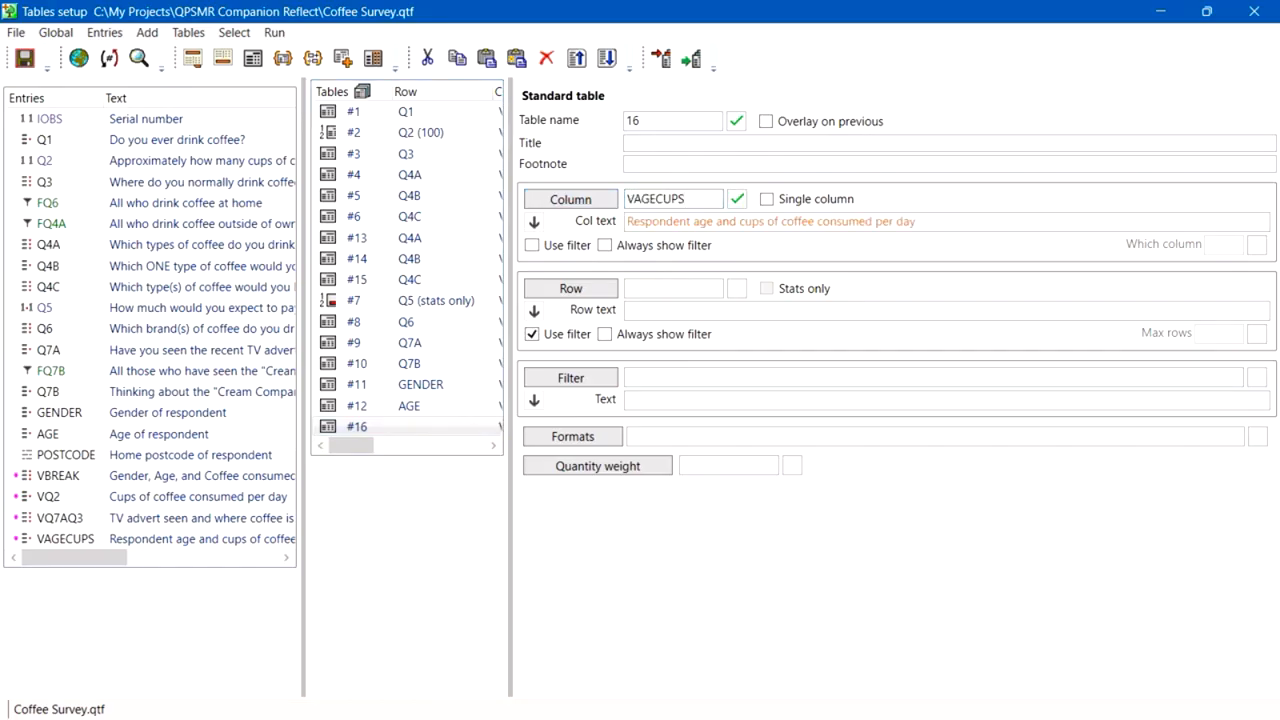
left_click(70, 336)
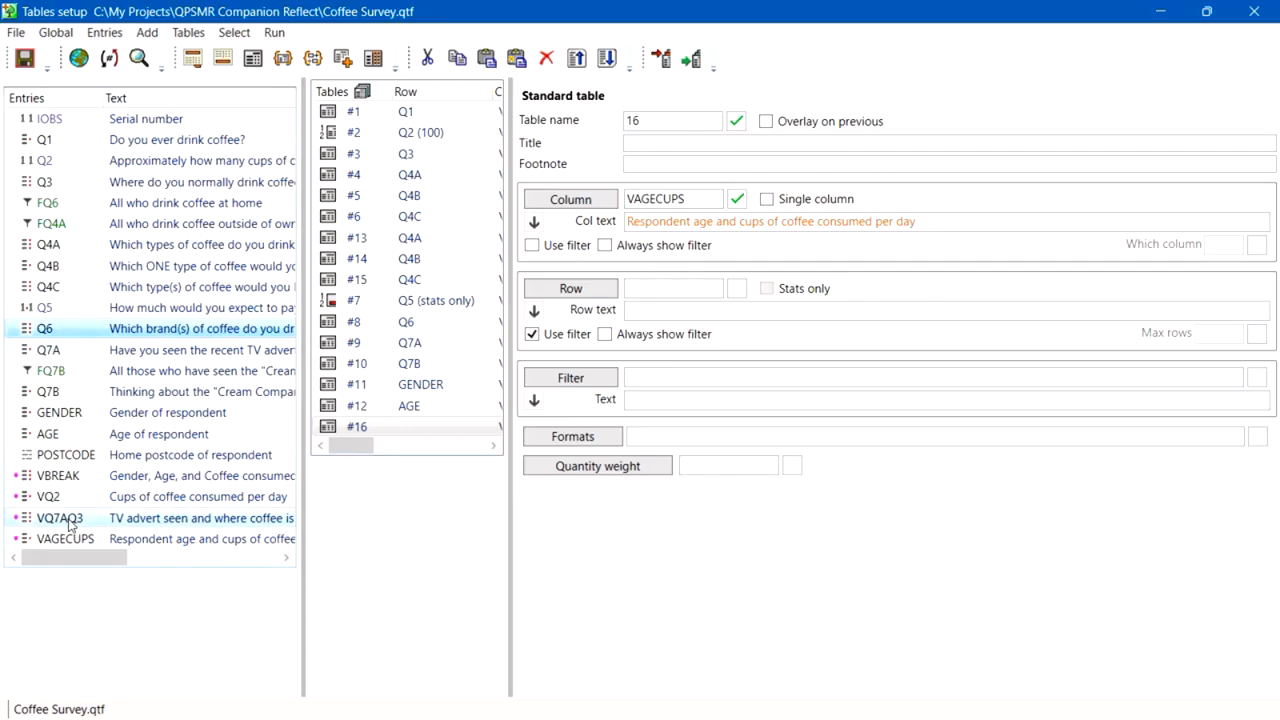
left_click_drag(68, 524, 640, 288)
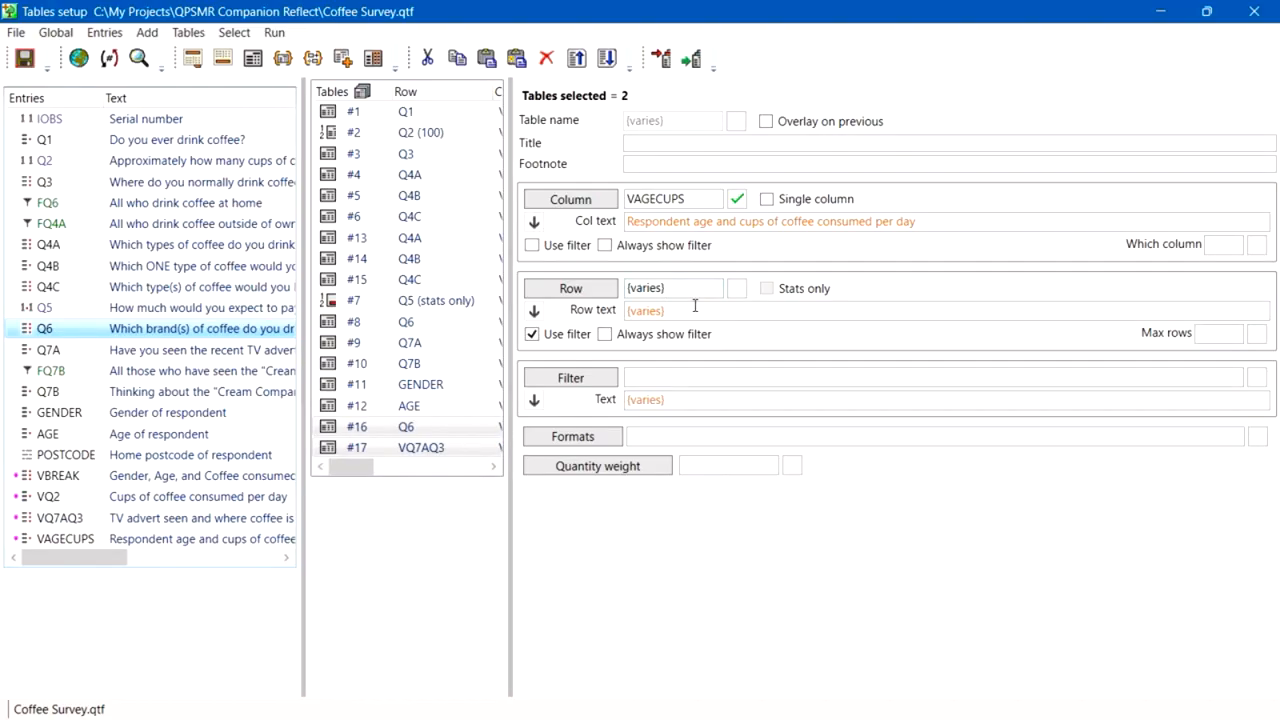
Step: Add a new standard table after the VQ7AQ3 table with GENDER as the column and VAGECUPS as the row
left_click(253, 65)
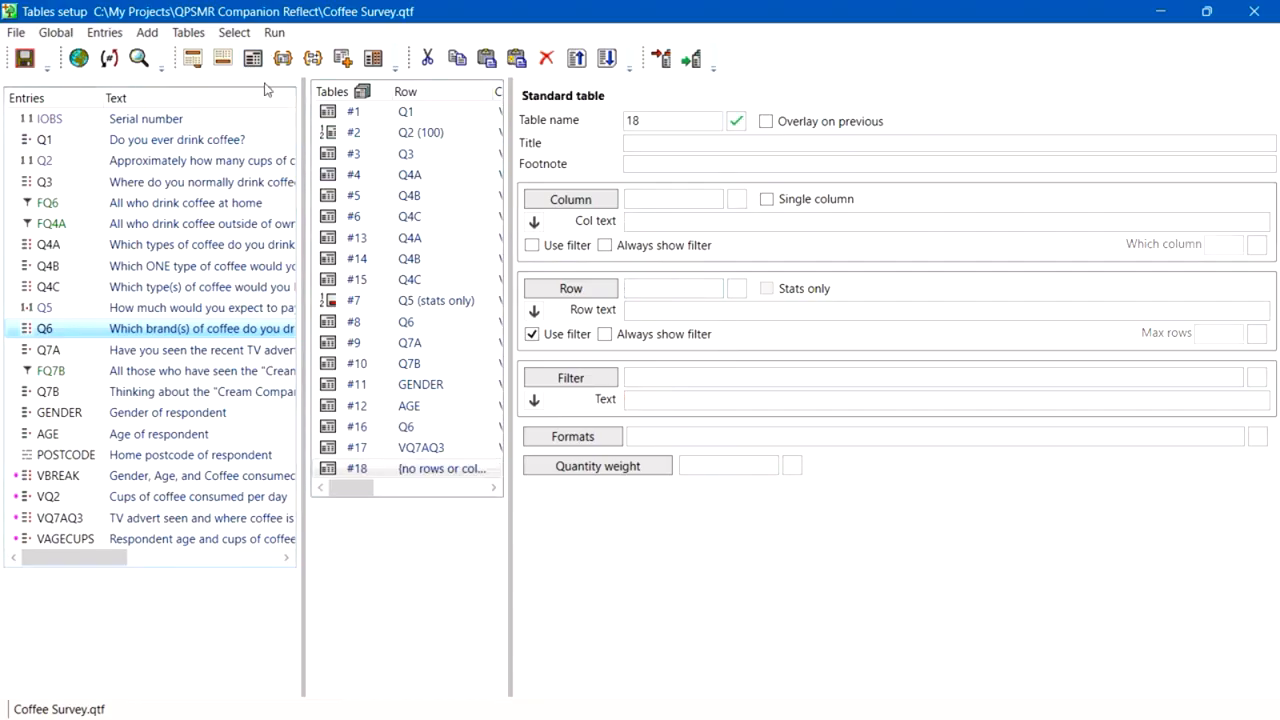
left_click(569, 199)
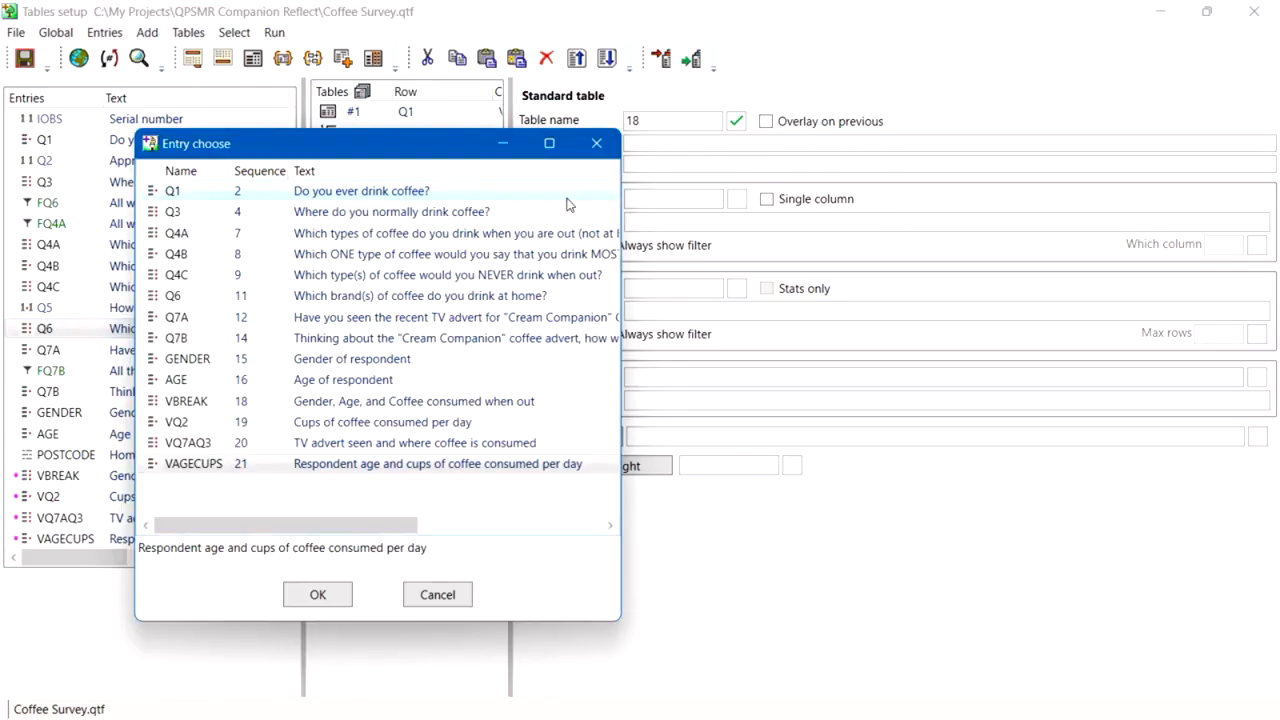
left_click(365, 360)
left_click(314, 593)
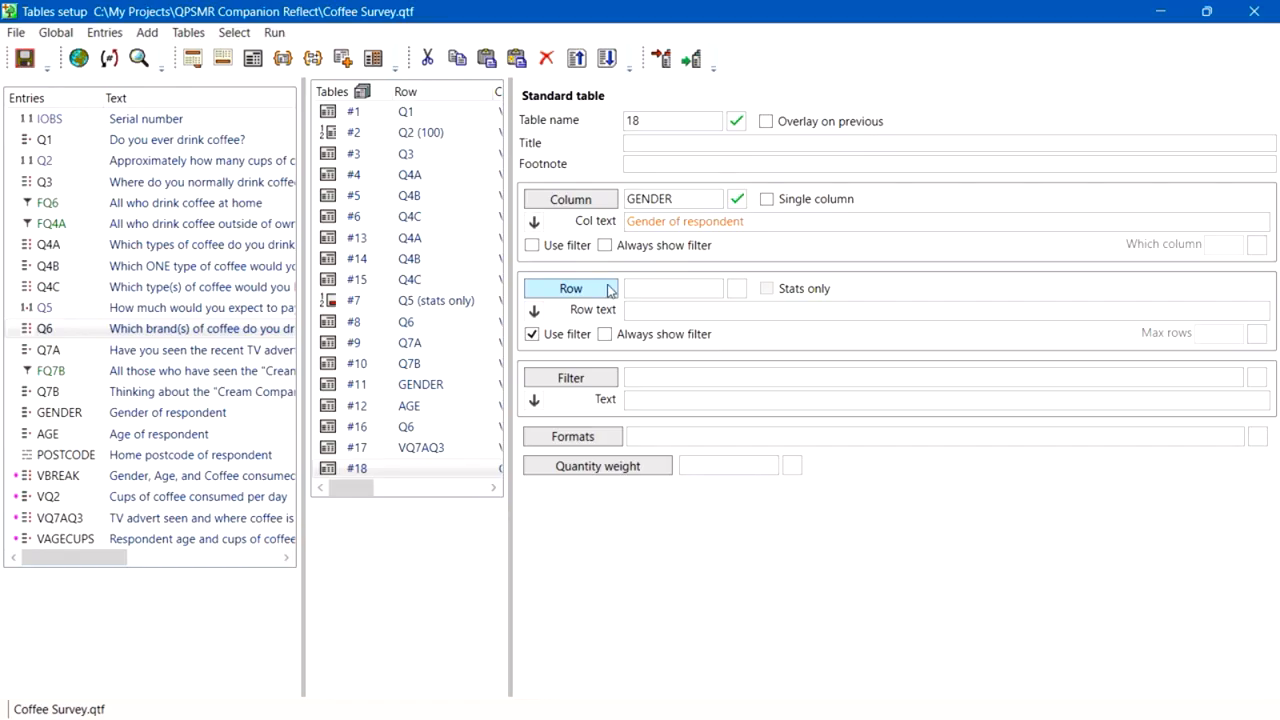
left_click(610, 289)
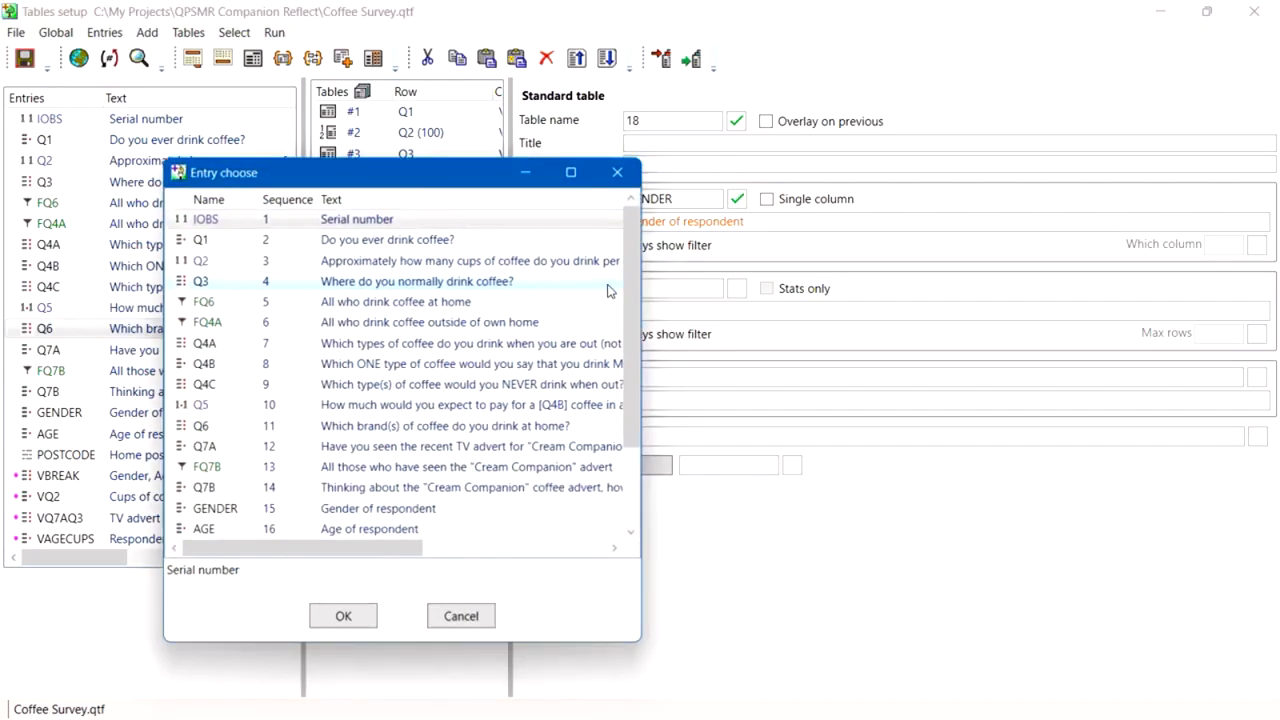
scroll(642, 262, "down", 2)
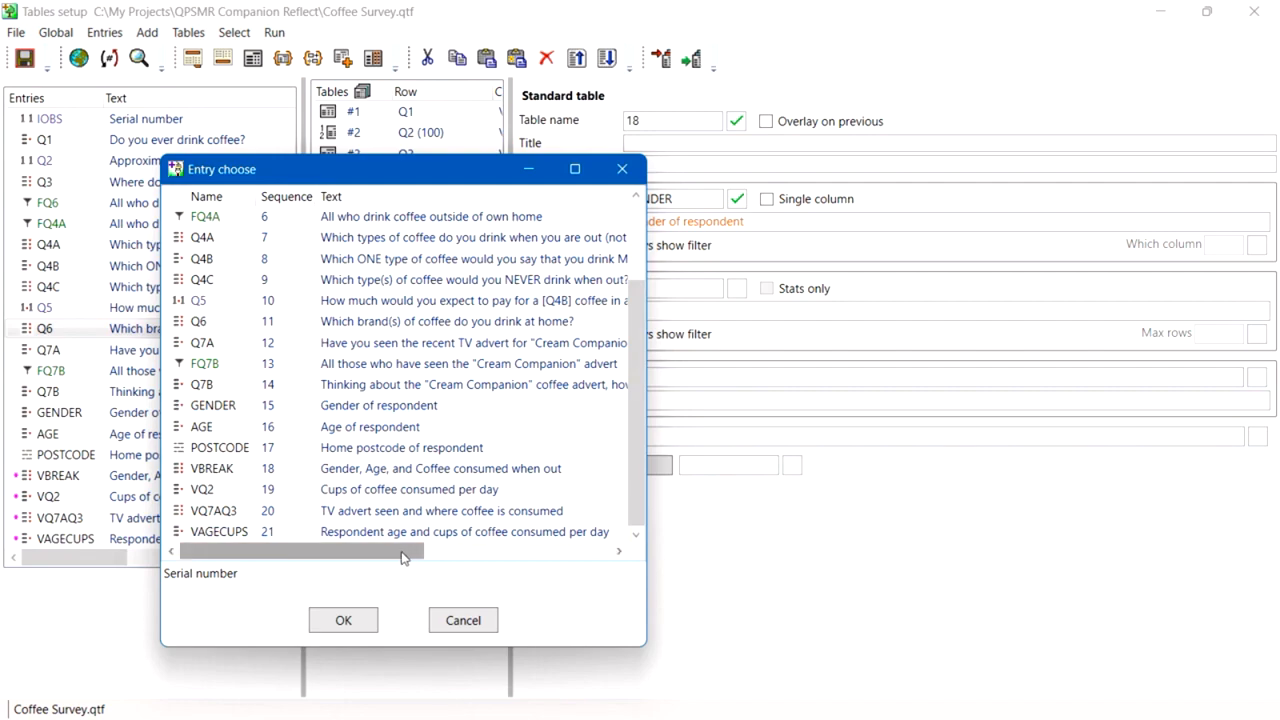
left_click(224, 538)
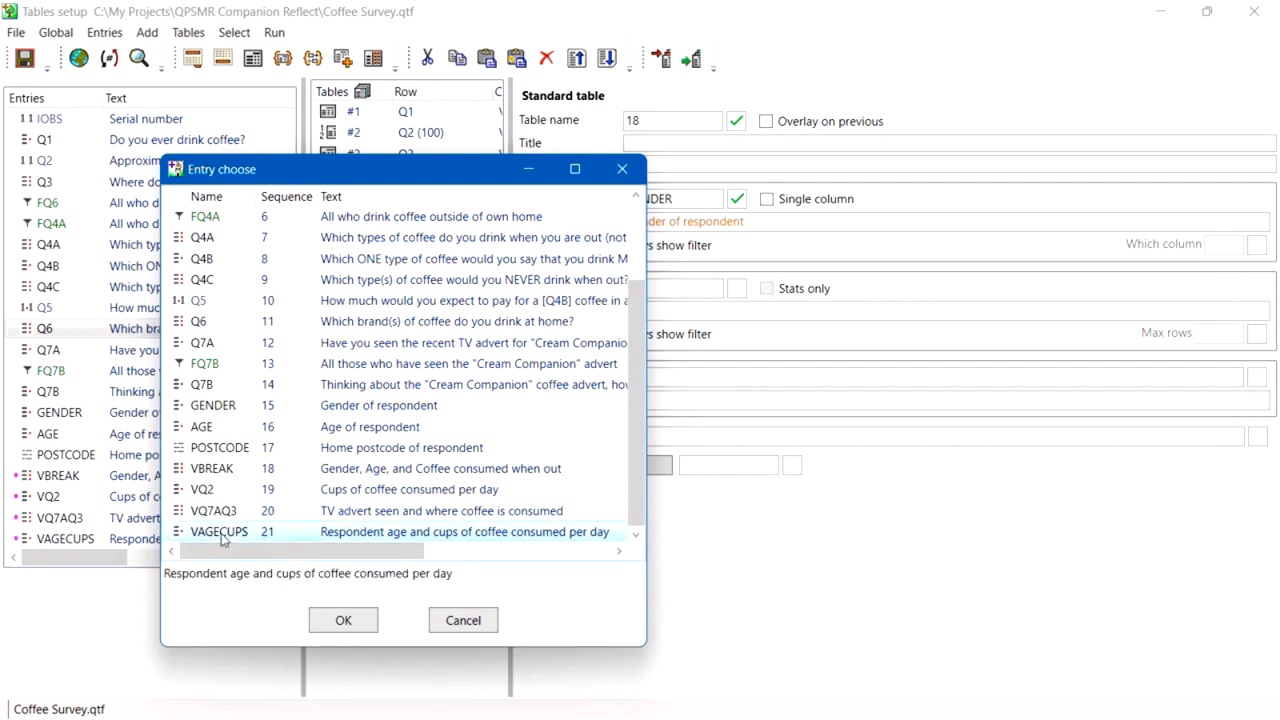
left_click(336, 620)
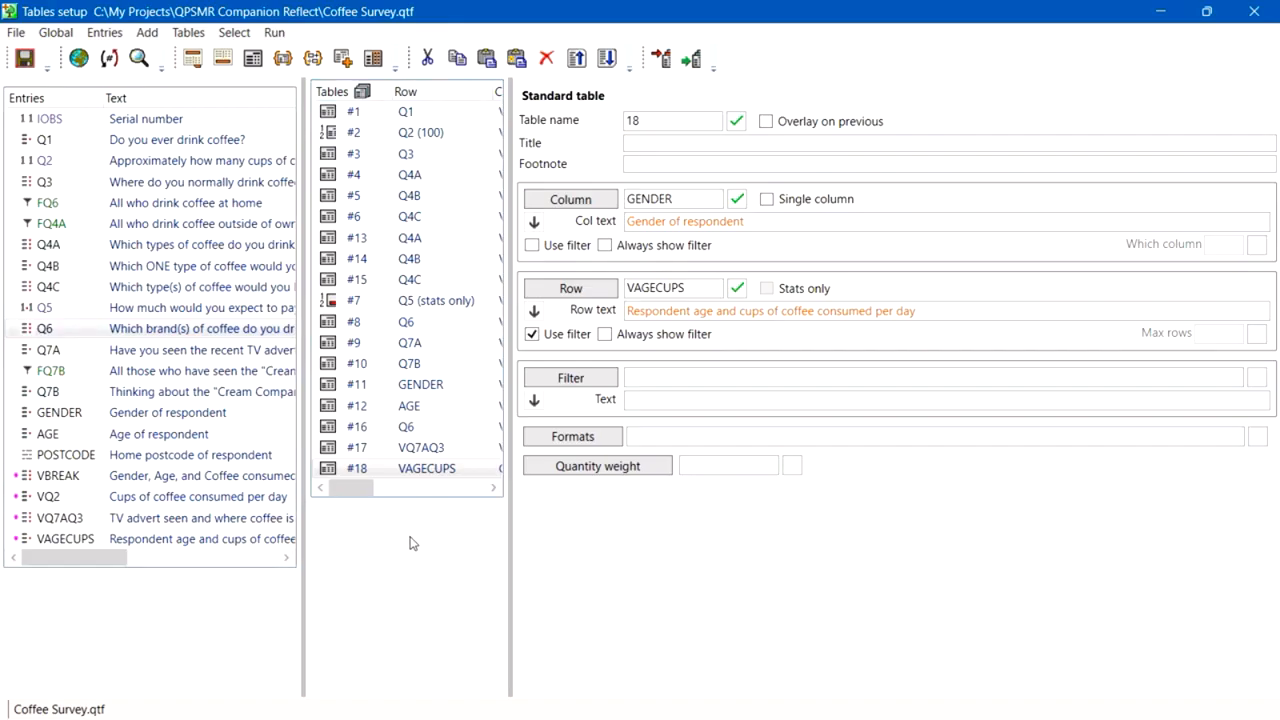
Step: Renumber the tables sequentially and run them to spreadsheet output with the existing overall settings and the Coffee.qrfx data file
left_click(116, 64)
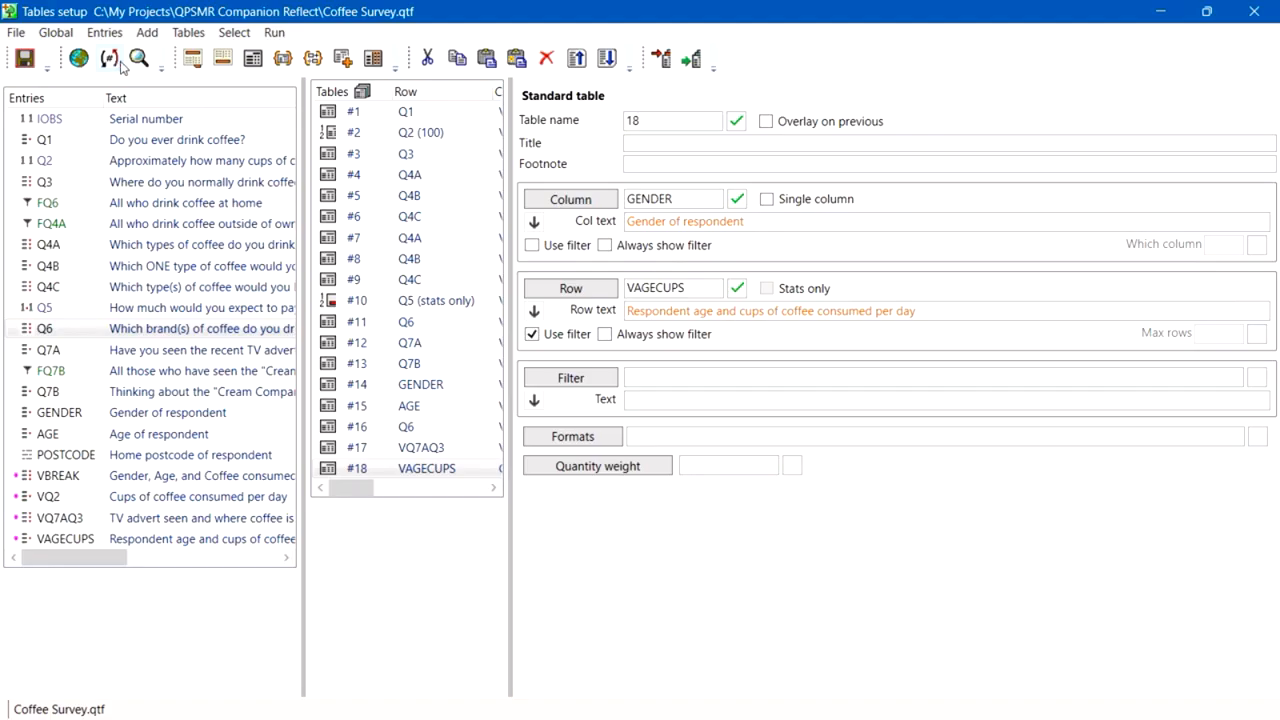
left_click(687, 62)
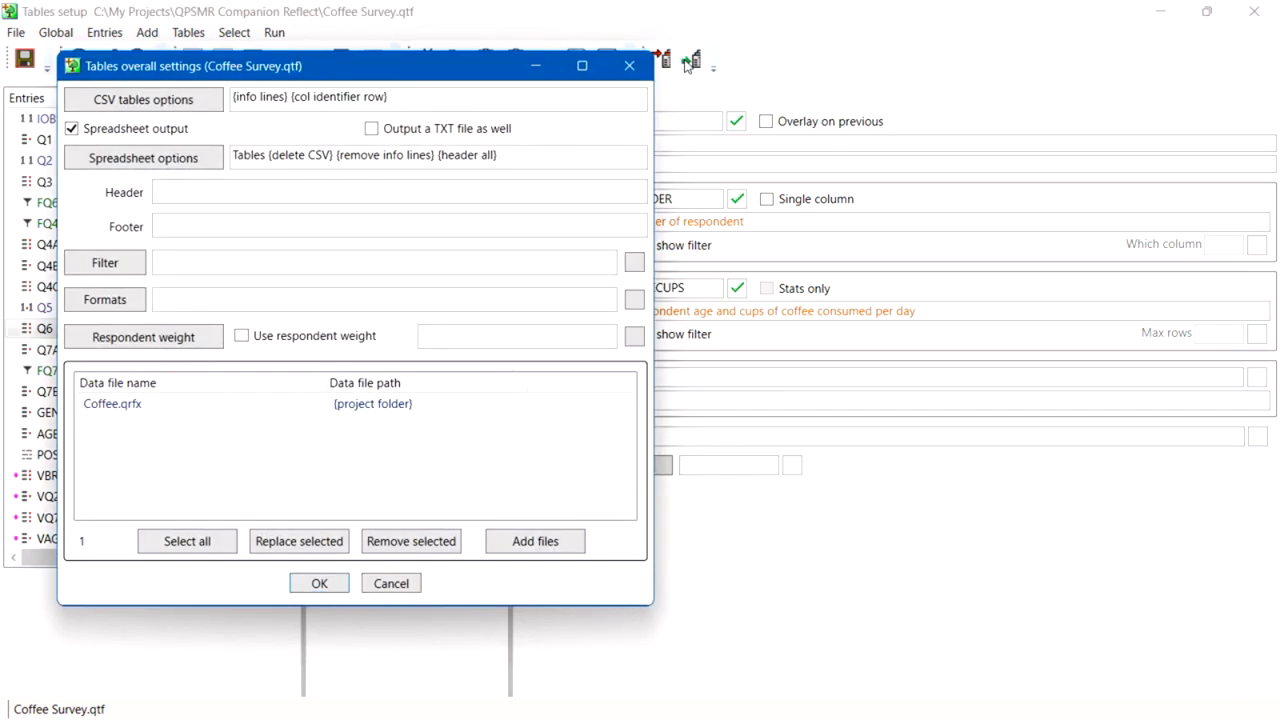
left_click(319, 583)
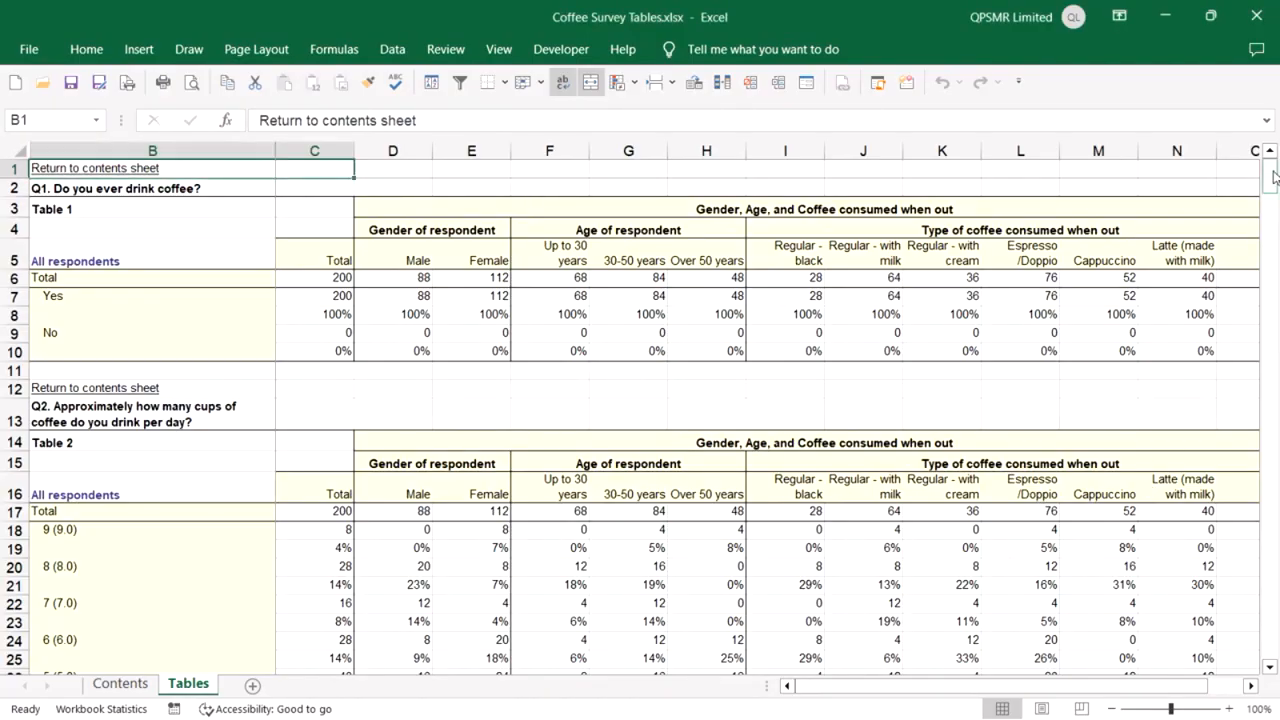
Step: Review the Tables sheet of Coffee Survey Tables.xlsx in Excel, checking the Q2 table, the Q4A table by VQ7AQ3 and the final VAGECUPS tables
left_click(1270, 667)
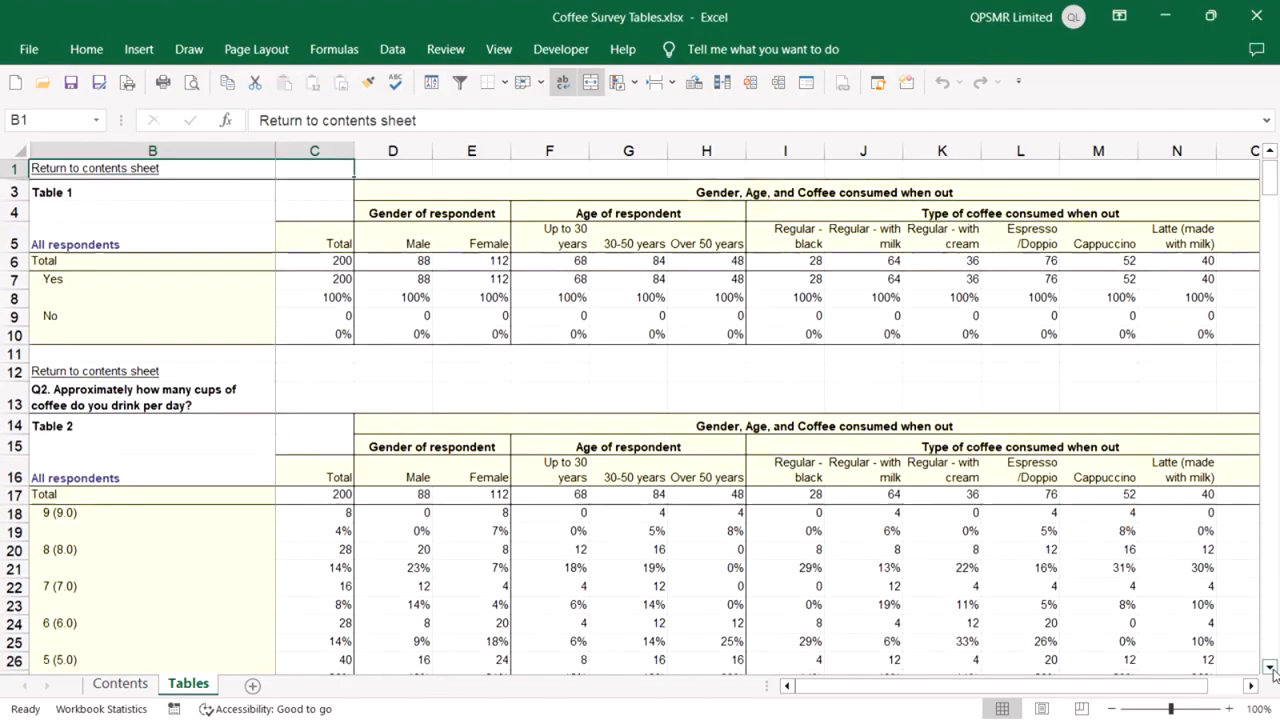
scroll(1272, 673, "down", 3)
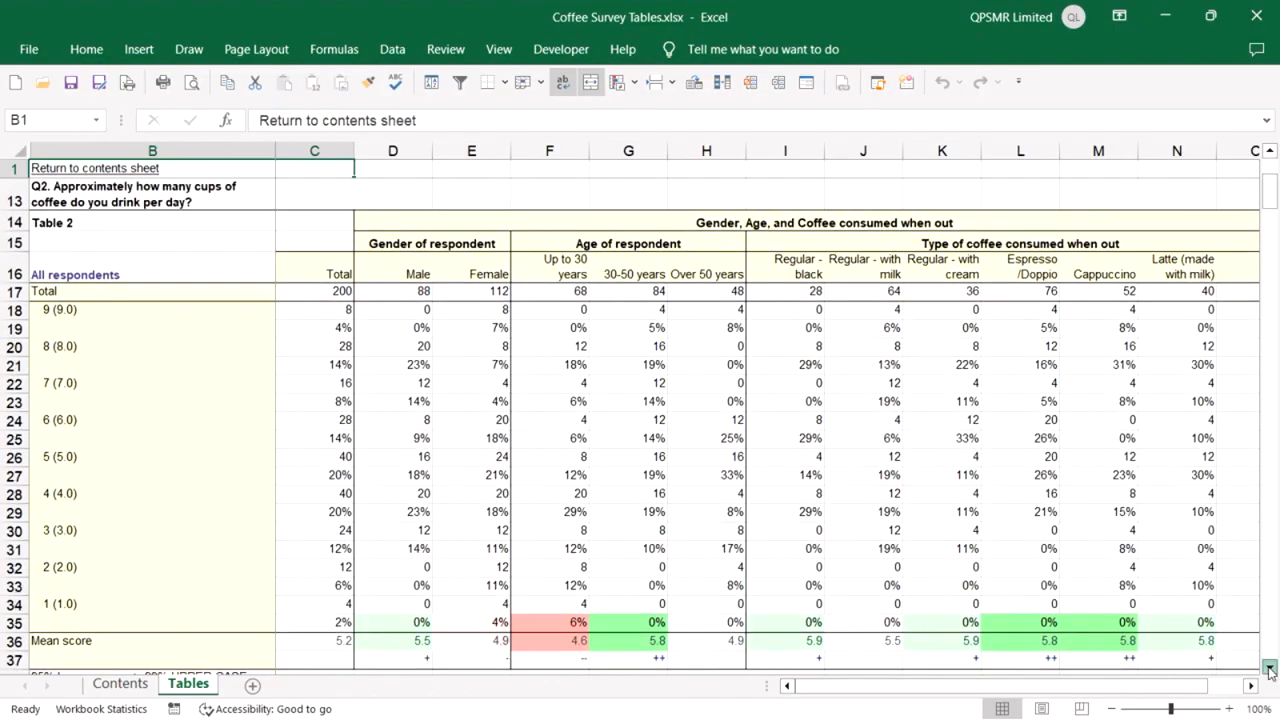
scroll(1270, 671, "down", 3)
scroll(1270, 671, "down", 6)
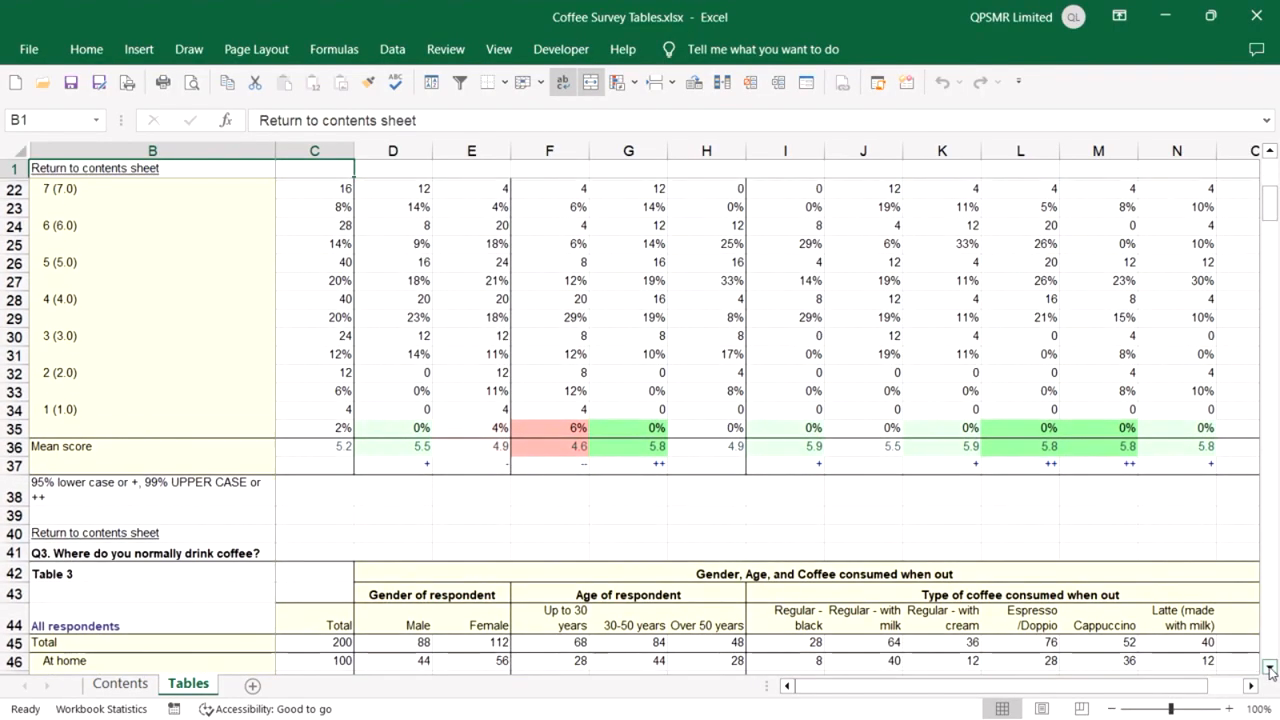
scroll(1270, 671, "down", 6)
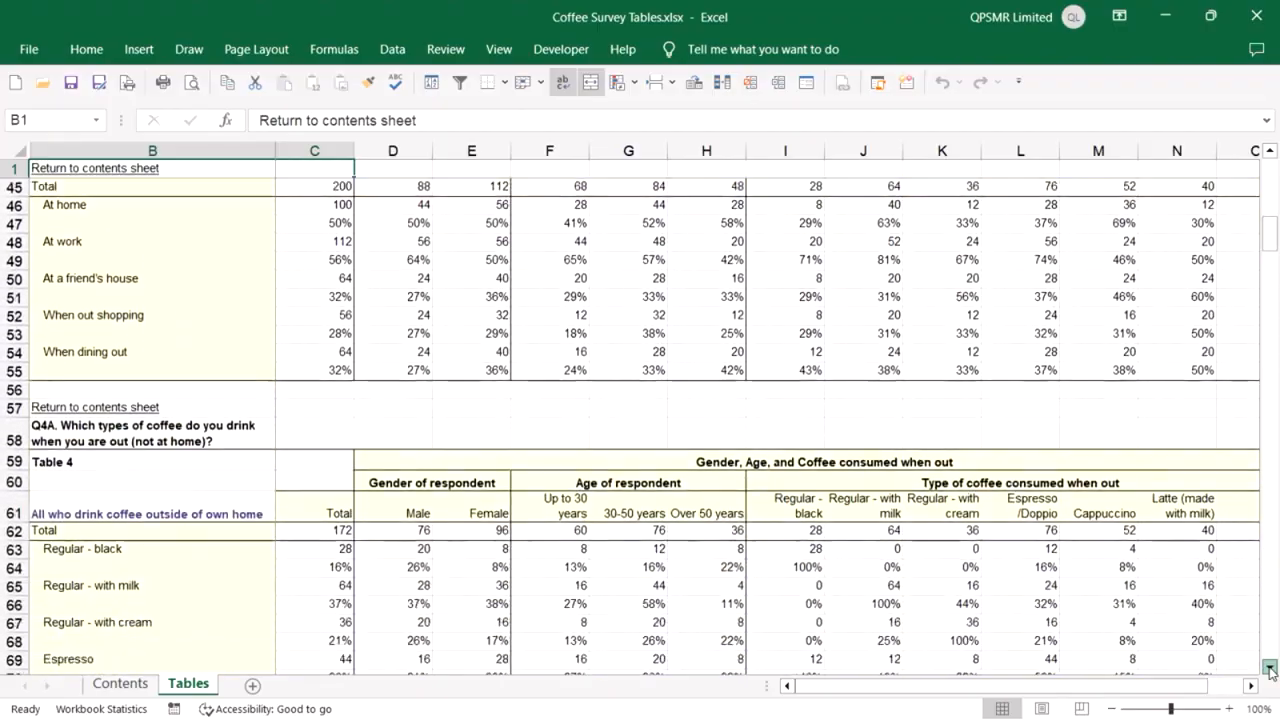
scroll(1270, 671, "down", 10)
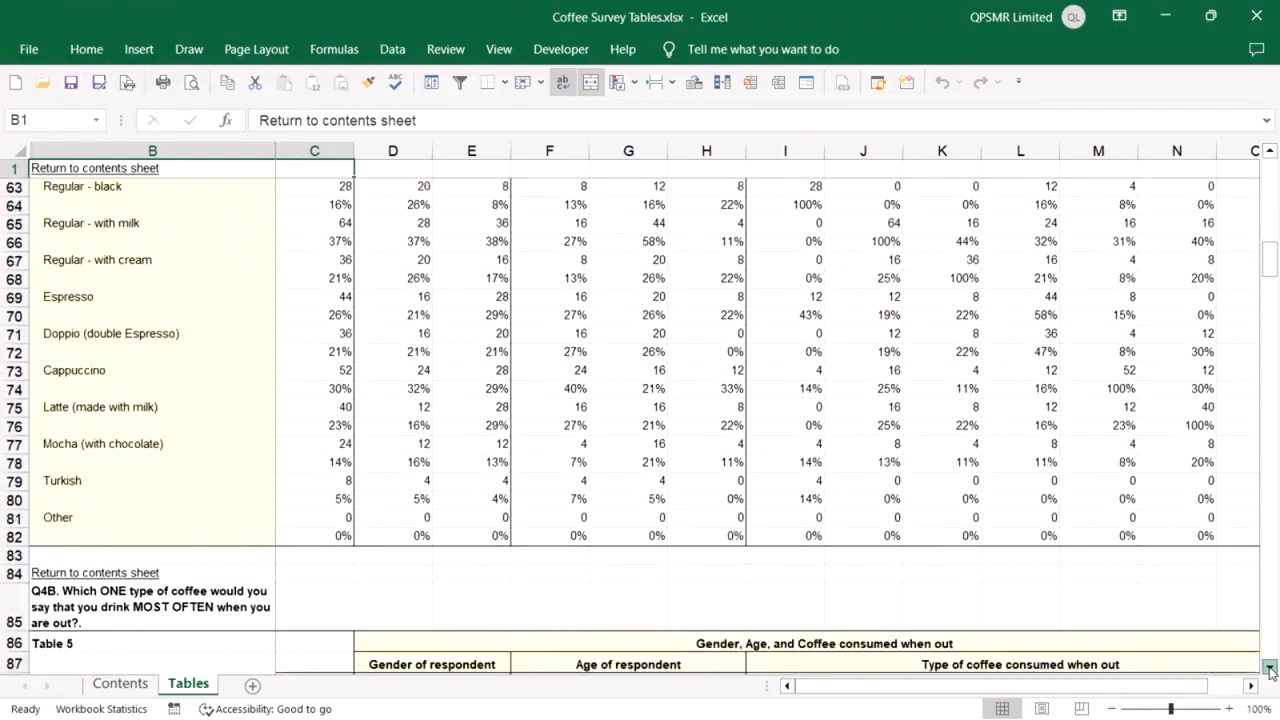
scroll(1270, 671, "down", 10)
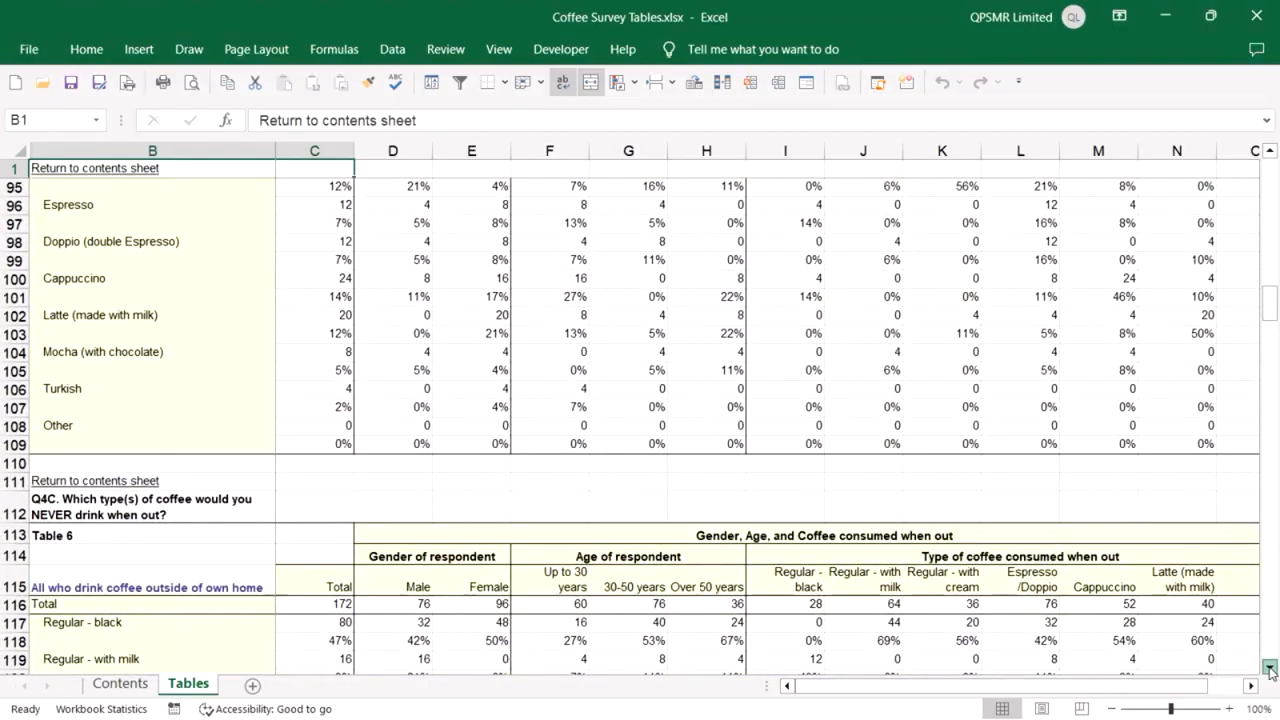
scroll(1270, 671, "down", 3)
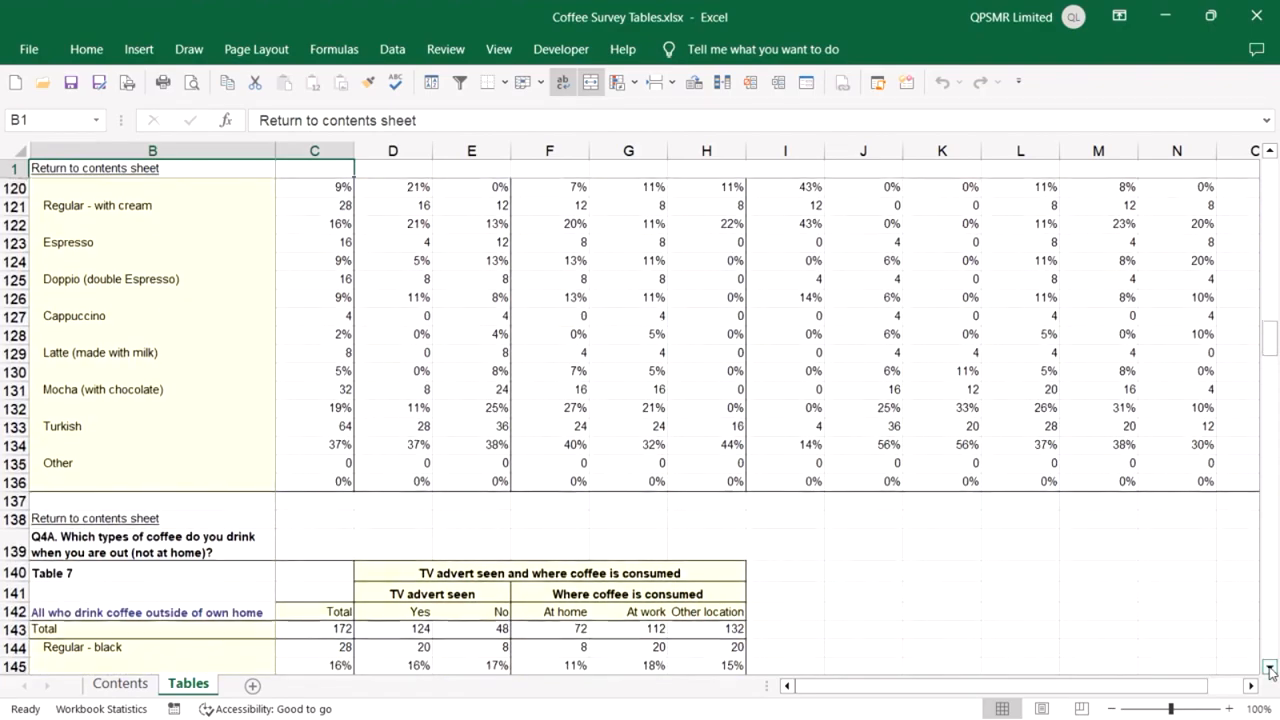
scroll(1270, 668, "down", 4)
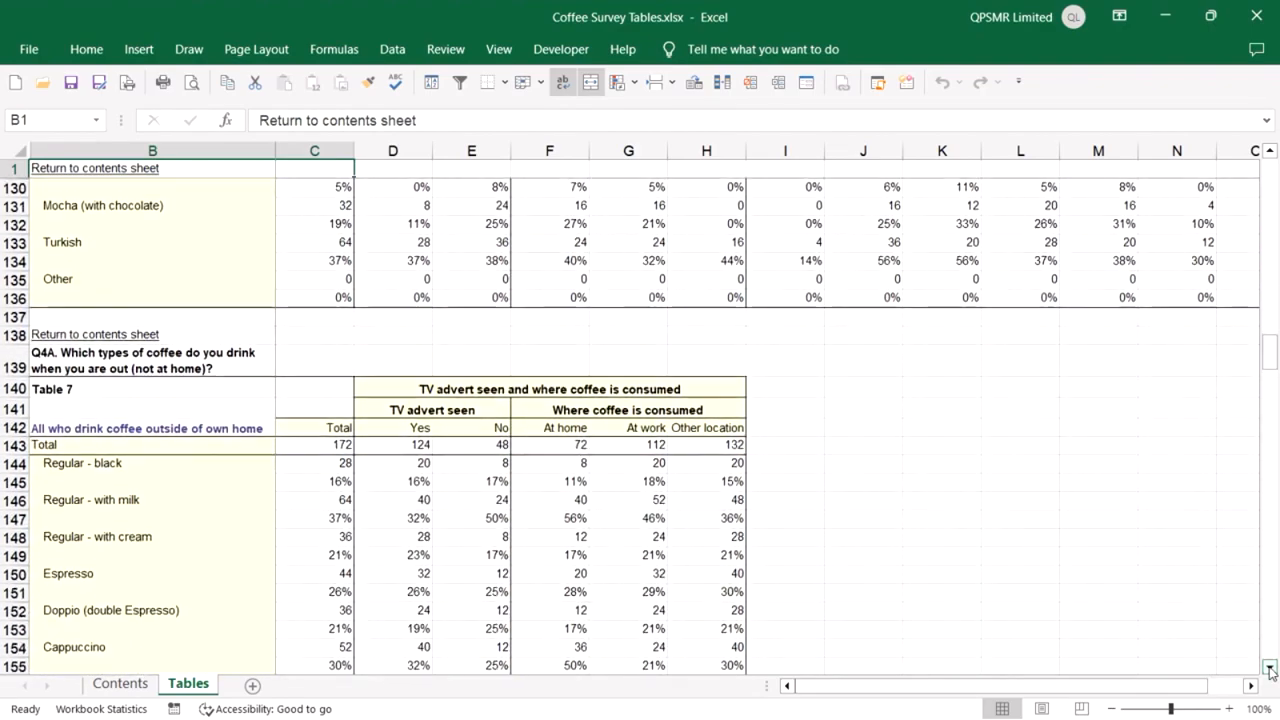
scroll(1270, 670, "down", 1)
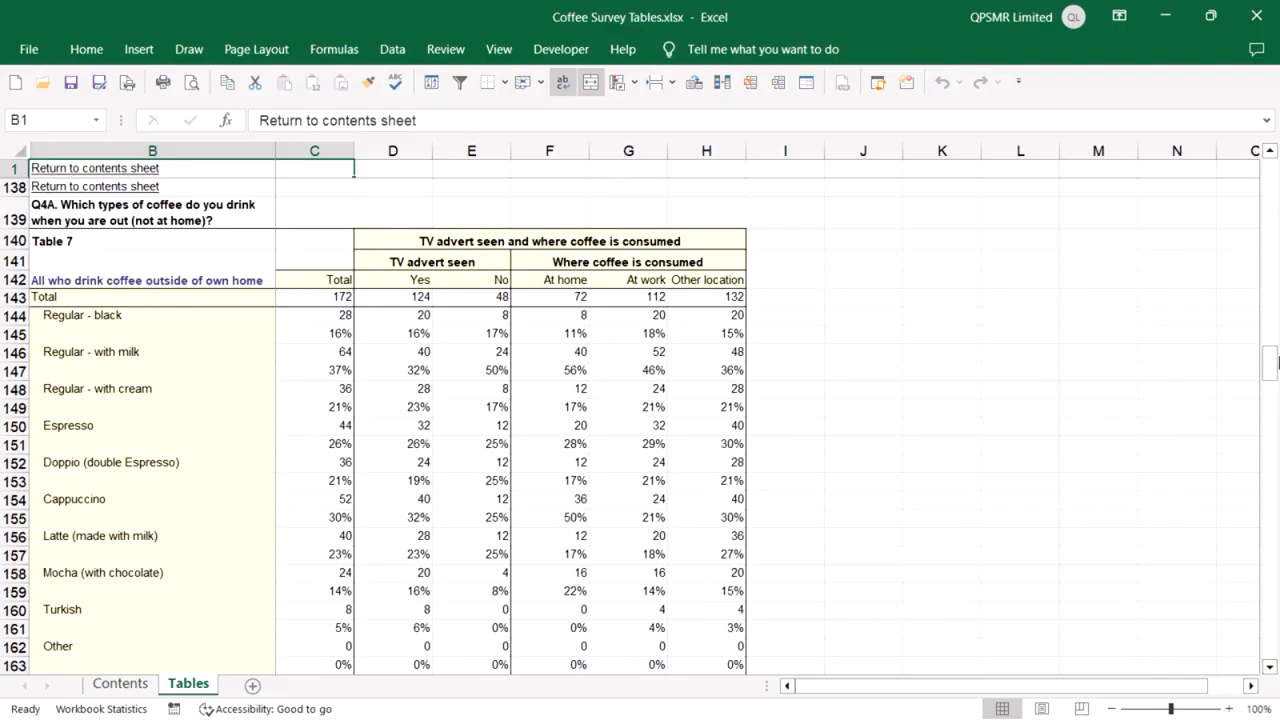
left_click_drag(1272, 364, 1272, 668)
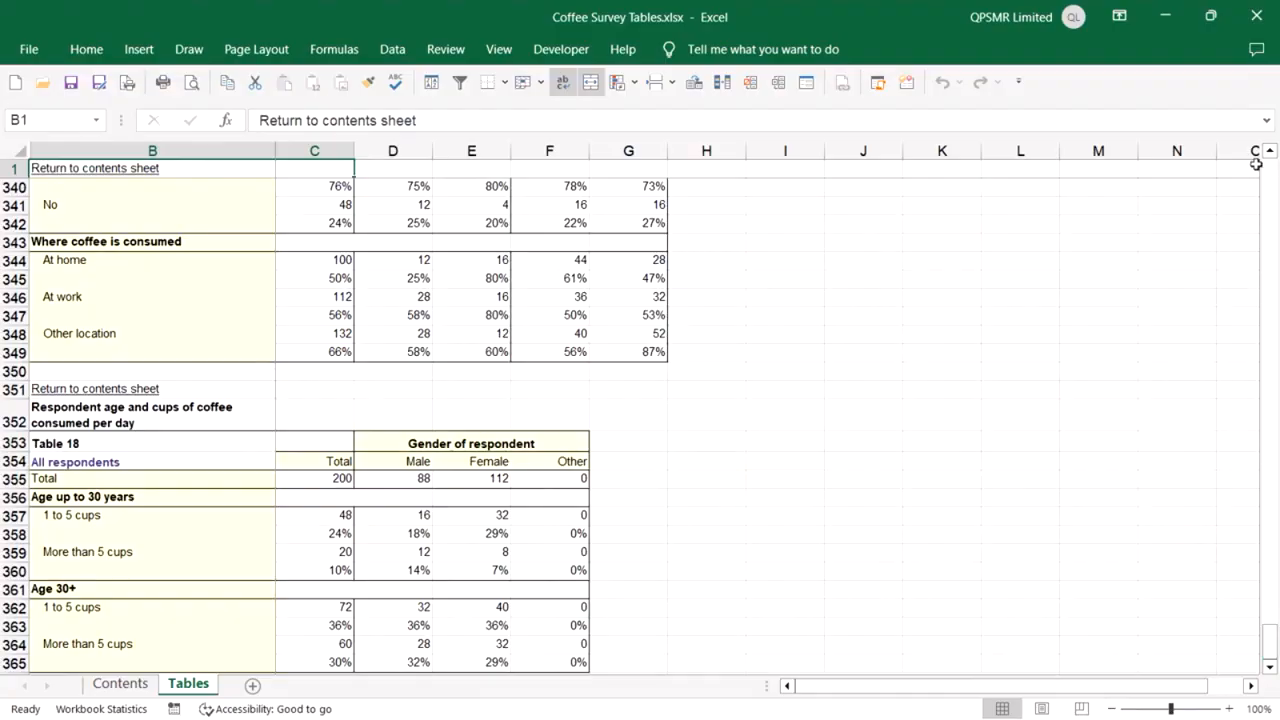
left_click_drag(1271, 152, 1271, 152)
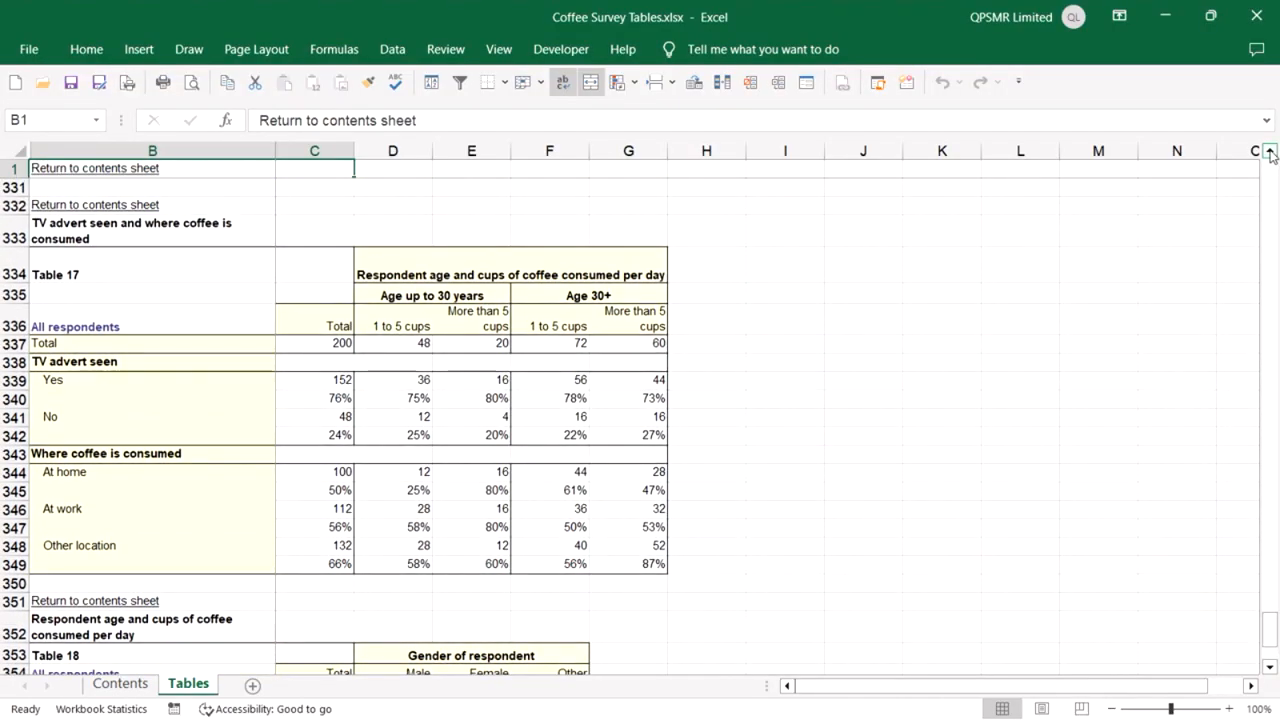